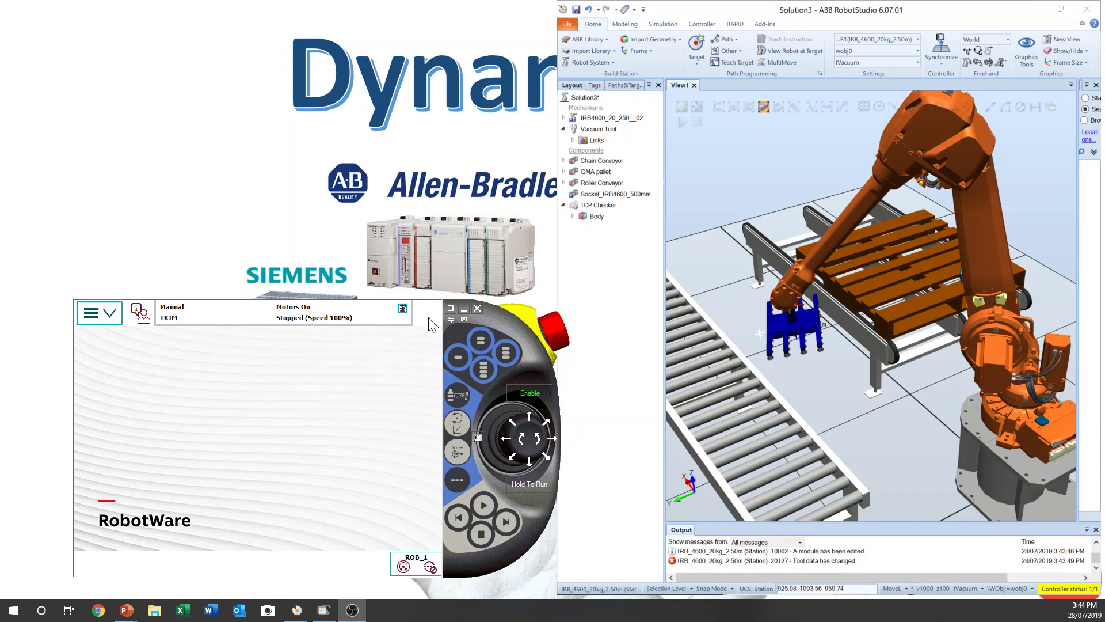
Step: Move the program pointer to main in the Production Window and start the robot program in manual mode
left_click_drag(490, 315, 507, 270)
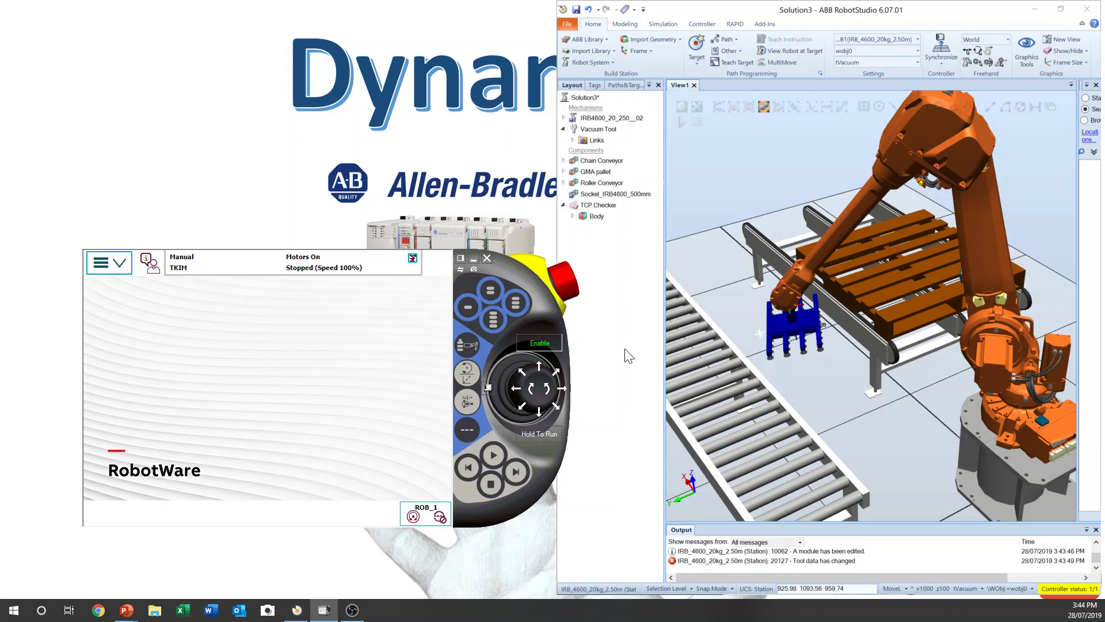
left_click(112, 264)
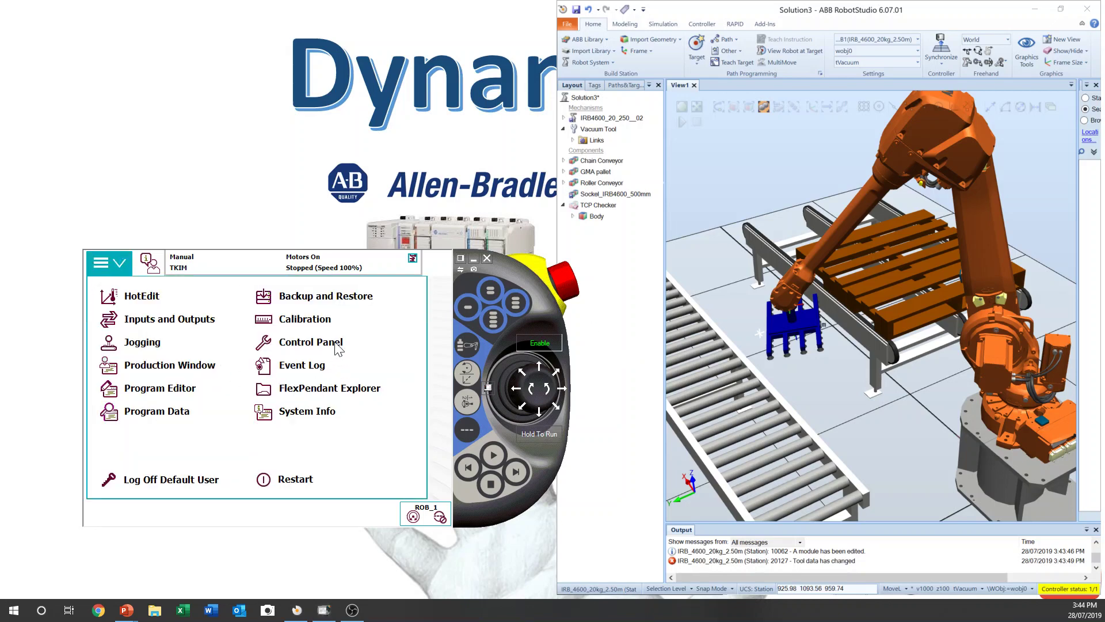
left_click(172, 365)
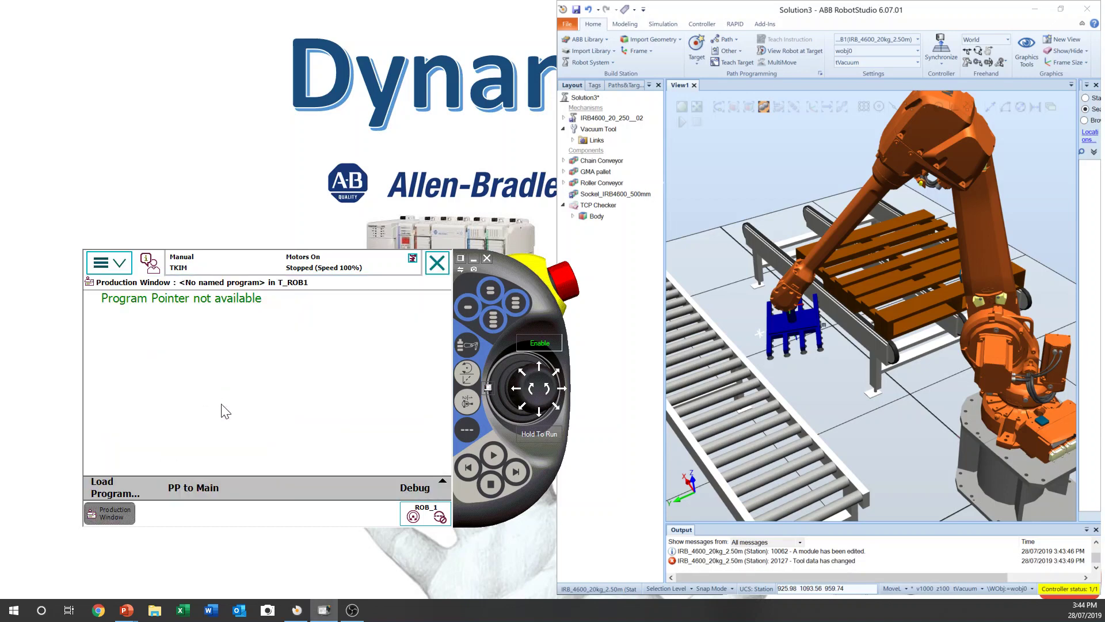
left_click(174, 488)
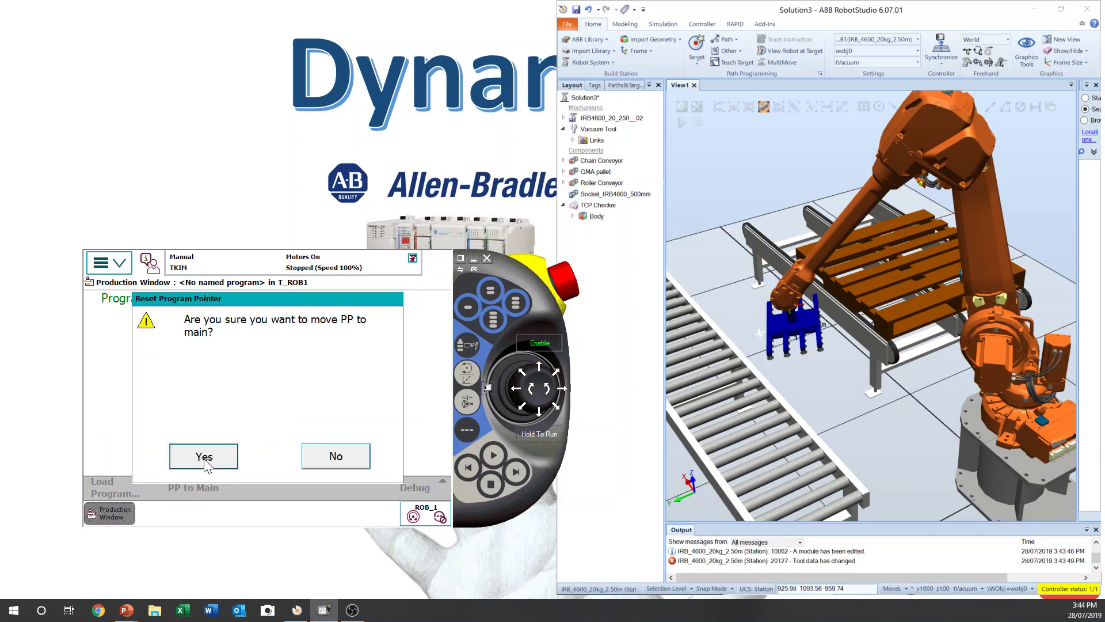
left_click(206, 459)
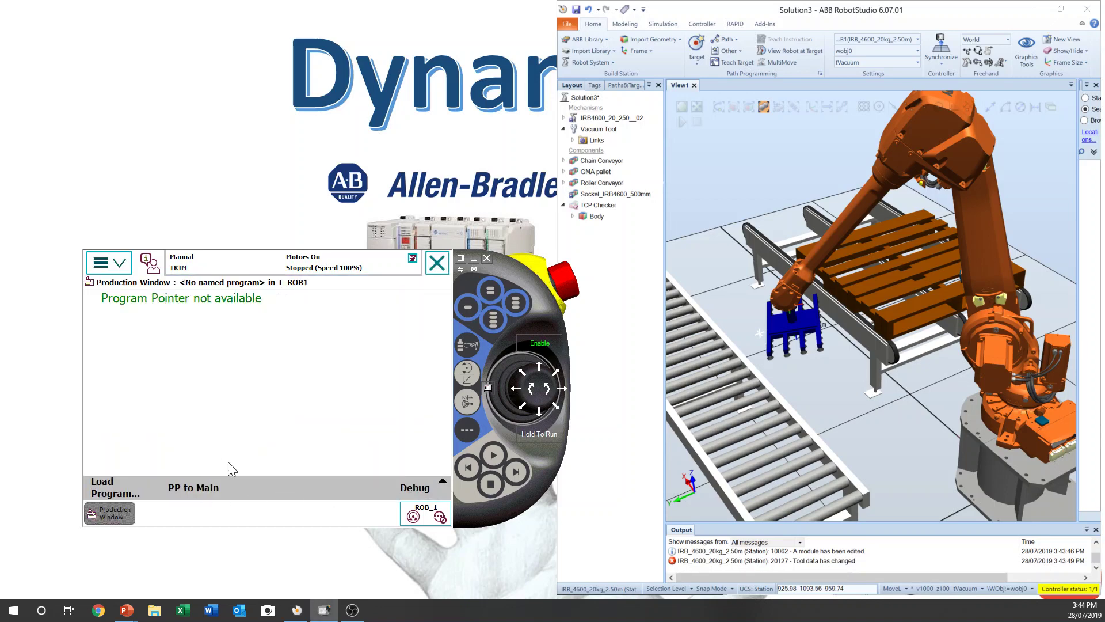
left_click(496, 461)
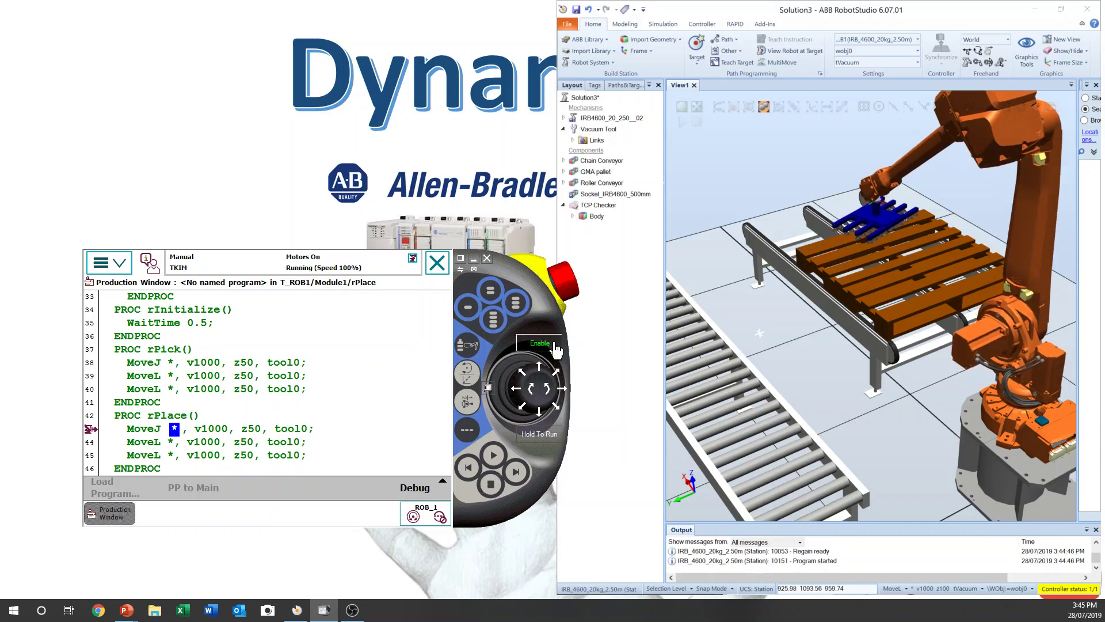
Step: Switch the controller from manual to automatic mode and acknowledge the mode change
left_click(488, 388)
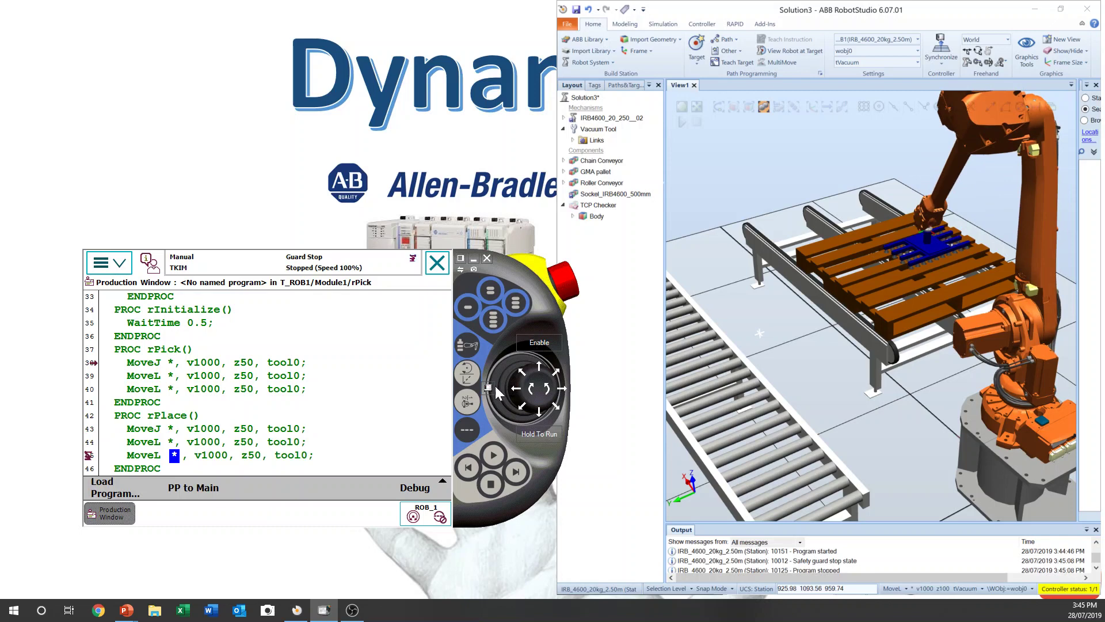
left_click(513, 453)
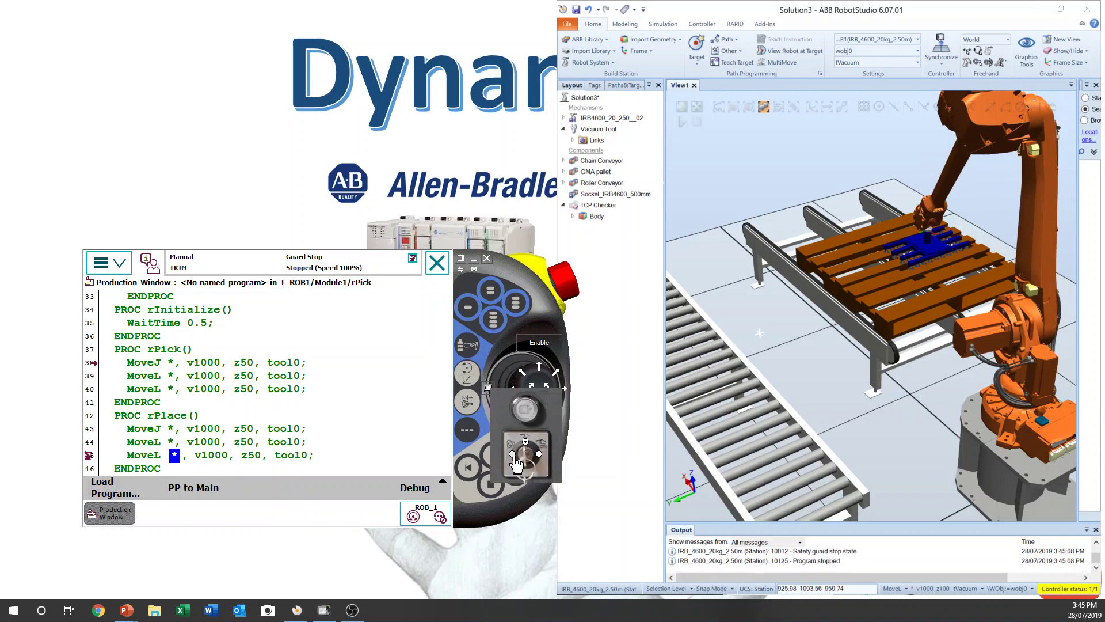
left_click(300, 461)
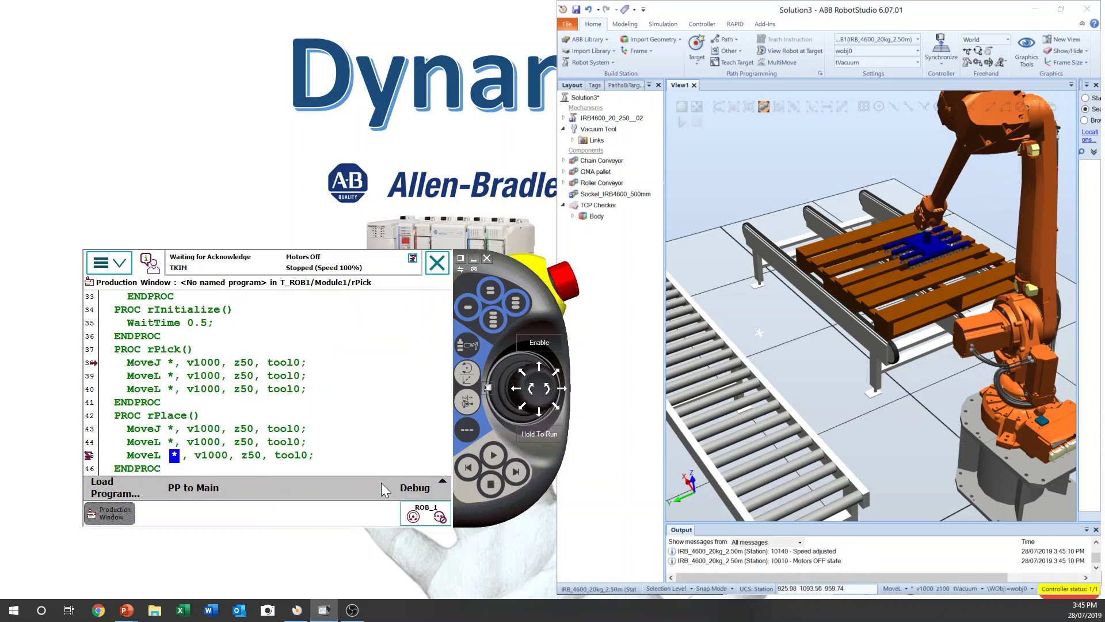
Step: Try to start the robot program in automatic mode
left_click(496, 456)
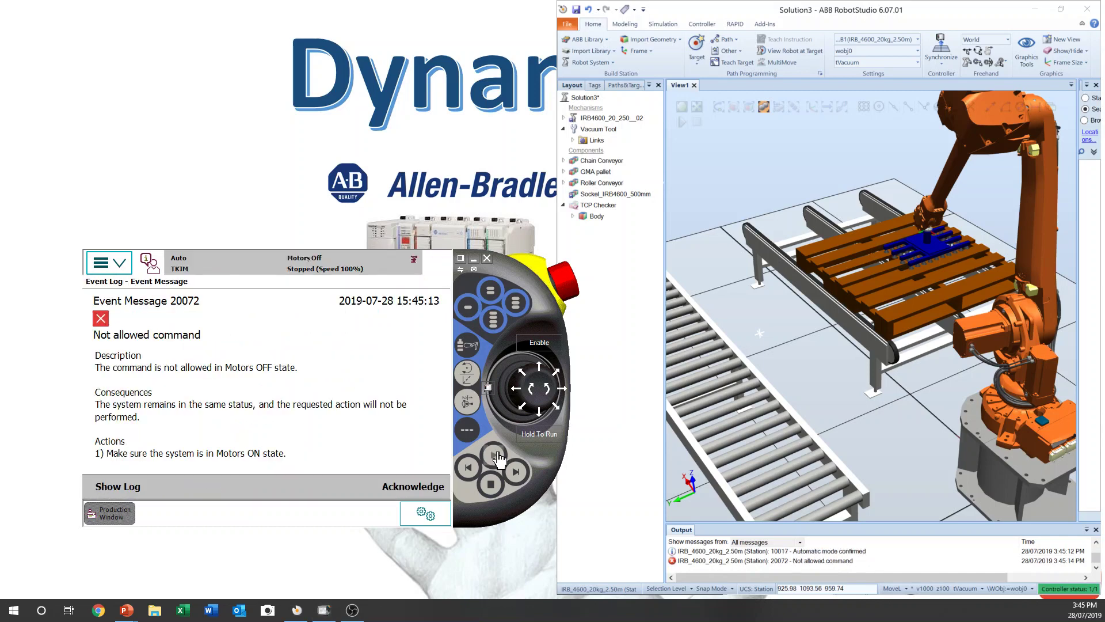
left_click(498, 456)
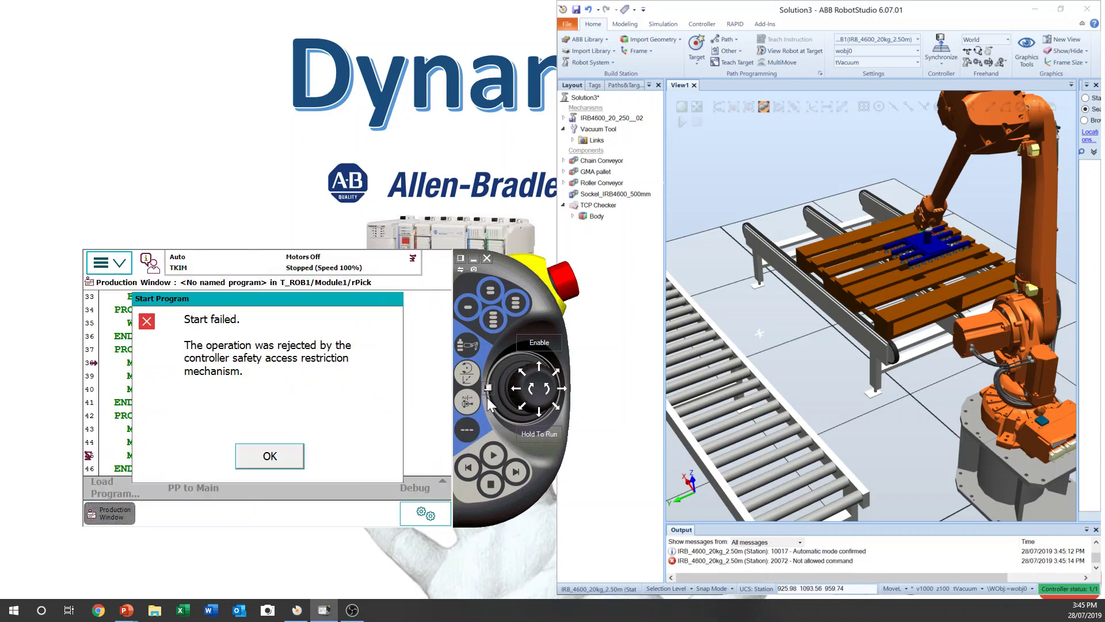
left_click(270, 456)
Step: Turn the robot motors on and start the program in automatic mode
left_click(487, 387)
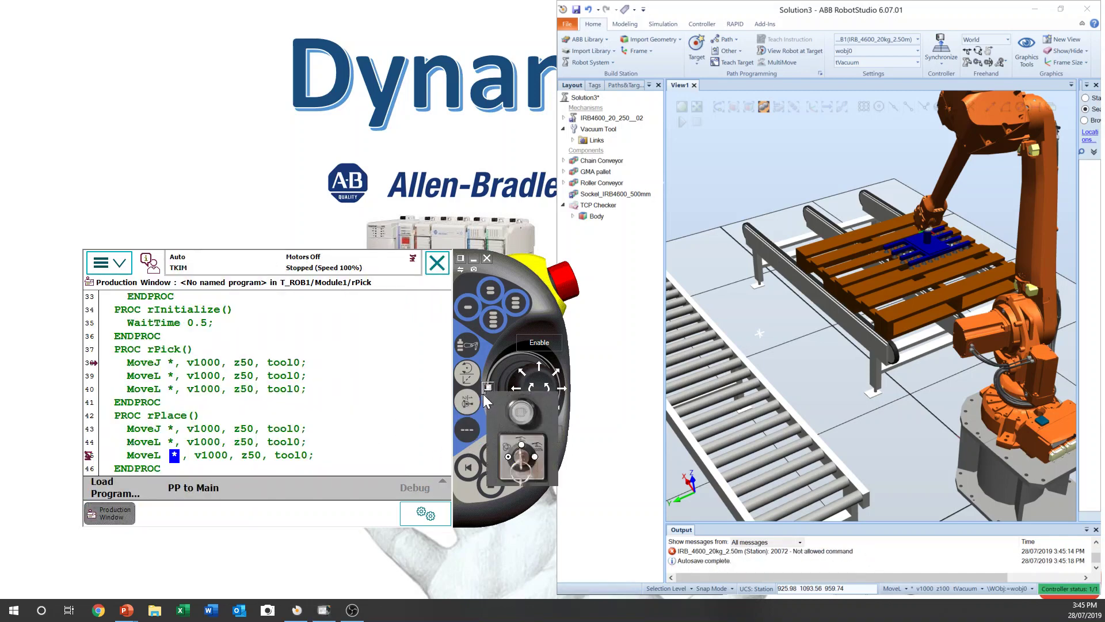
left_click(523, 422)
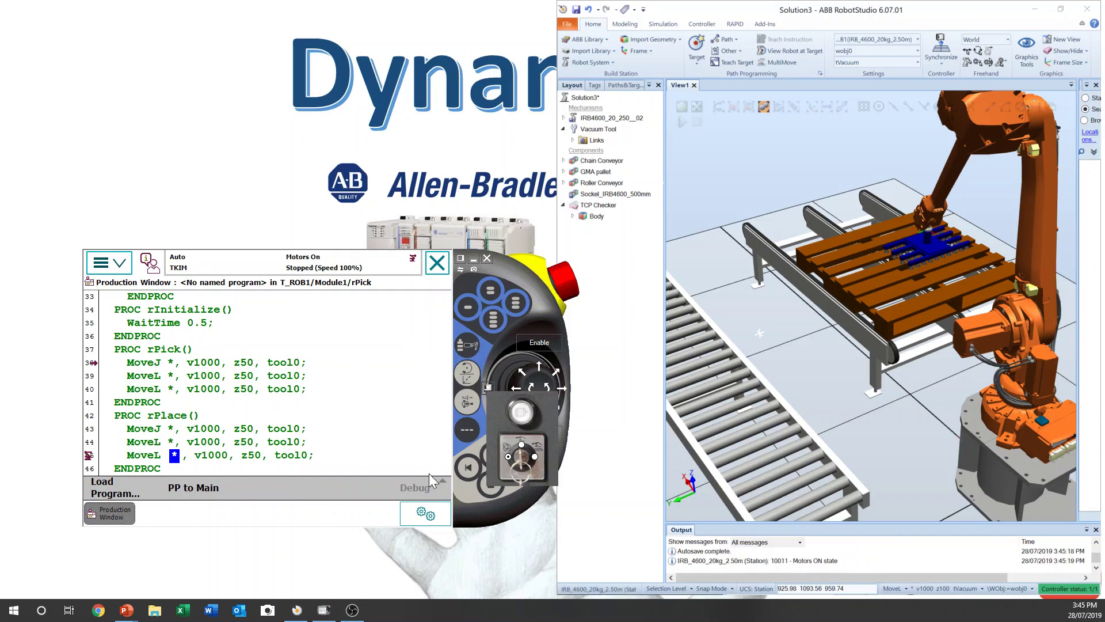
left_click(493, 457)
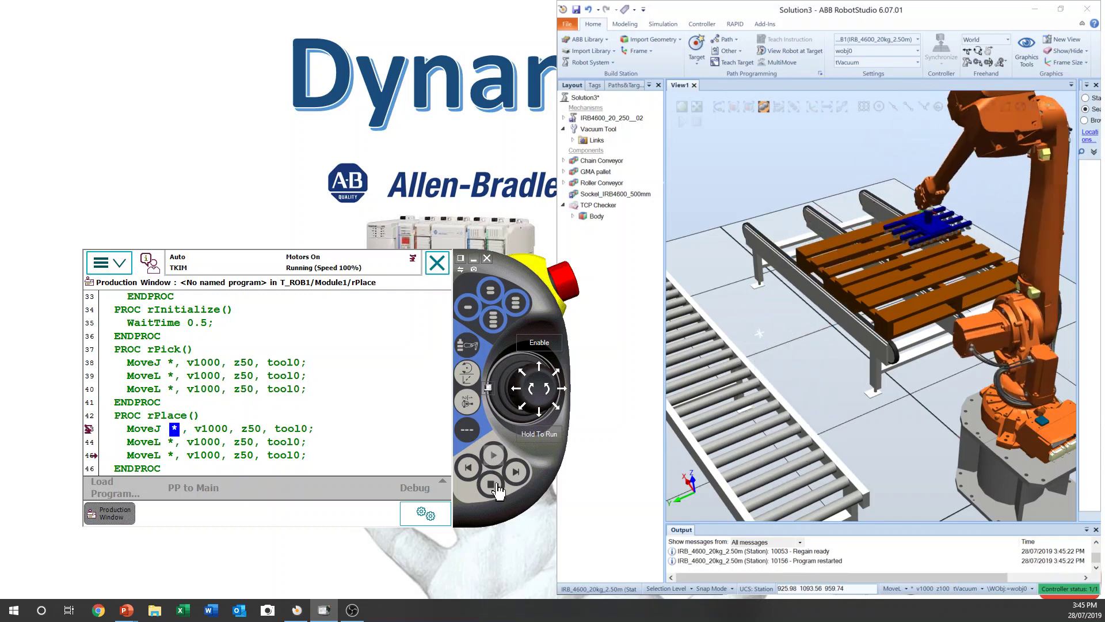
Step: Stop the running program and switch the controller back to manual mode
left_click(494, 483)
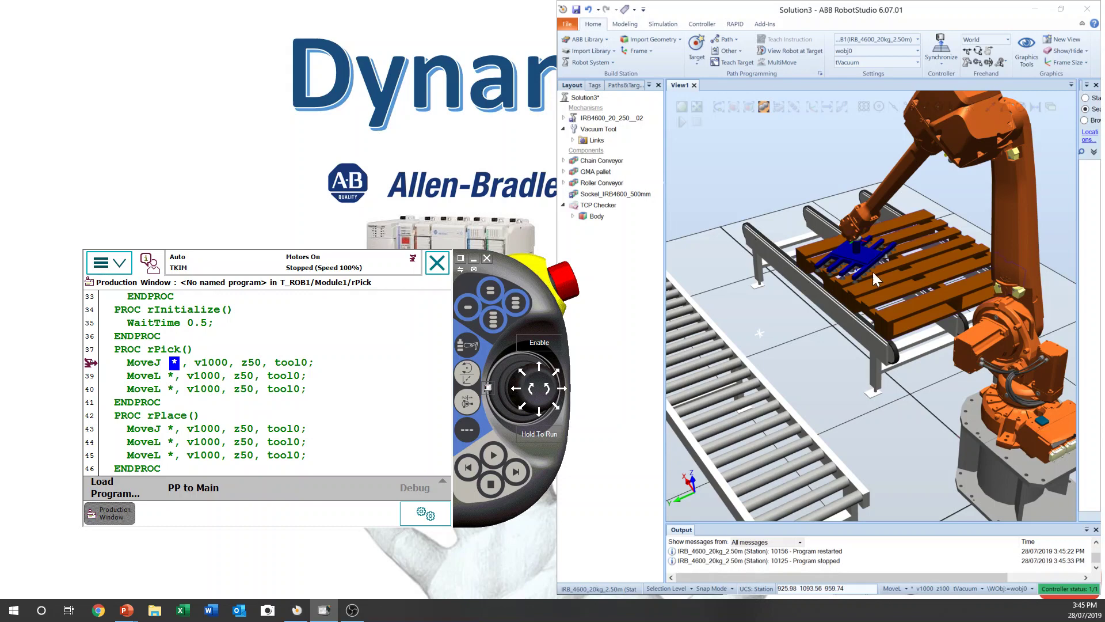
left_click_drag(875, 248, 917, 240)
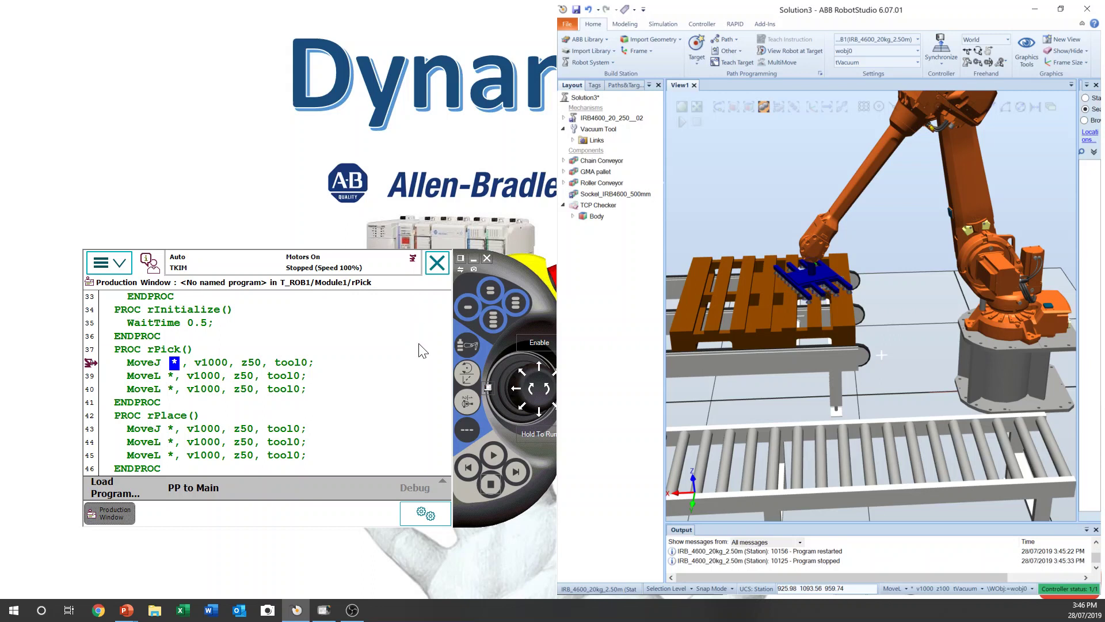
left_click(489, 388)
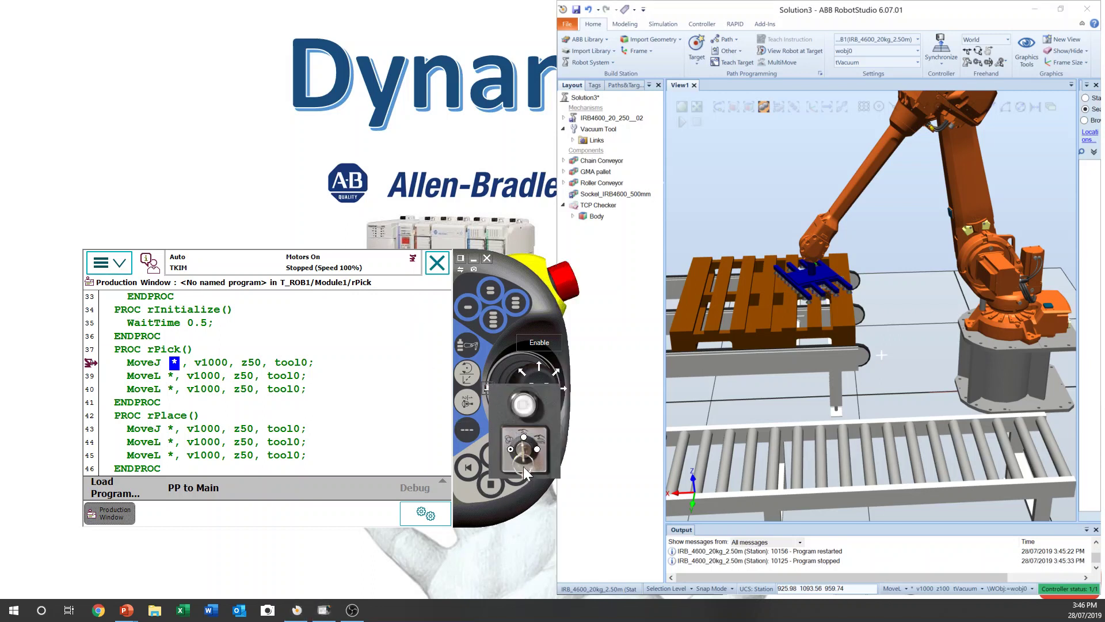
left_click(523, 437)
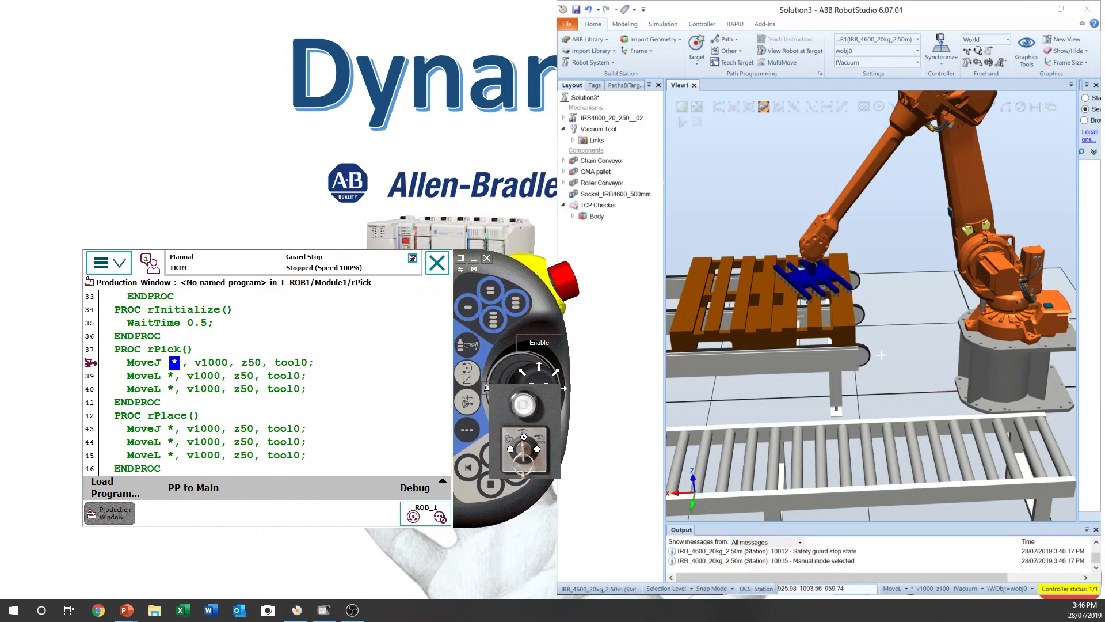
Step: Create a new tooldata declaration named tGripper in the program data
left_click(104, 262)
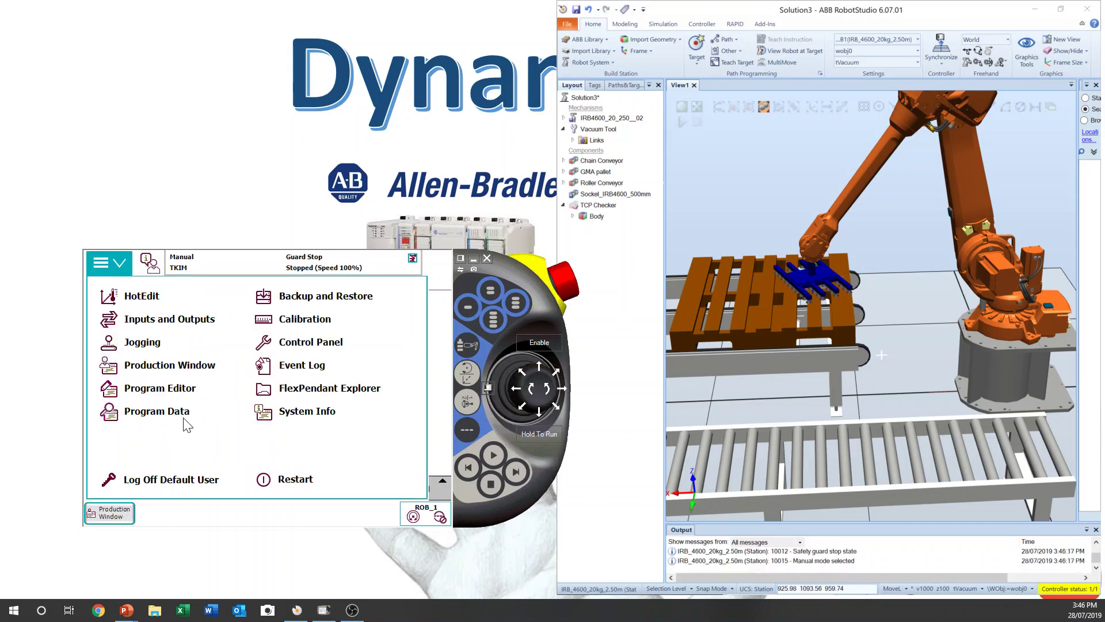
left_click(179, 414)
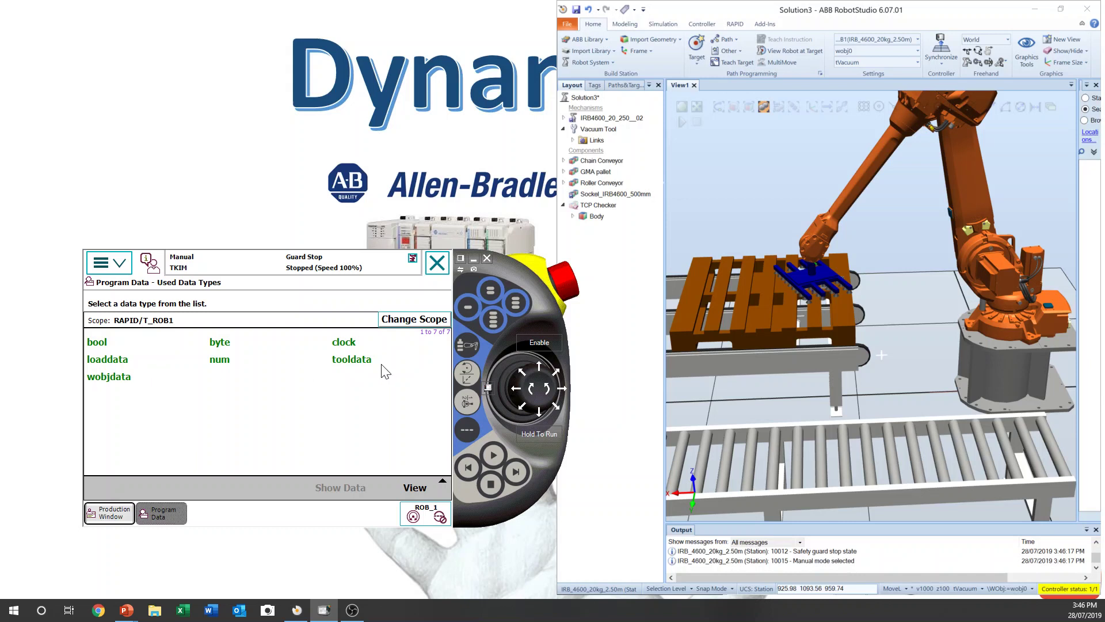
left_click(351, 363)
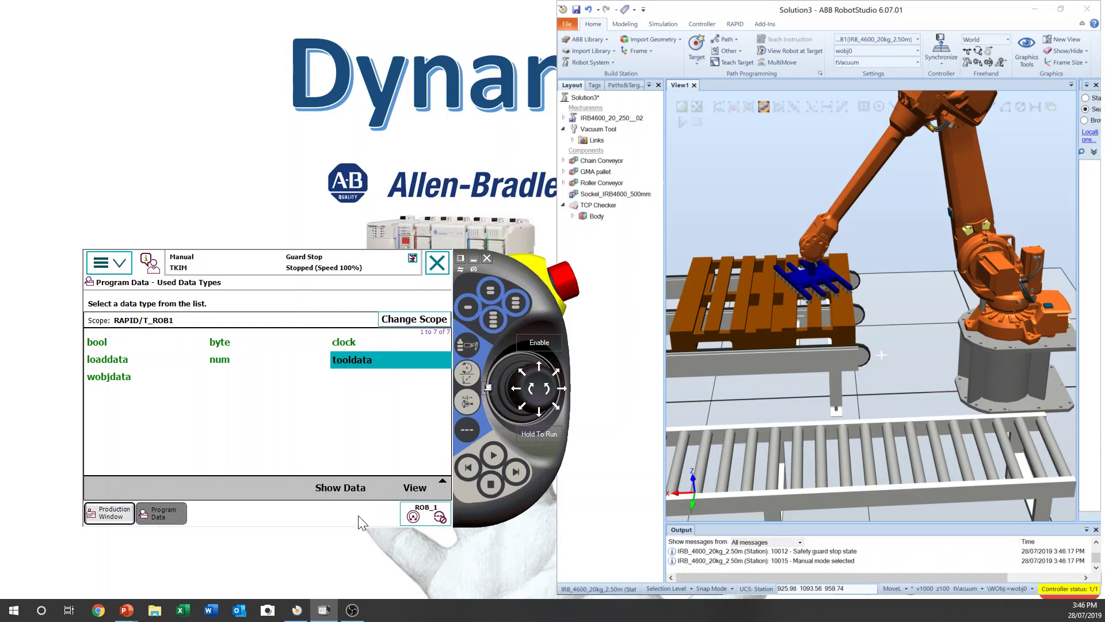
left_click(349, 491)
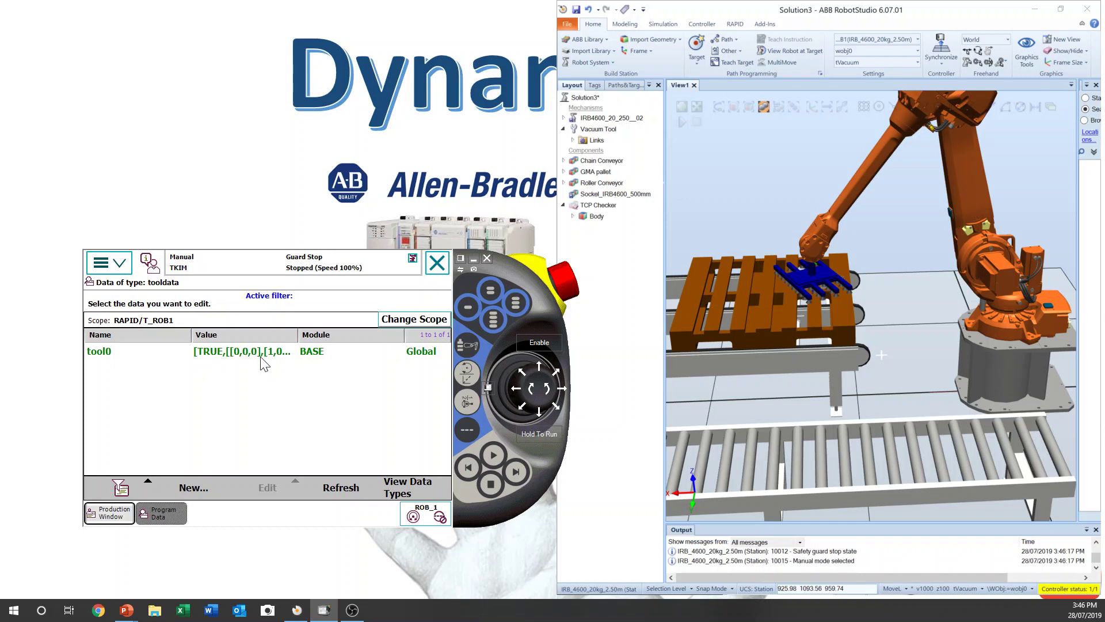
left_click(200, 488)
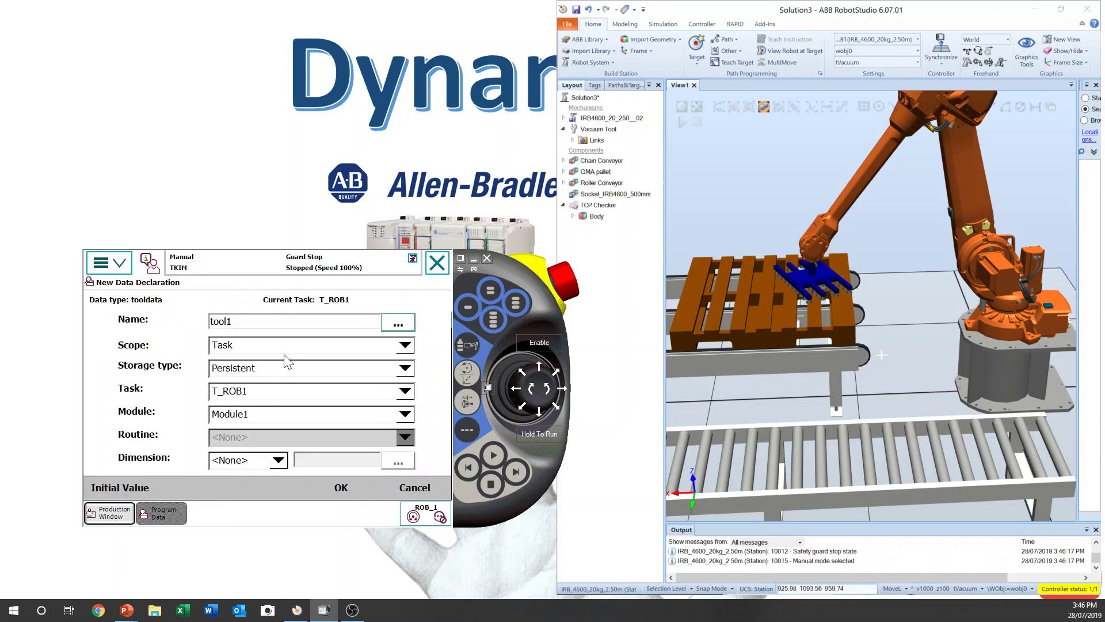
left_click_drag(233, 322, 208, 324)
type("t")
type("ipper")
left_click(341, 487)
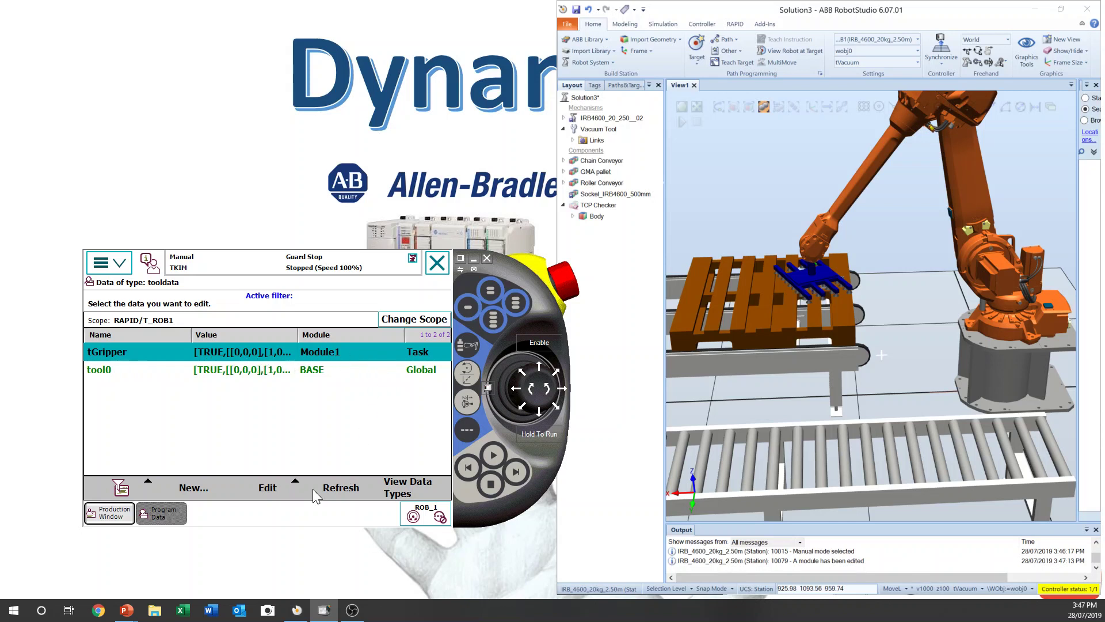
left_click(273, 492)
left_click(302, 414)
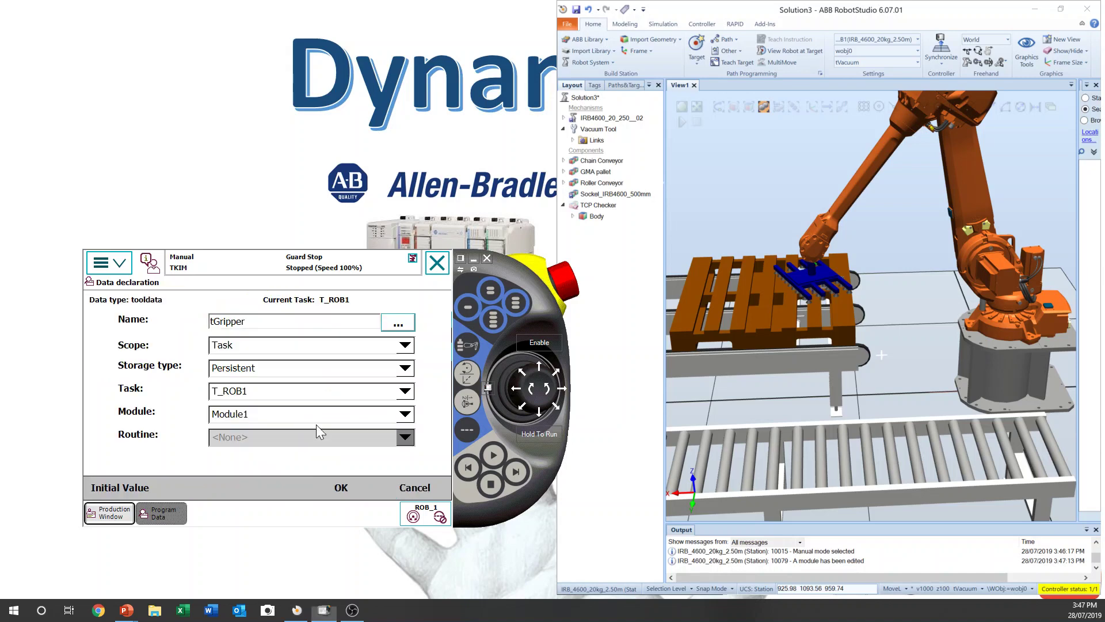
left_click(414, 487)
Step: Set the z translation of tGripper's tool frame to 150 and try to save the tool data
left_click(269, 352)
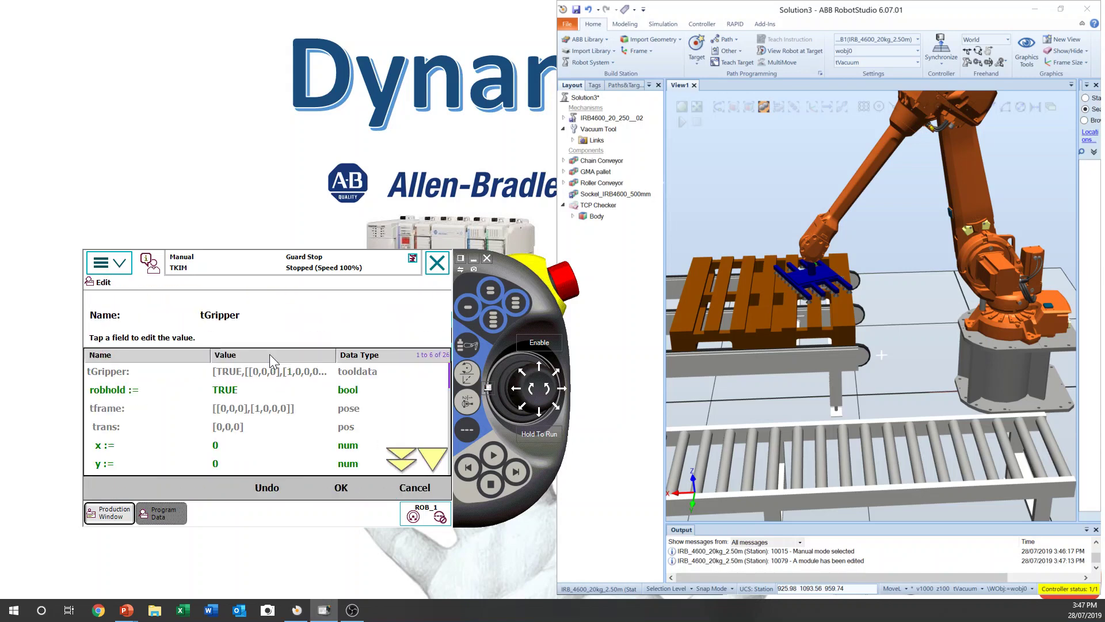
left_click(431, 460)
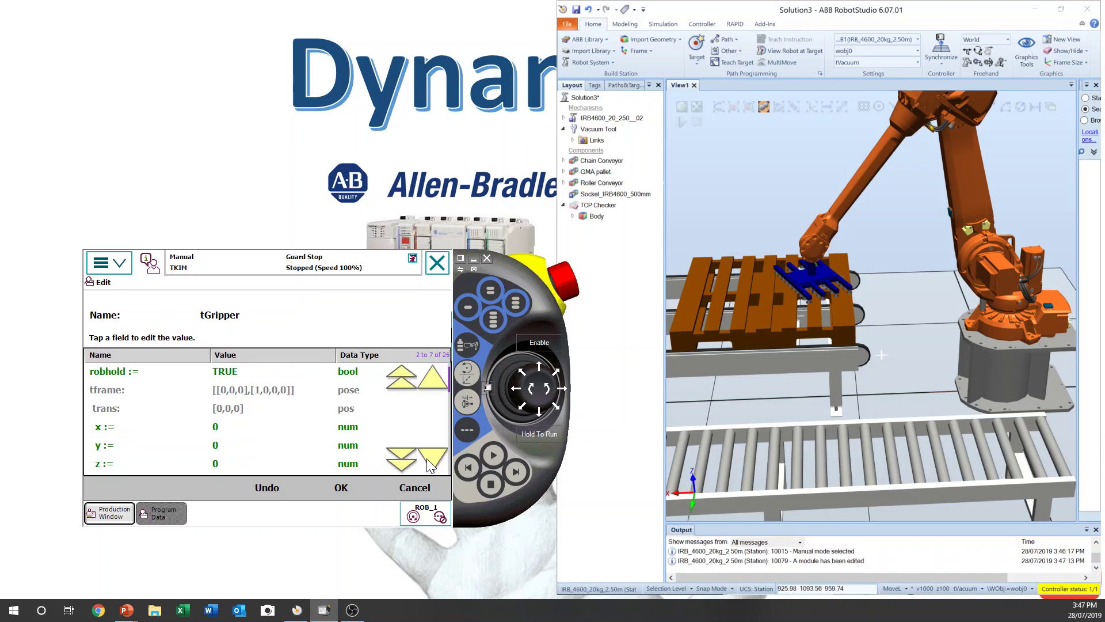
left_click(218, 464)
left_click(349, 404)
left_click(380, 372)
left_click(350, 426)
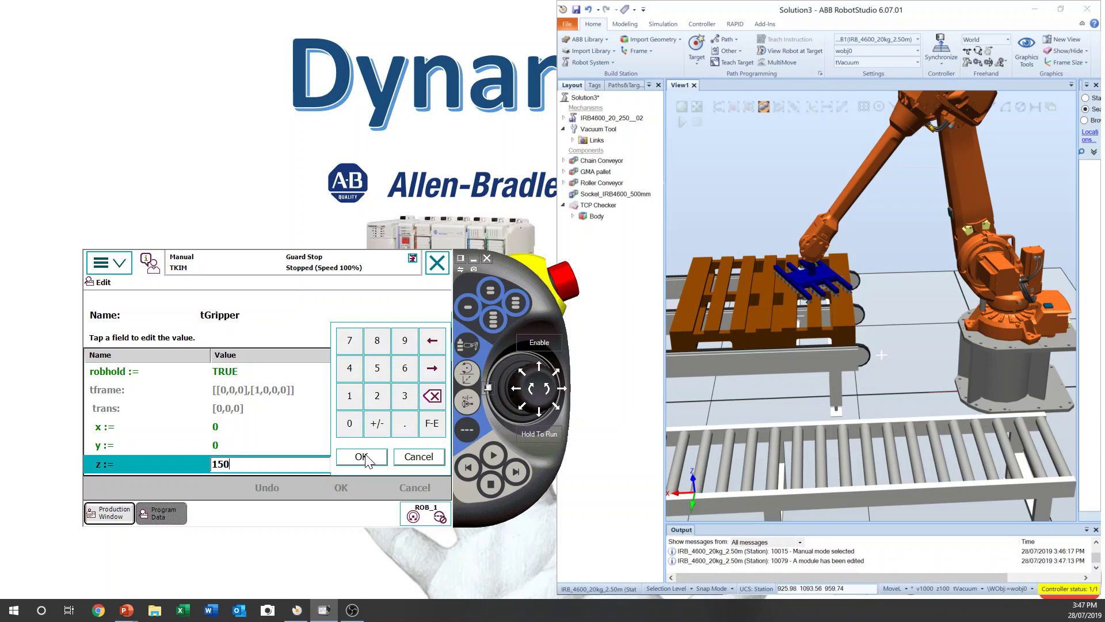
left_click(366, 458)
left_click(335, 492)
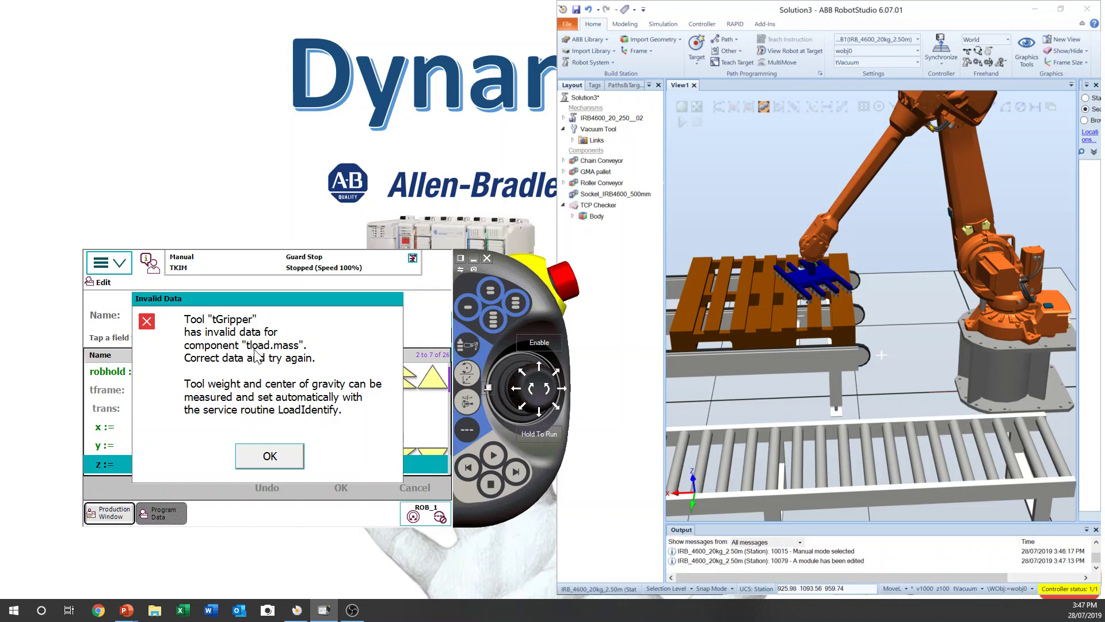
left_click(292, 456)
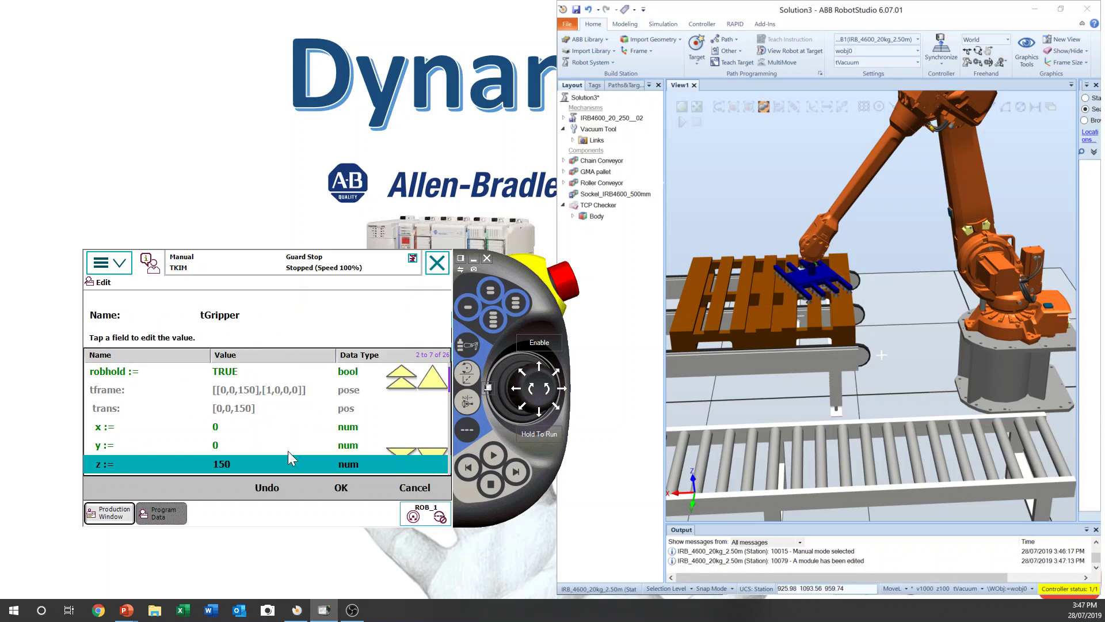
Step: Set the mass in tGripper's load data to 5 and save the tool data
left_click(437, 467)
left_click(436, 467)
left_click(437, 468)
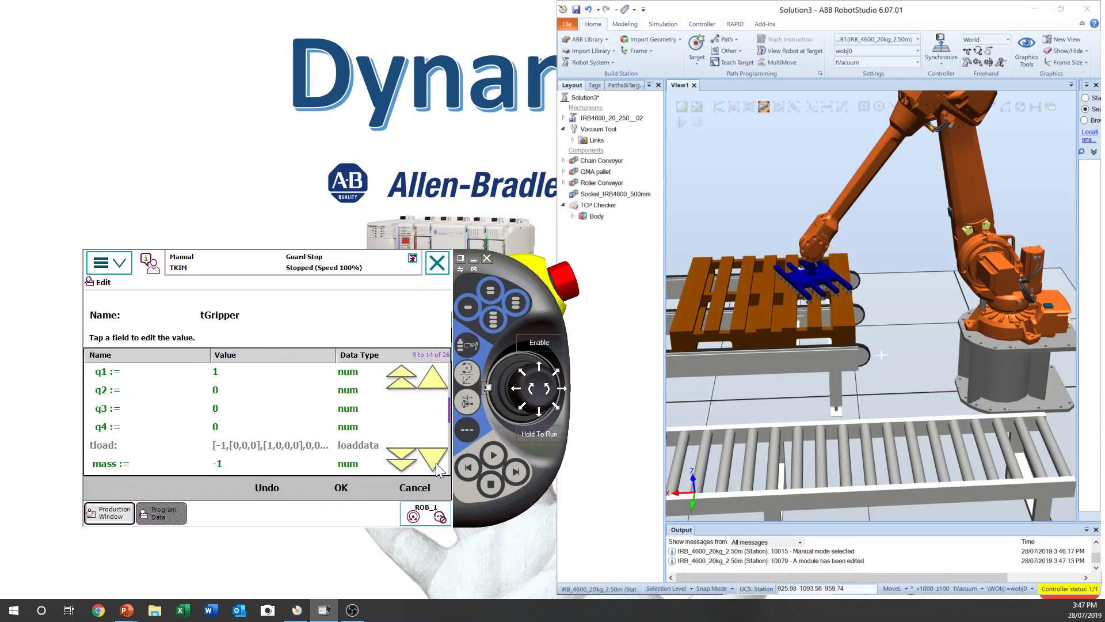
left_click(436, 467)
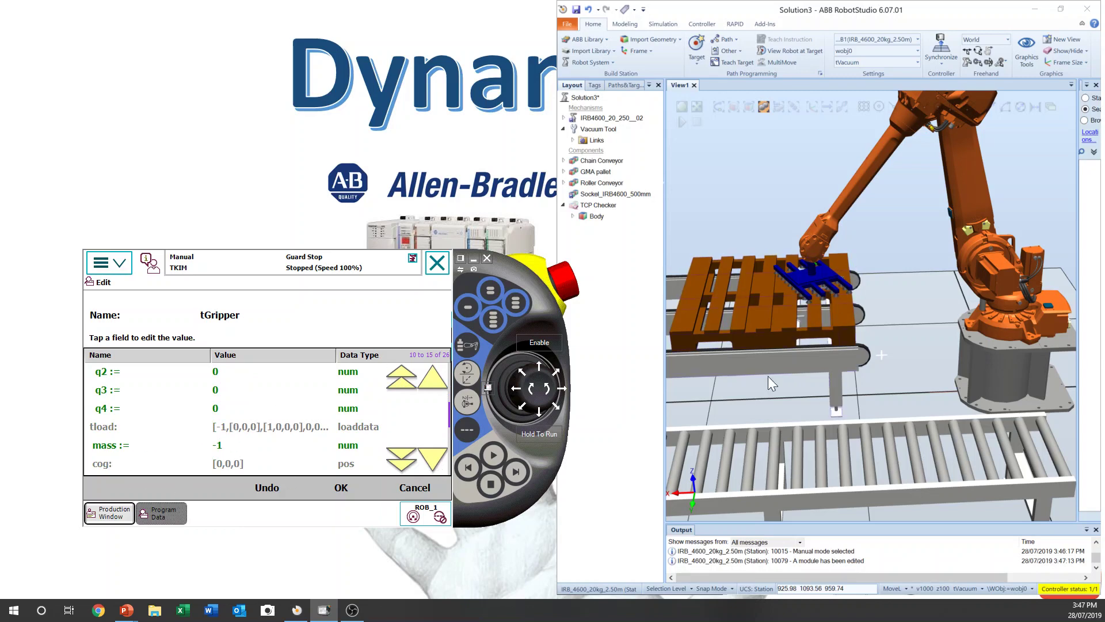
left_click(276, 446)
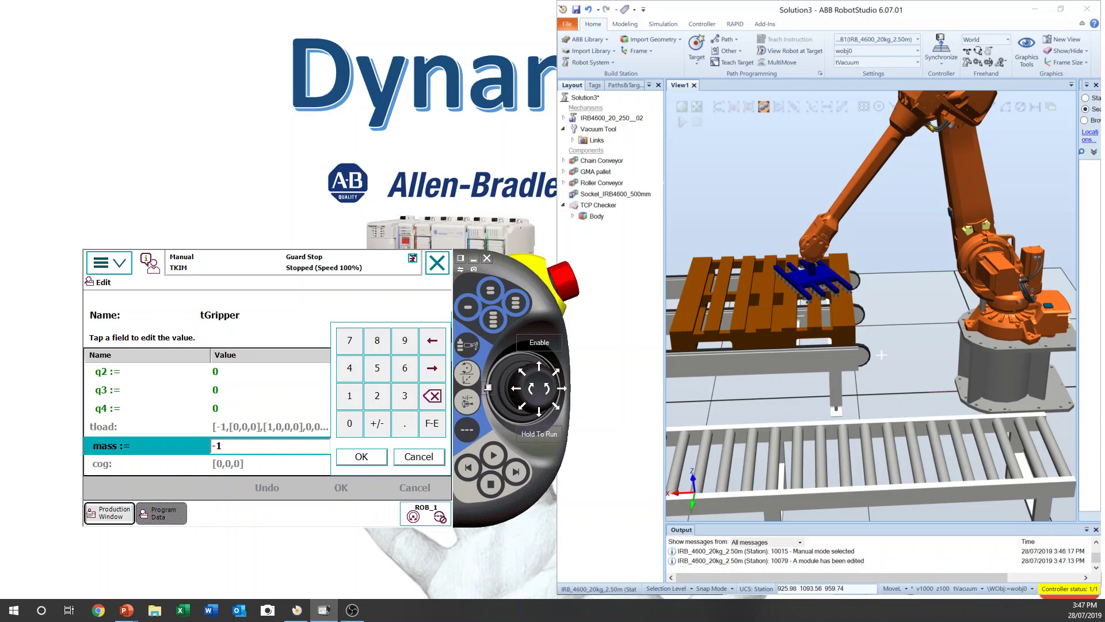
left_click(377, 369)
left_click(362, 456)
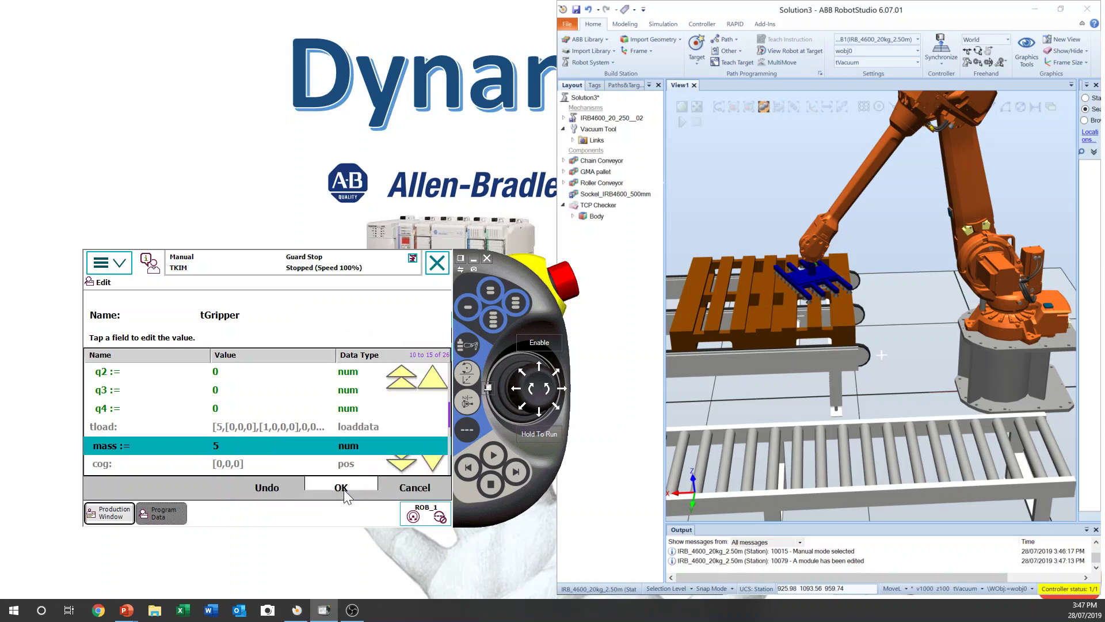
left_click(344, 489)
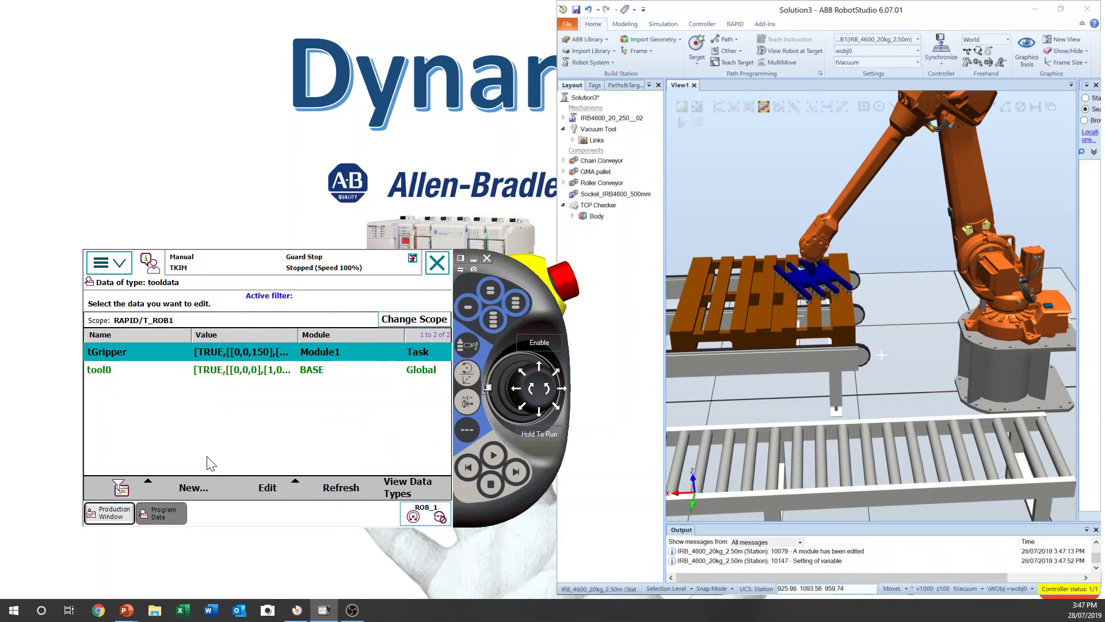
Step: Open the jogging settings and examine the flange frame and TCP frame of the vacuum gripper from several angles
left_click(118, 267)
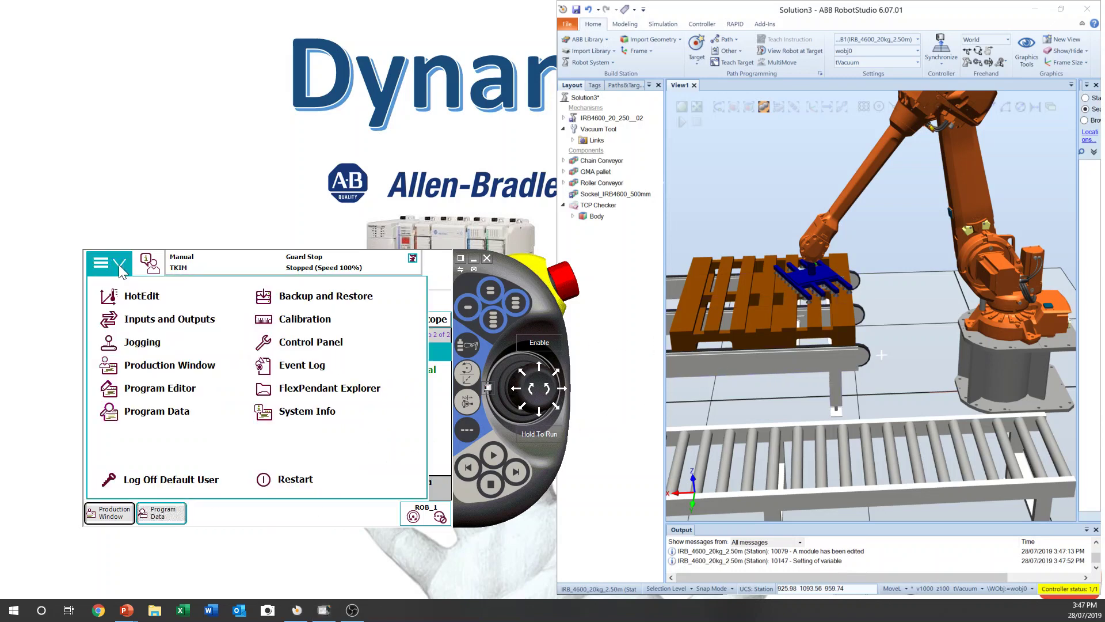
left_click(157, 354)
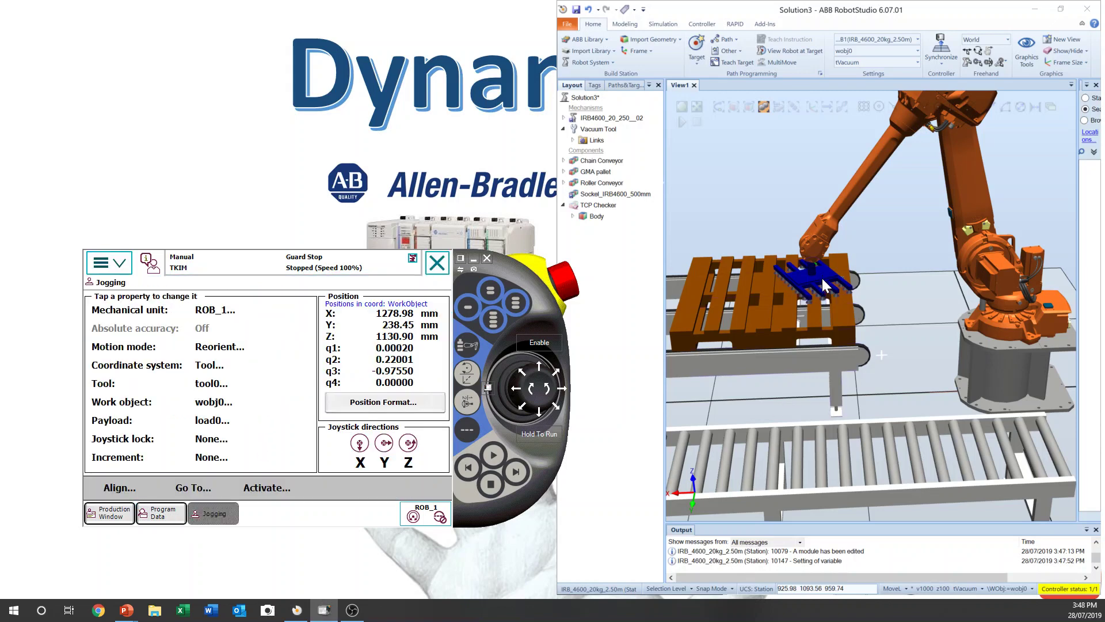
left_click_drag(821, 276, 813, 266)
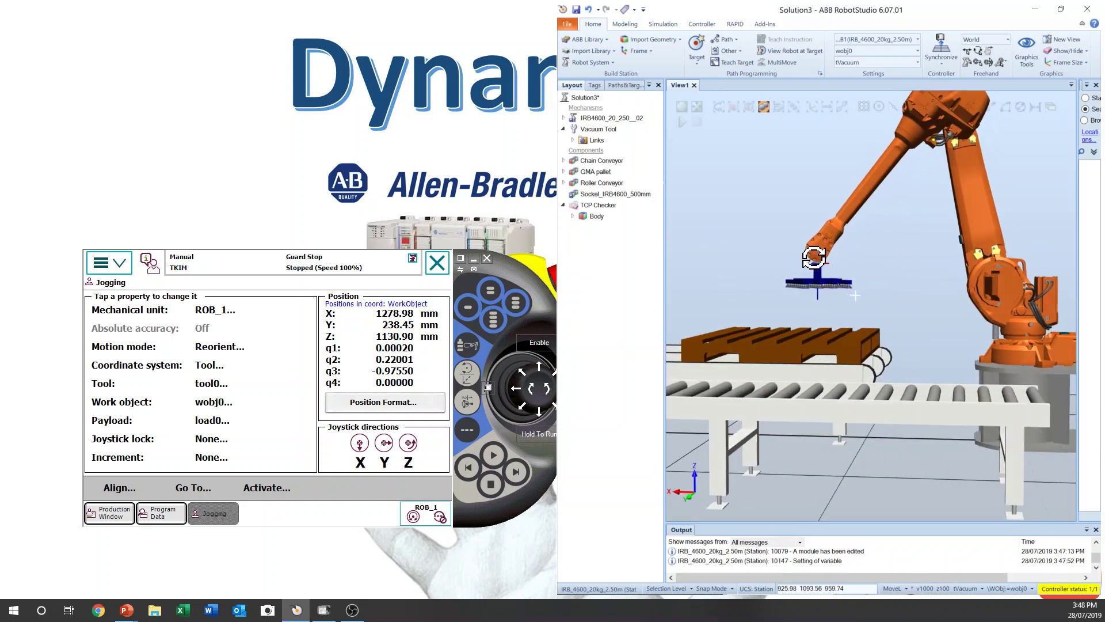
scroll(805, 263, "up", 3)
scroll(806, 264, "up", 5)
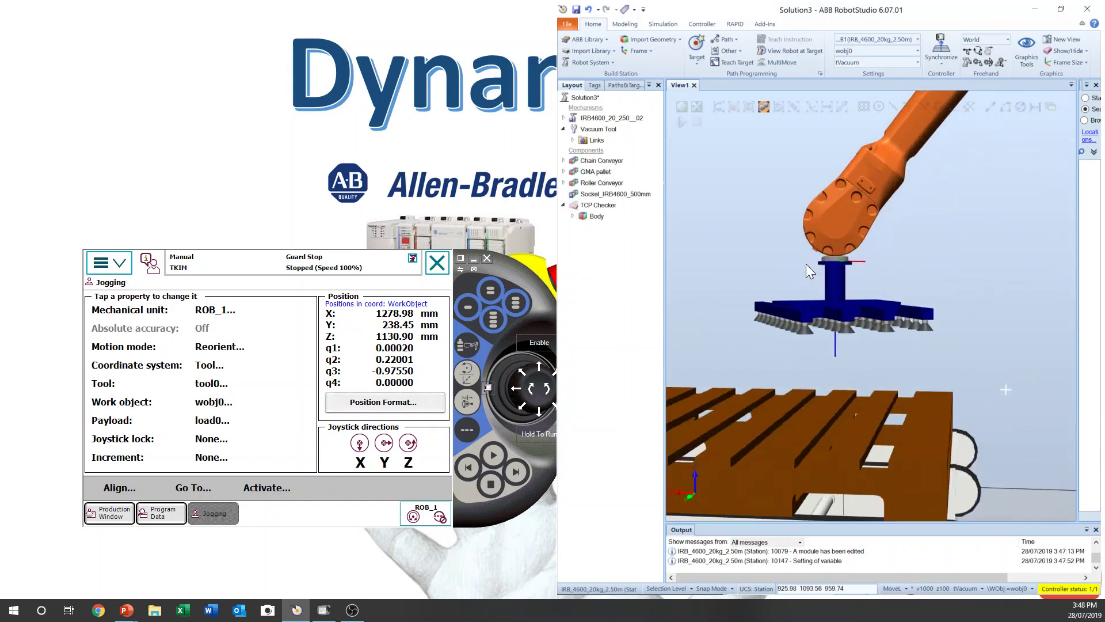
left_click_drag(865, 328, 873, 368)
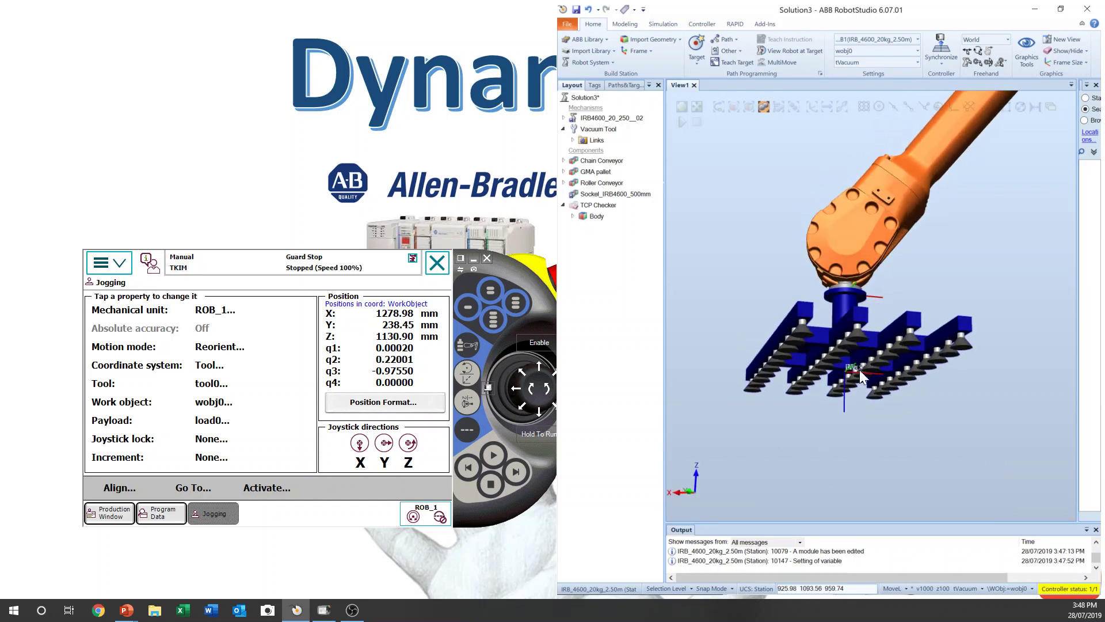
left_click_drag(862, 367, 876, 250)
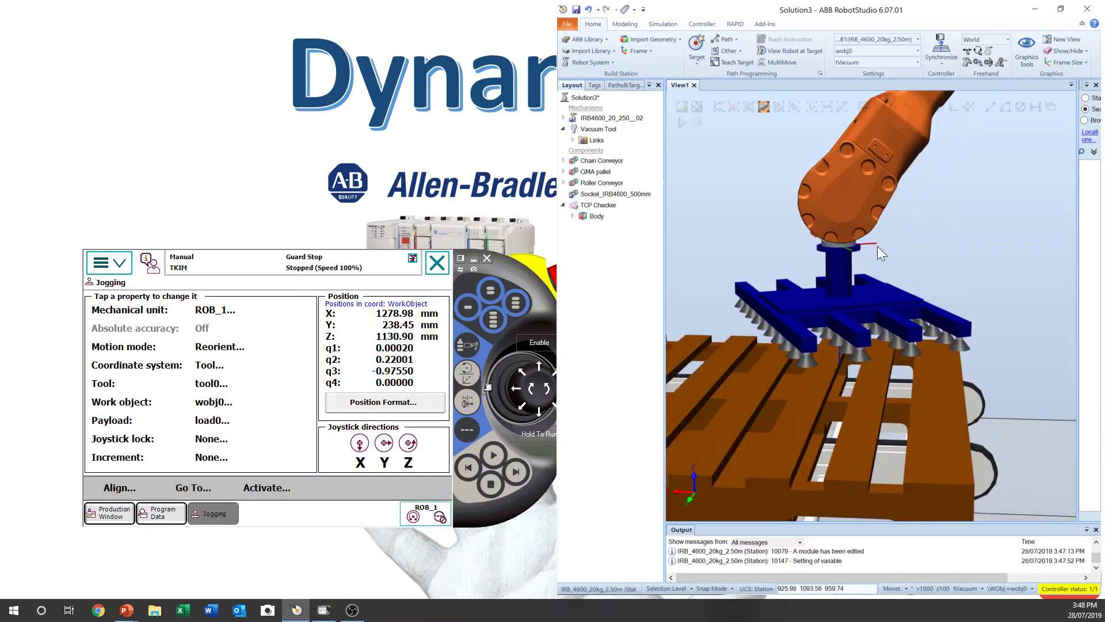
left_click_drag(863, 310, 869, 257)
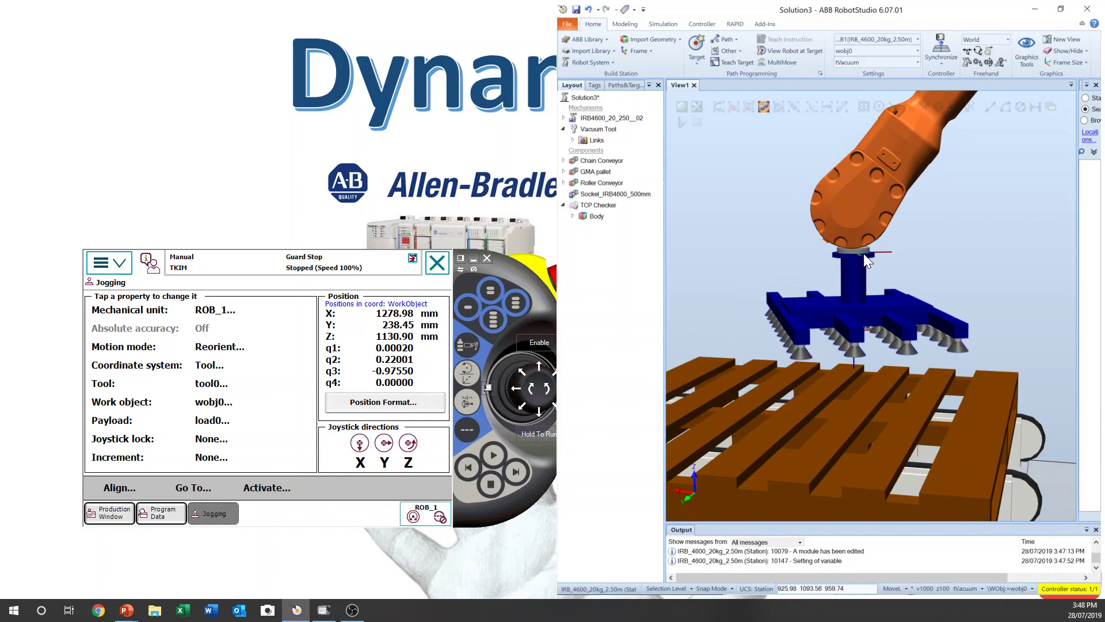
left_click_drag(860, 347, 865, 385)
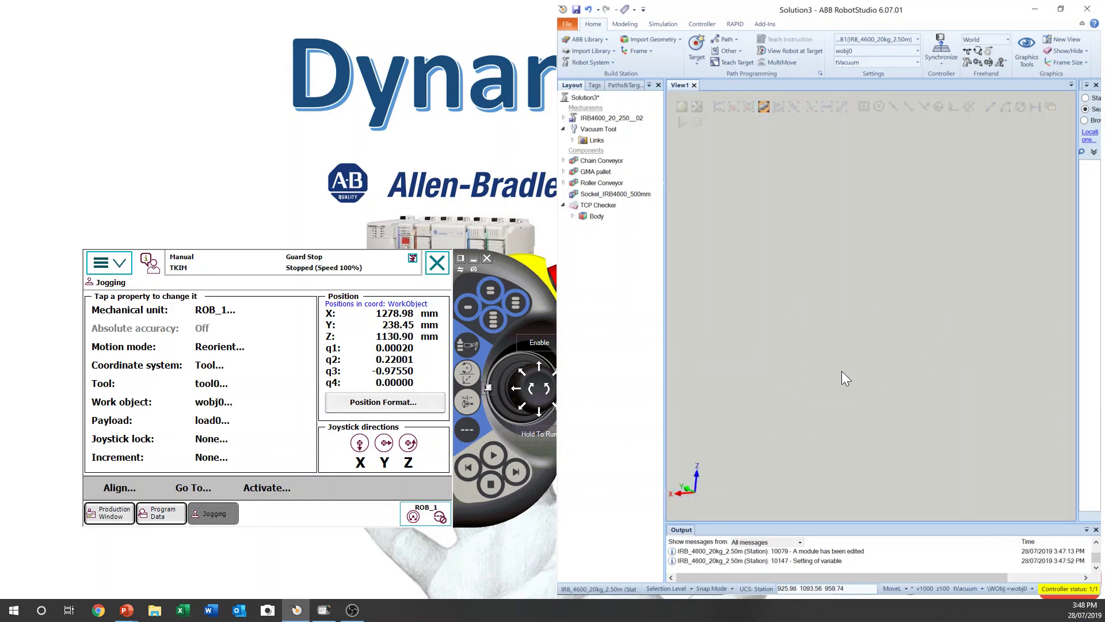
left_click_drag(865, 360, 865, 364)
scroll(868, 318, "up", 10)
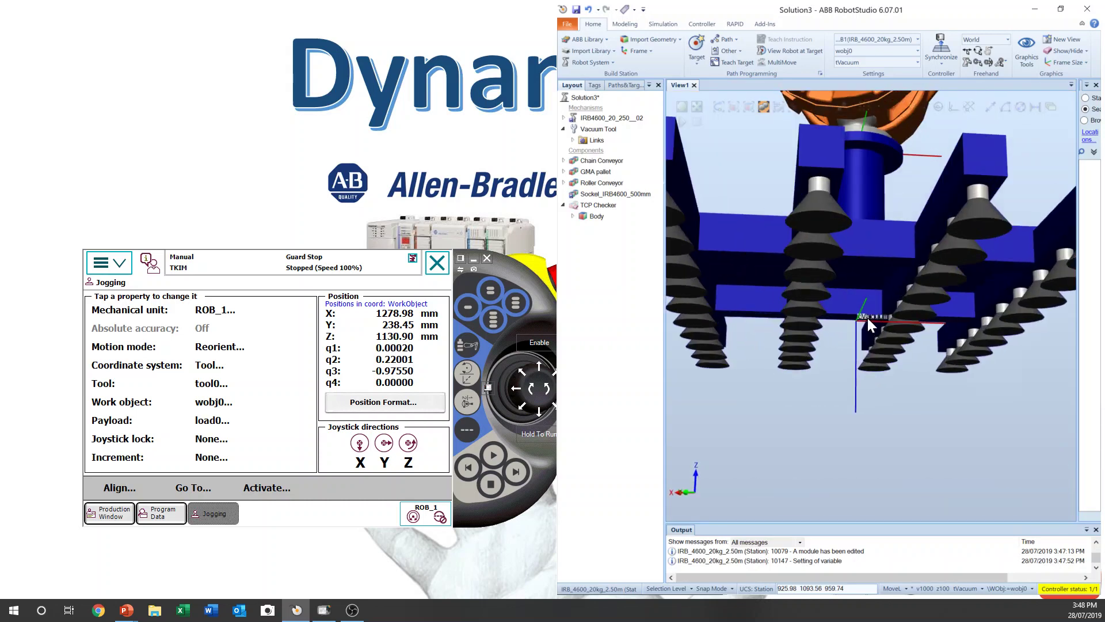
left_click_drag(863, 266, 867, 269)
scroll(858, 247, "down", 10)
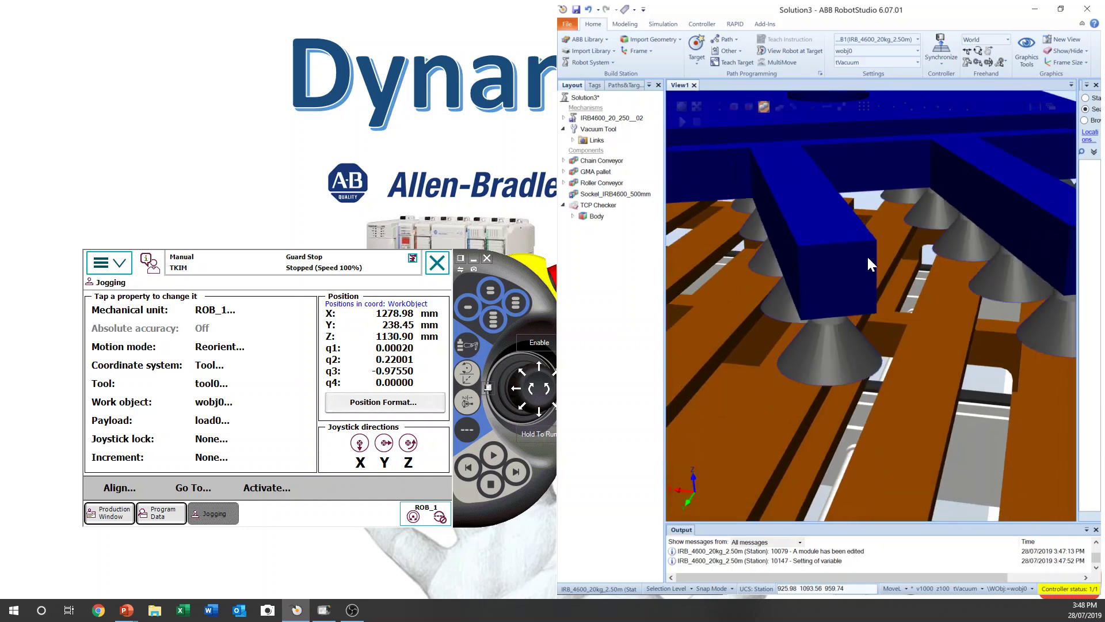
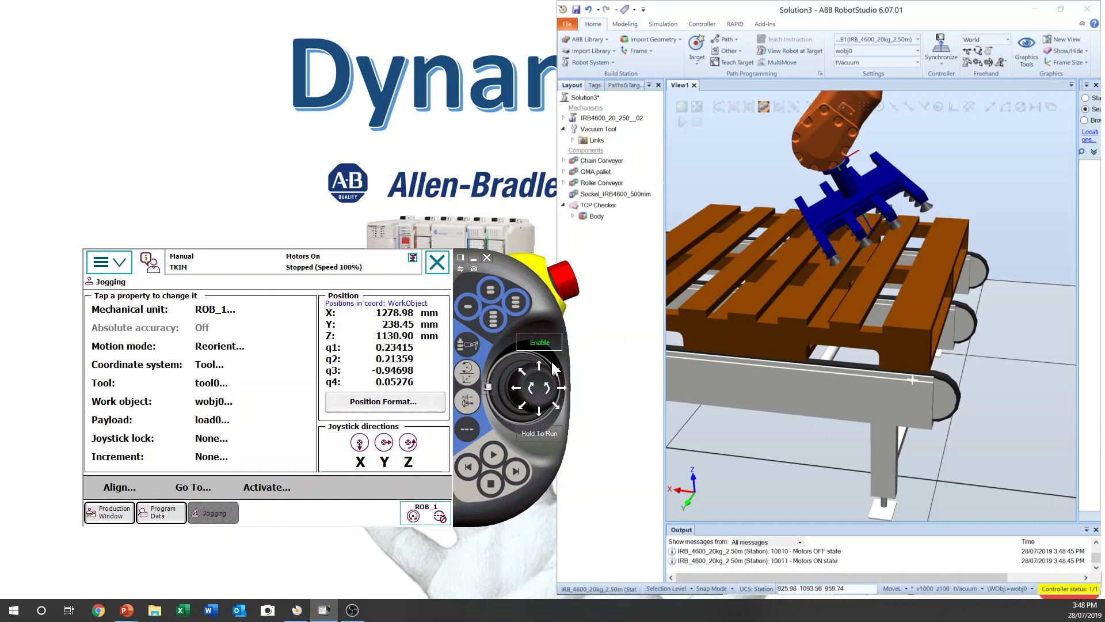
Step: Reorient the robot's wrist with tool0 active, and select tGripper as the jogging tool
left_click_drag(560, 396, 526, 393)
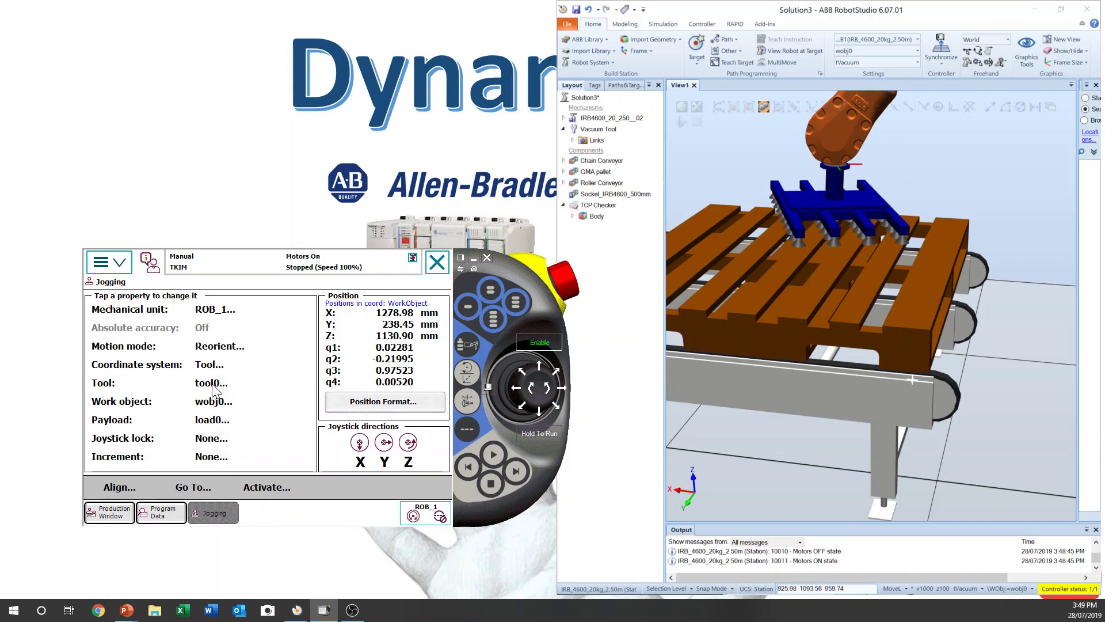
left_click(214, 384)
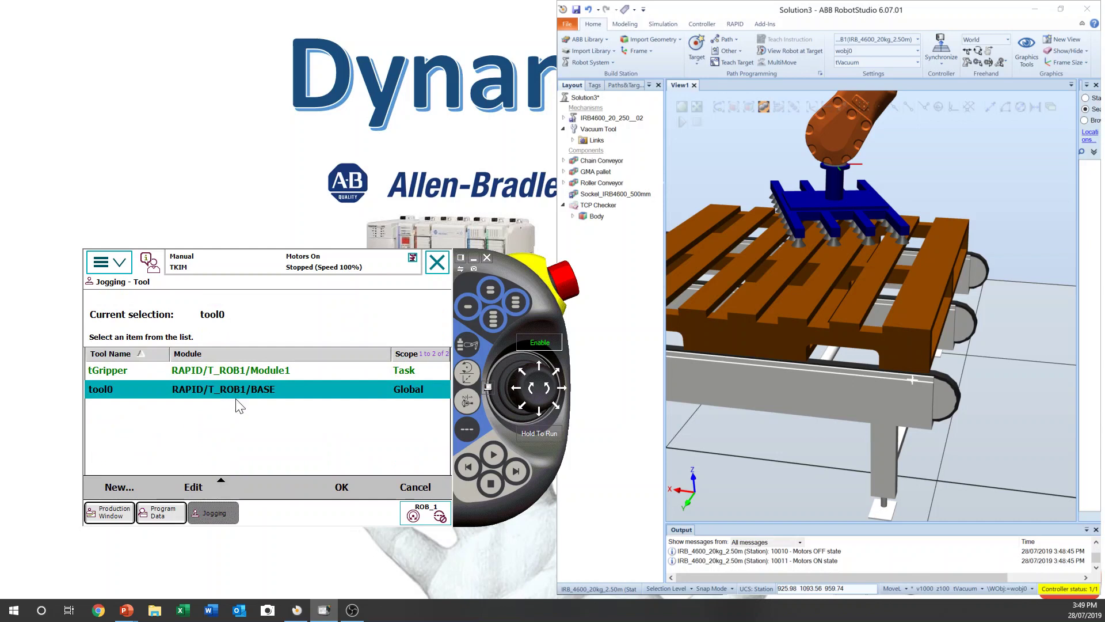
left_click(230, 373)
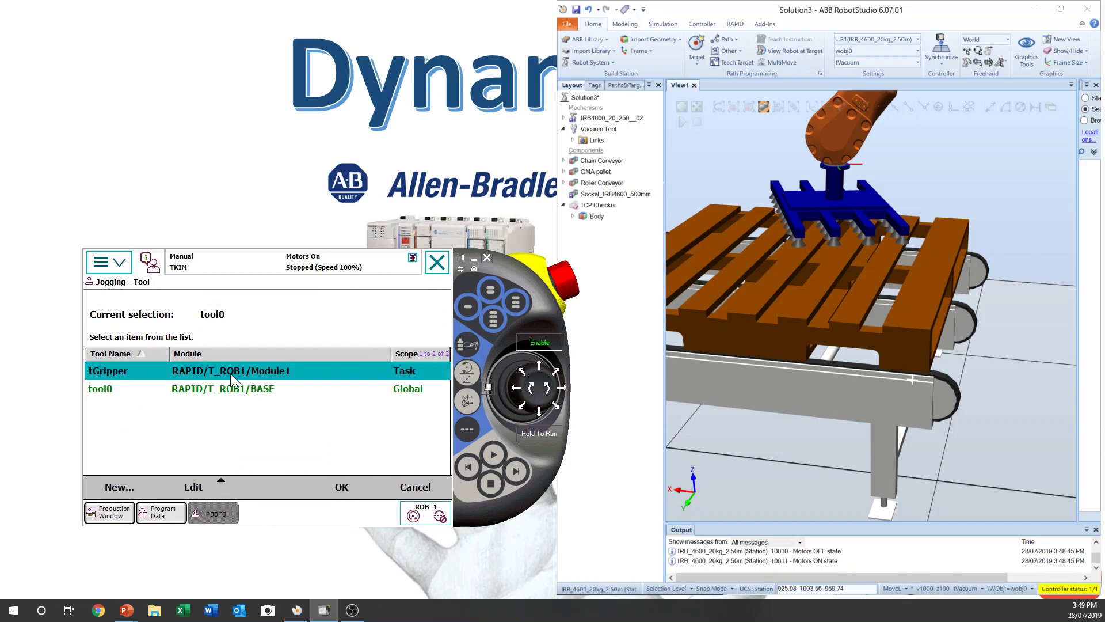
left_click(333, 490)
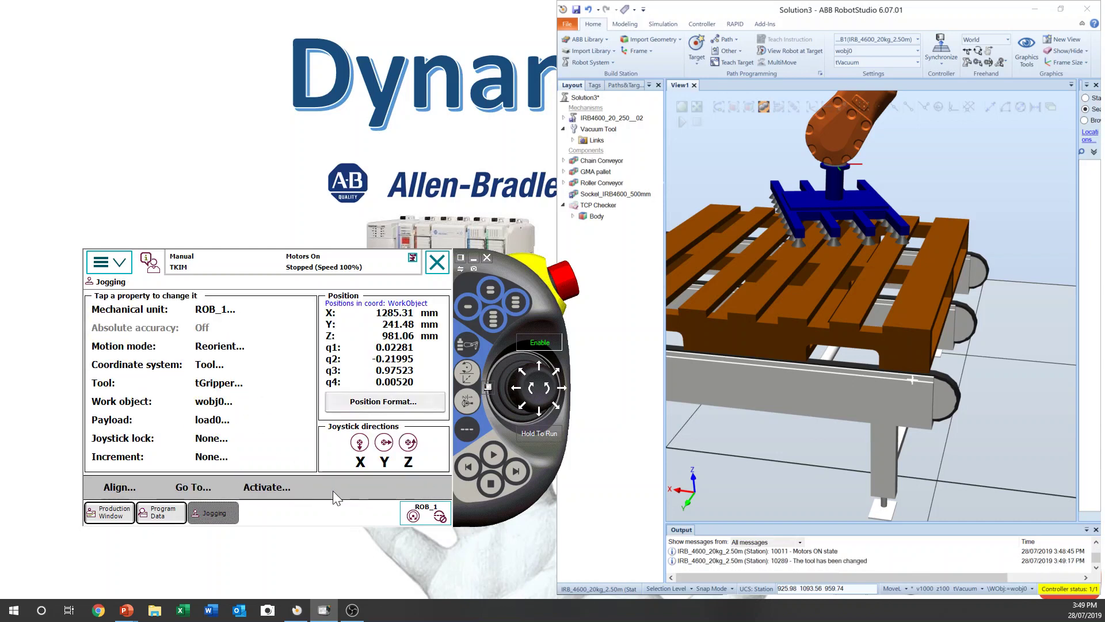
Step: Centre the view on the vacuum gripper and reorient it about tGripper's Y axis
left_click(872, 222)
mouse_move(868, 222)
left_mouse_down()
mouse_move(861, 208)
mouse_move(871, 217)
left_mouse_up()
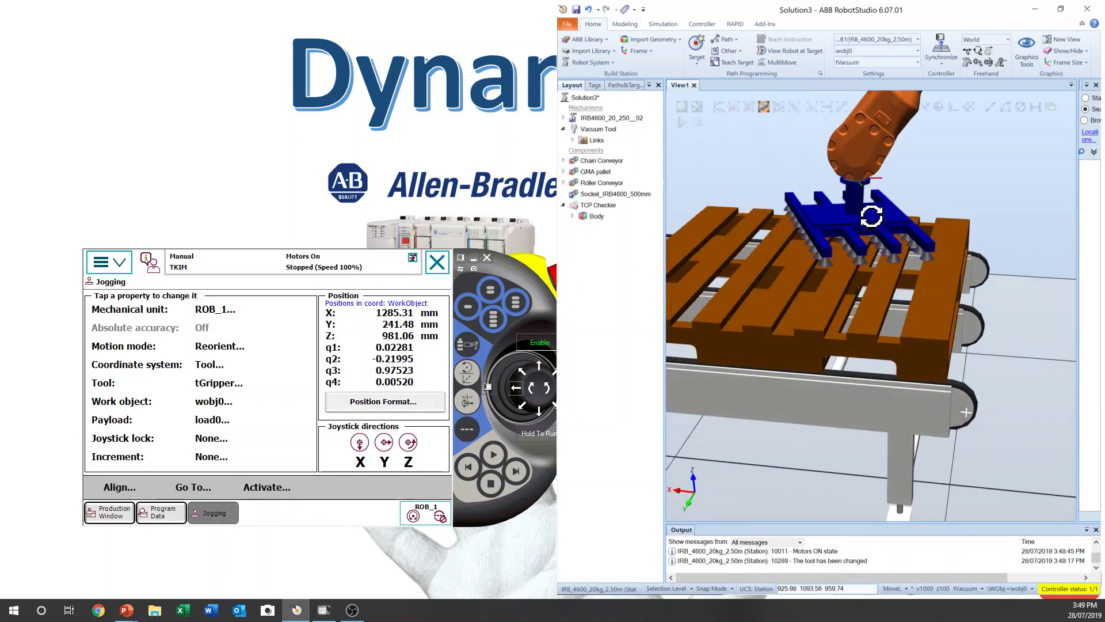
right_click(862, 227)
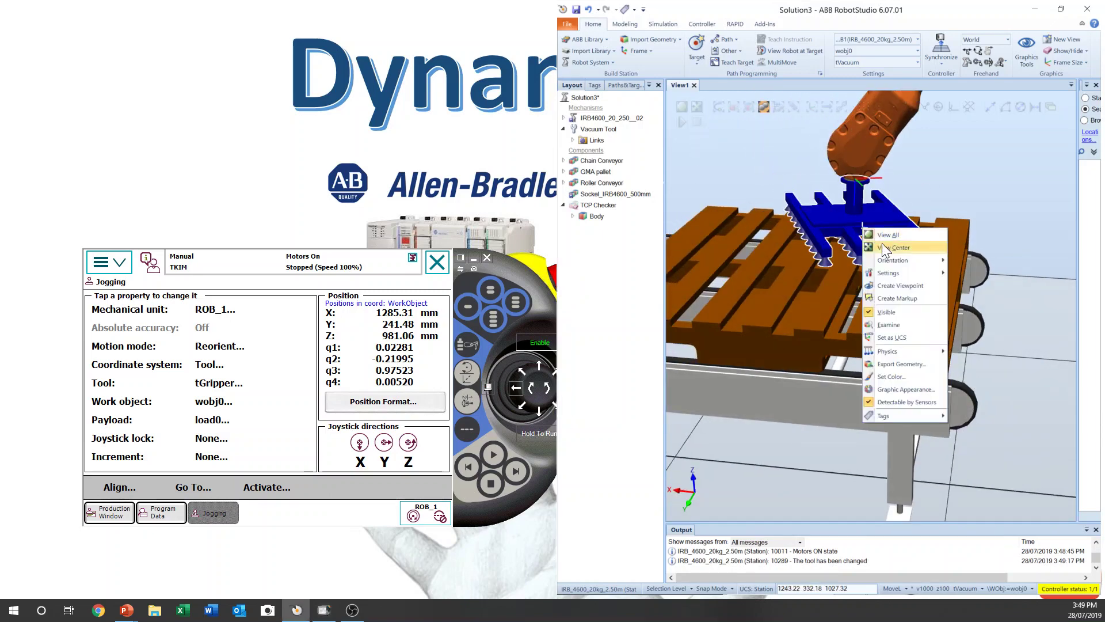
left_click(882, 243)
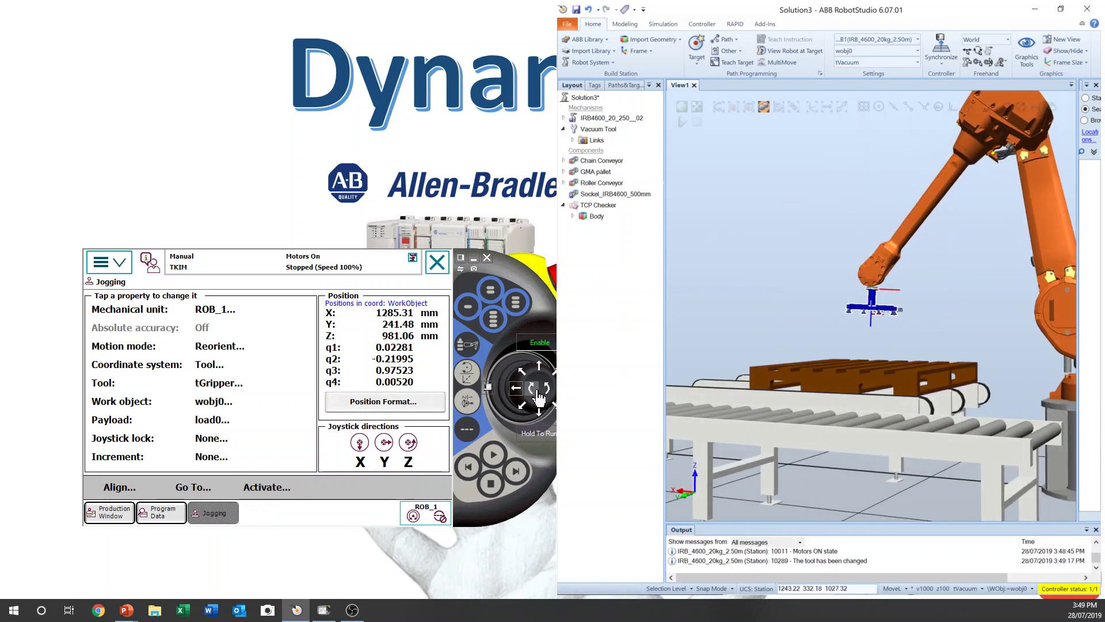
scroll(865, 316, "up", 5)
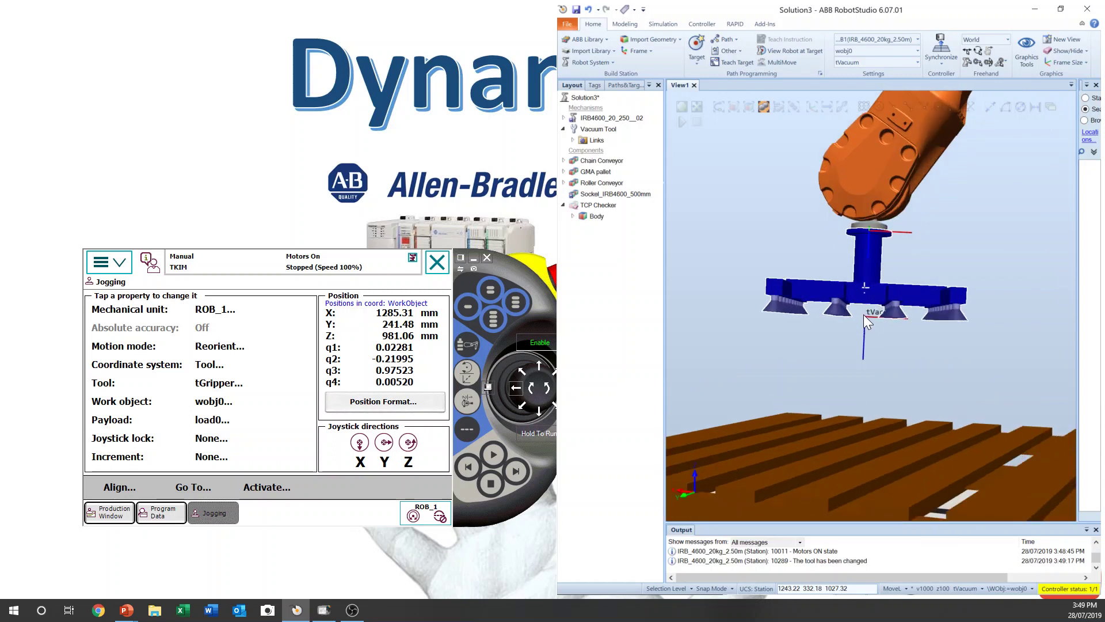
left_click(550, 395)
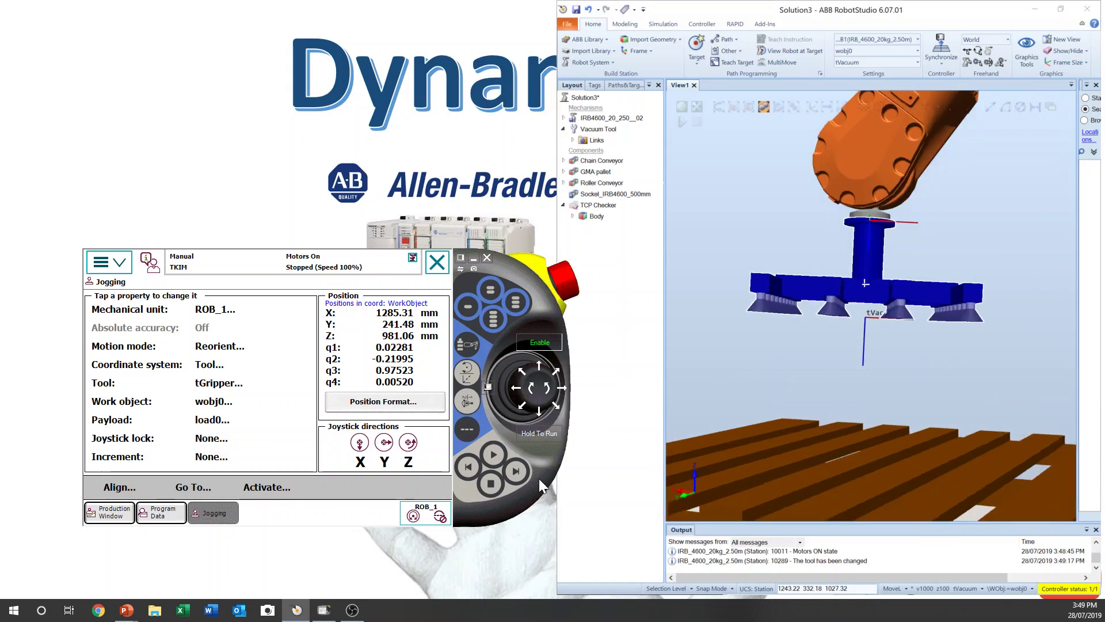
left_click_drag(569, 392, 568, 392)
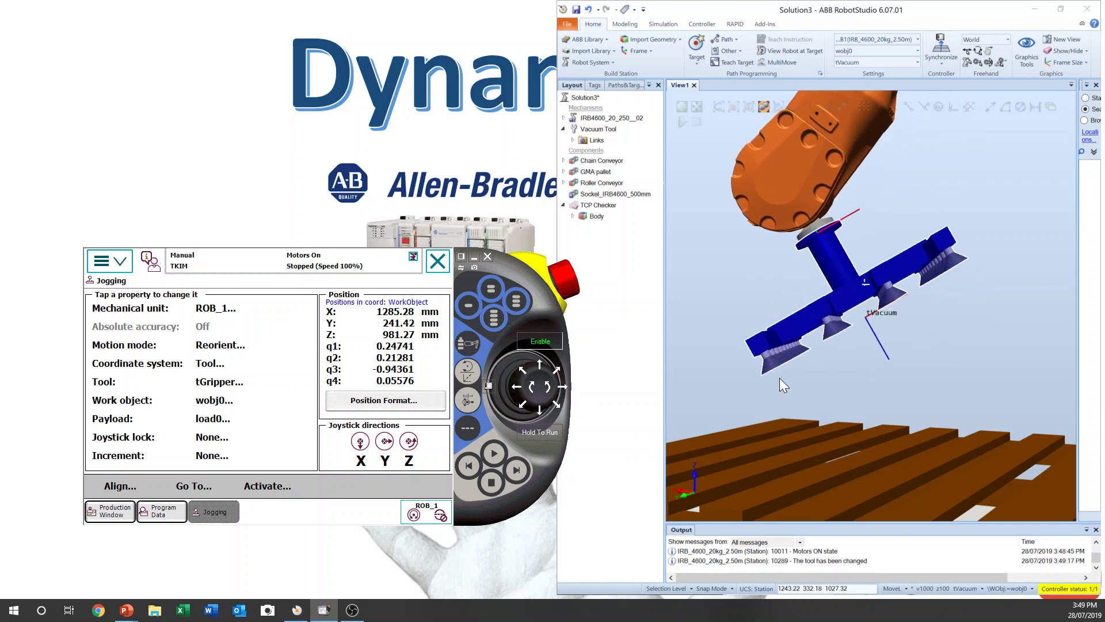
Step: Tilt the gripper back about tGripper's Y axis and rotate it both ways about the X axis
left_click(868, 321)
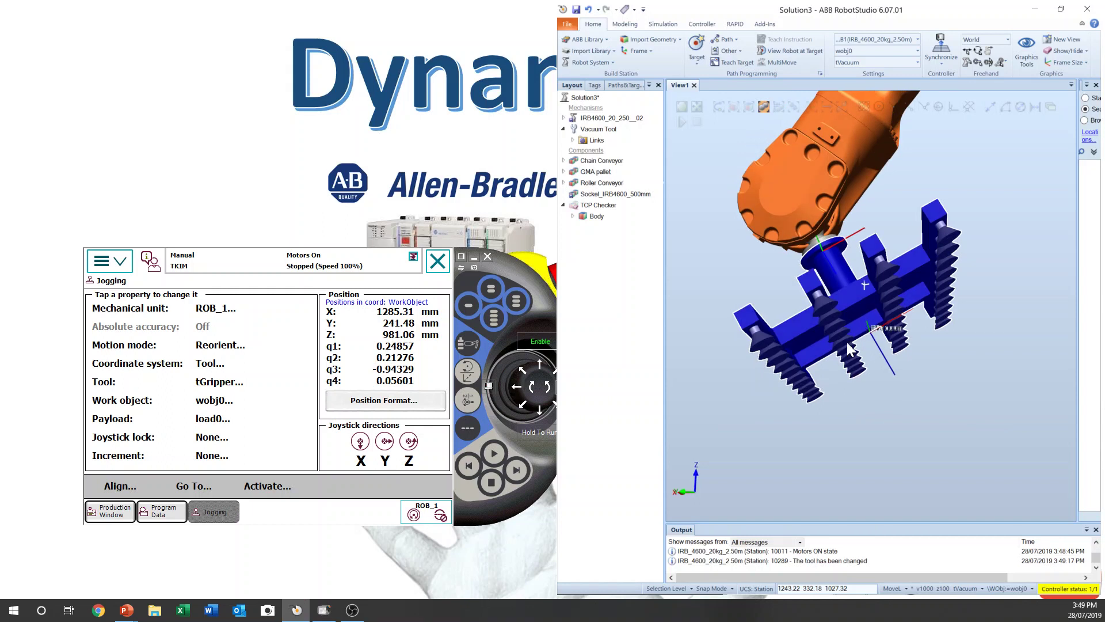
left_click(535, 482)
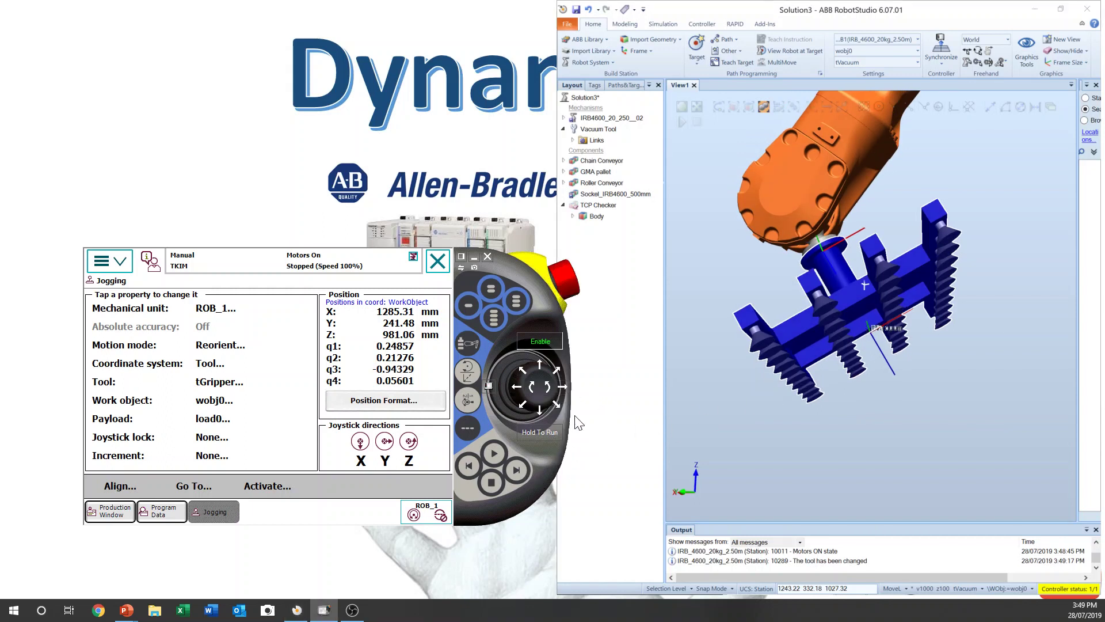
left_click_drag(565, 391, 520, 396)
left_click_drag(902, 342, 901, 333)
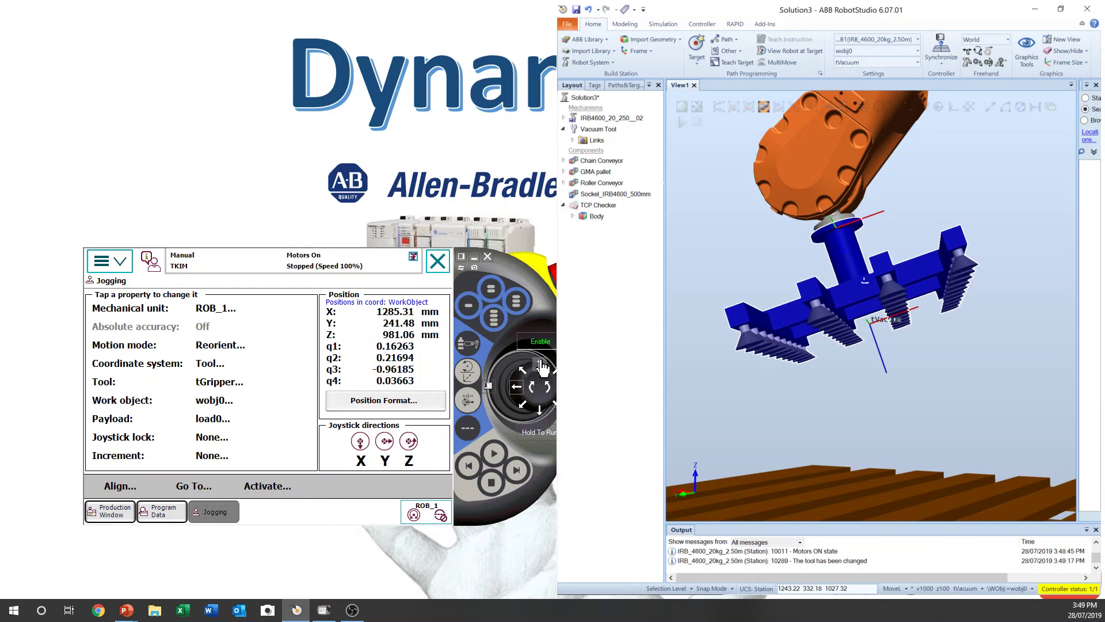
left_click_drag(541, 368, 543, 368)
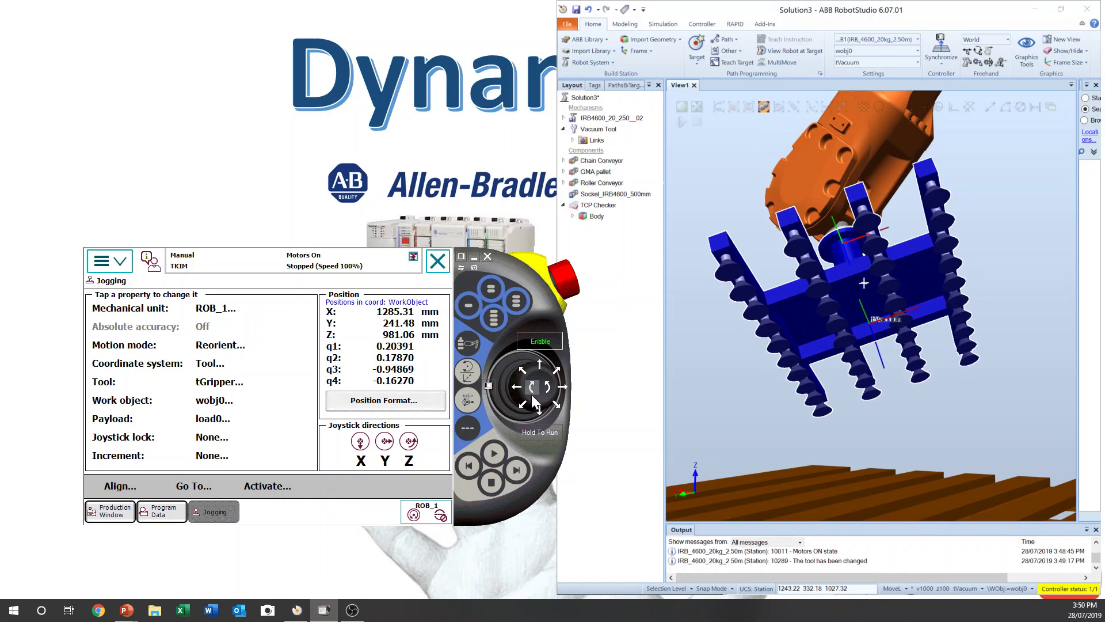
left_click_drag(540, 414, 539, 414)
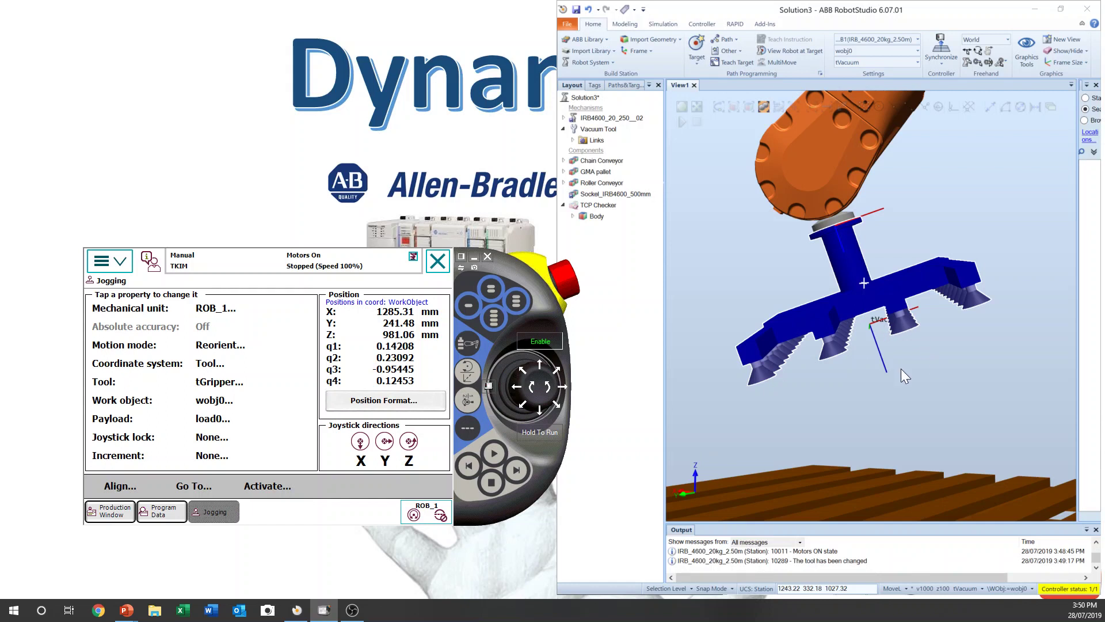
Step: Set the z translation of tGripper's tool frame to 0 in the program data and save the tool data
left_click_drag(900, 368, 685, 450)
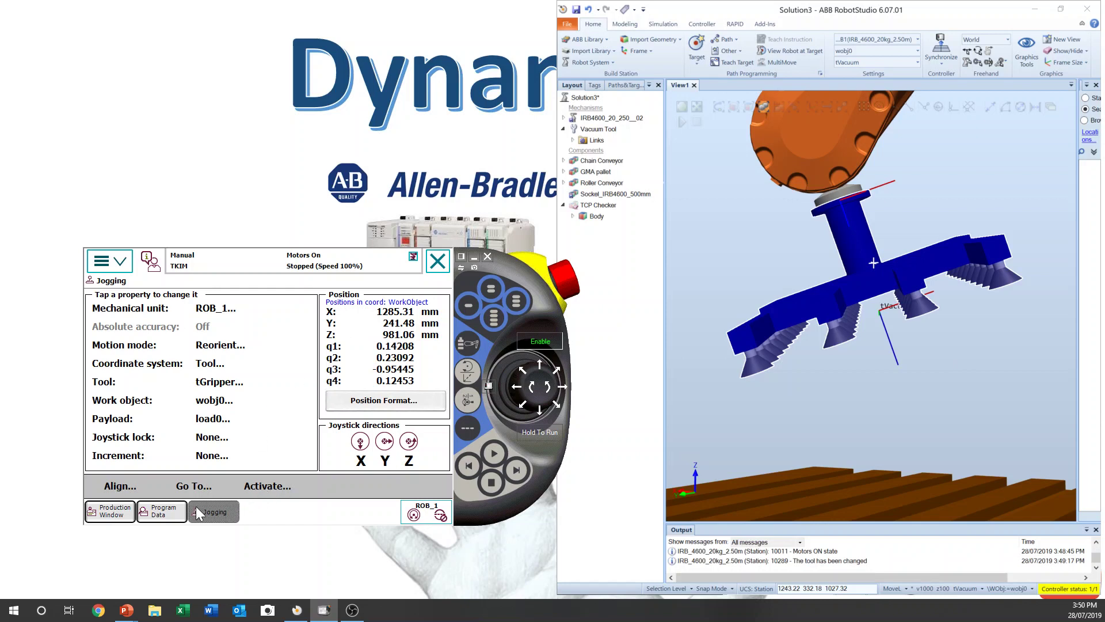
left_click(161, 513)
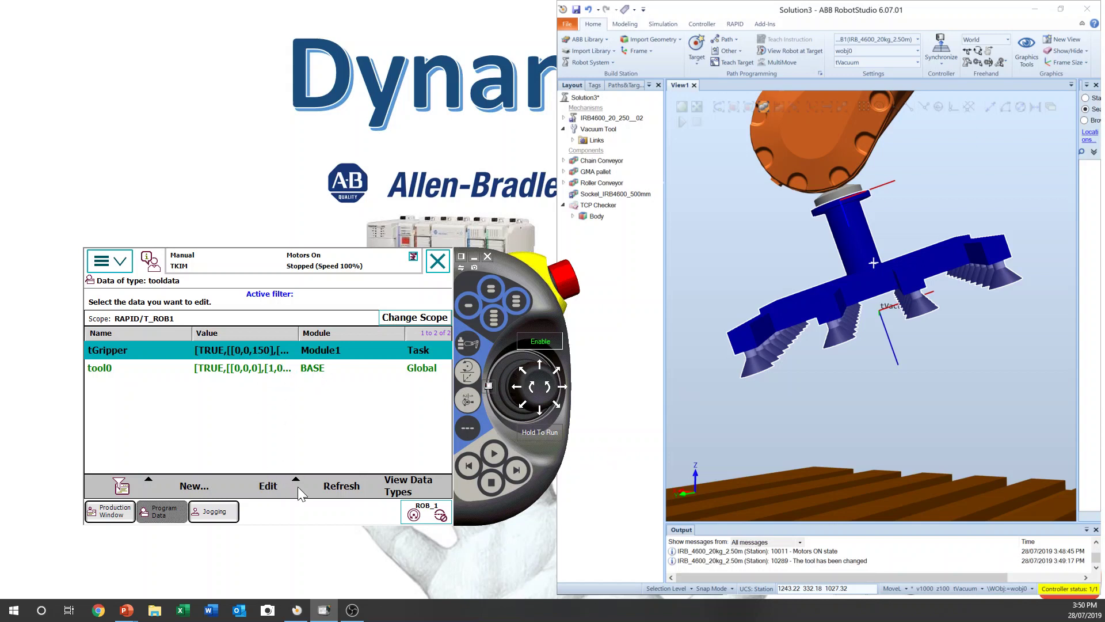
left_click(284, 350)
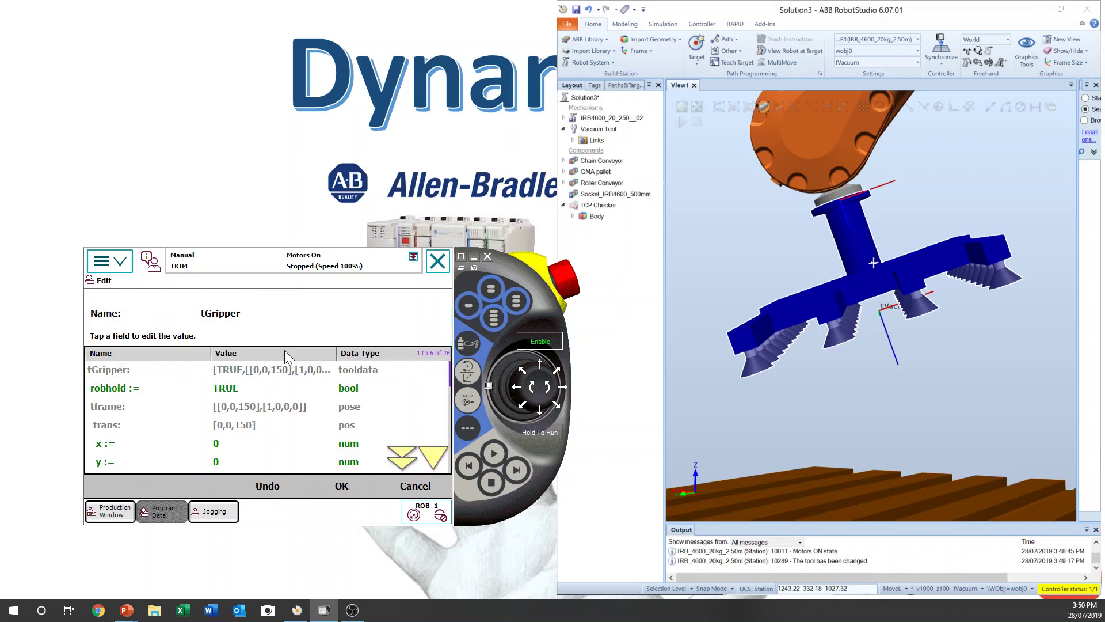
left_click(431, 461)
left_click(431, 460)
left_click(278, 445)
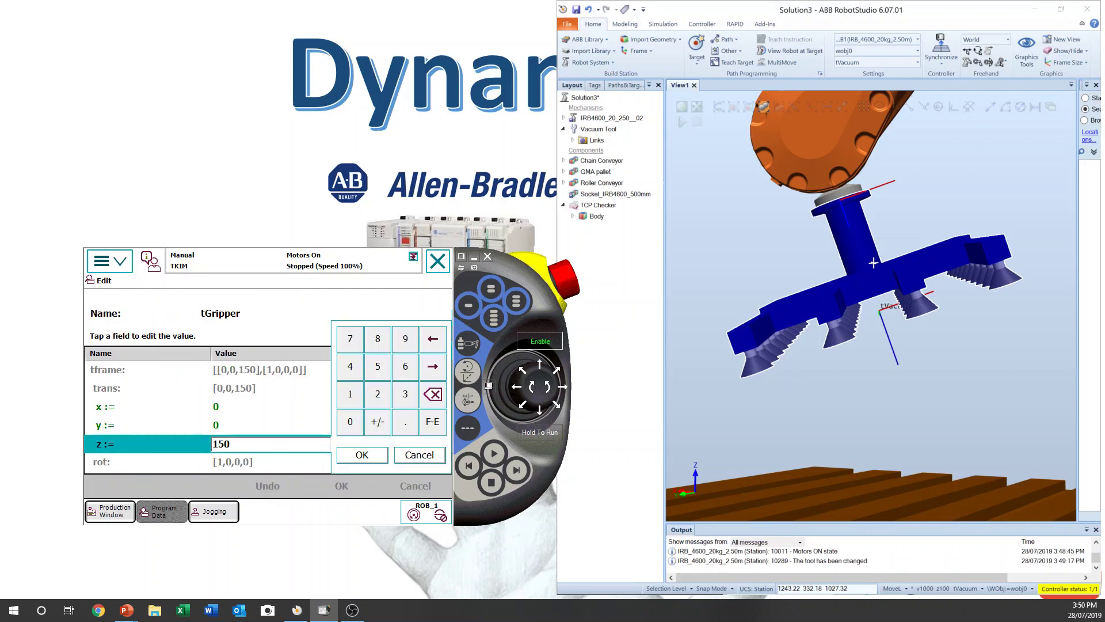
left_click(352, 424)
left_click(363, 456)
left_click(365, 485)
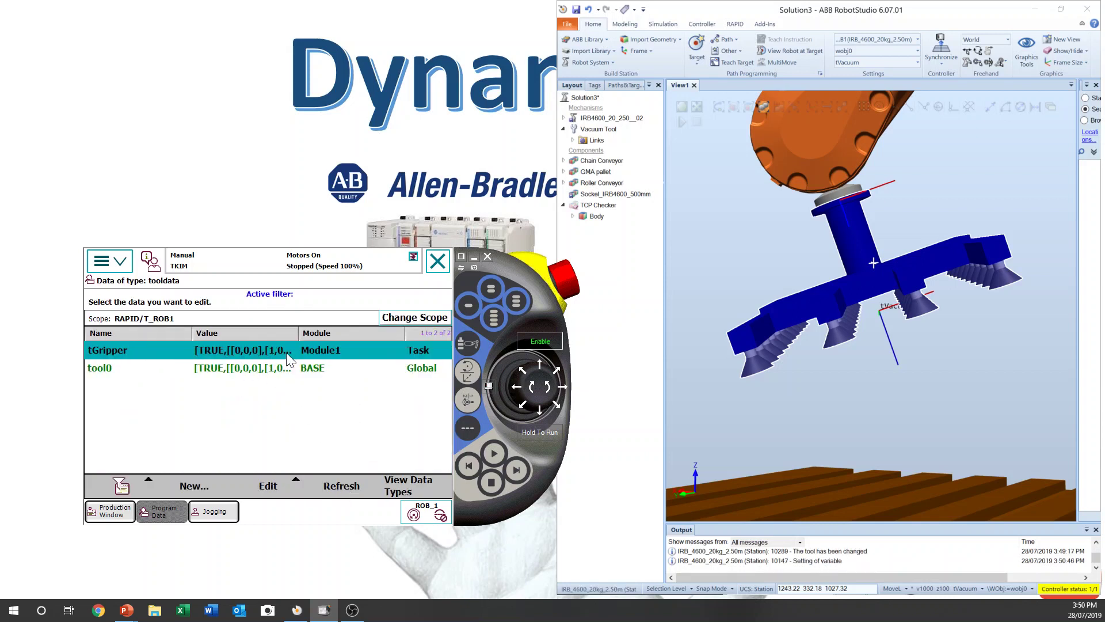
Step: Make the TCP Checker cone visible in the station beside the robot
left_click_drag(828, 413, 1000, 405)
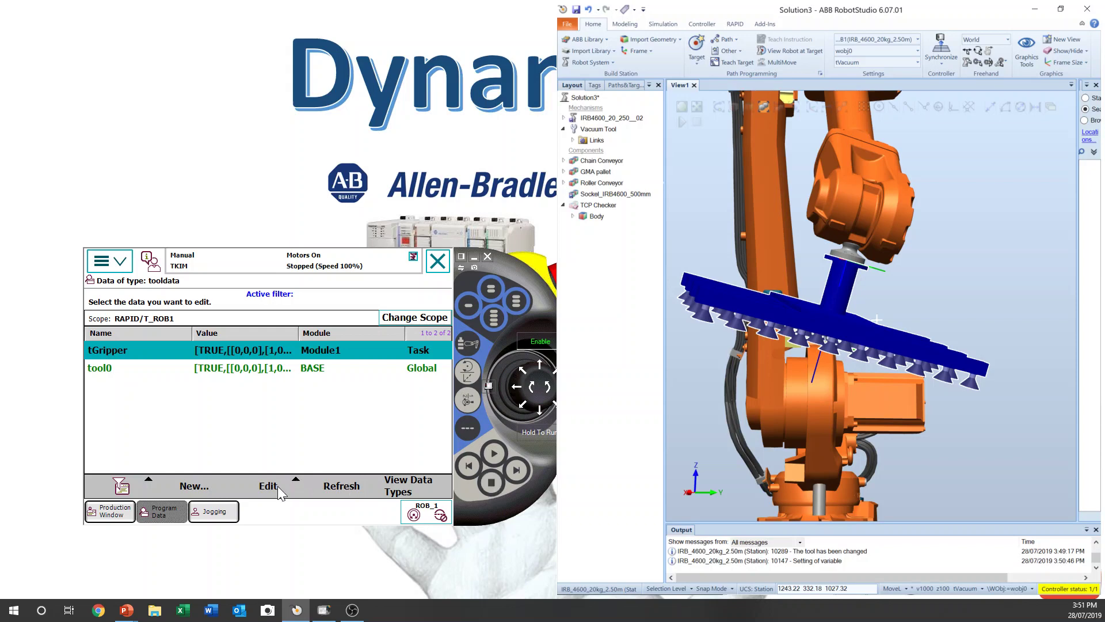
left_click_drag(514, 270, 509, 254)
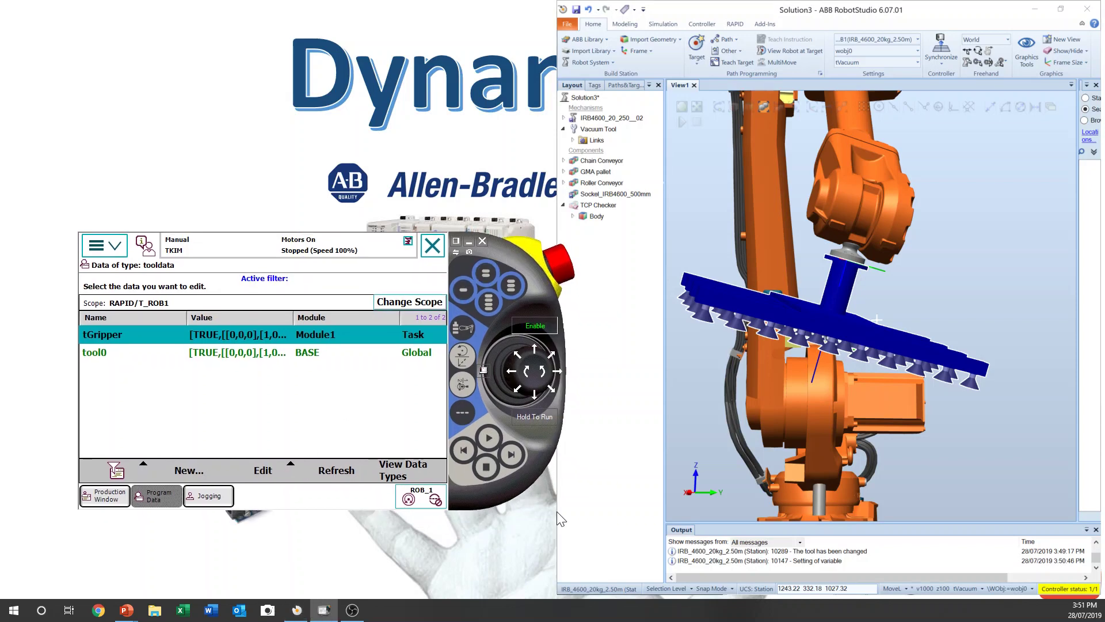
scroll(967, 397, "down", 5)
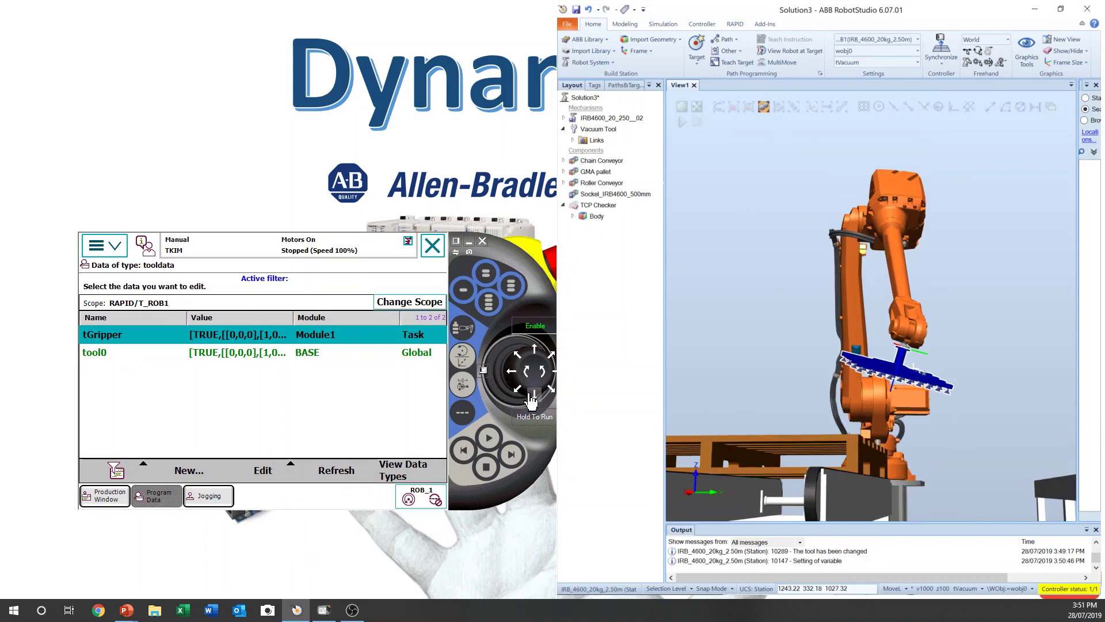
right_click(602, 208)
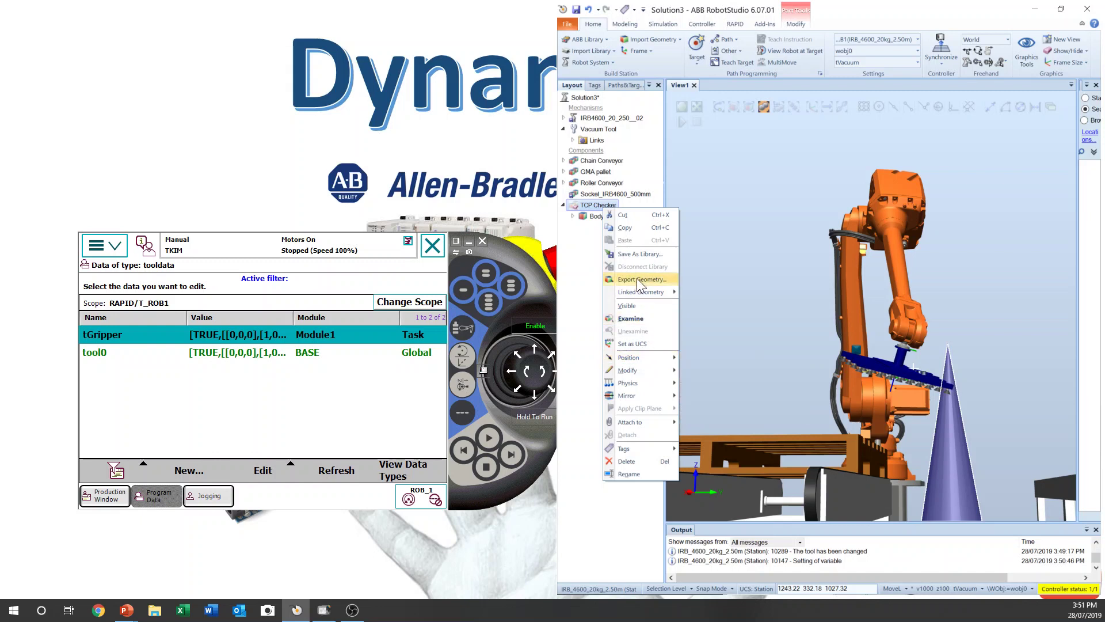
left_click(649, 311)
left_click_drag(992, 403, 972, 397)
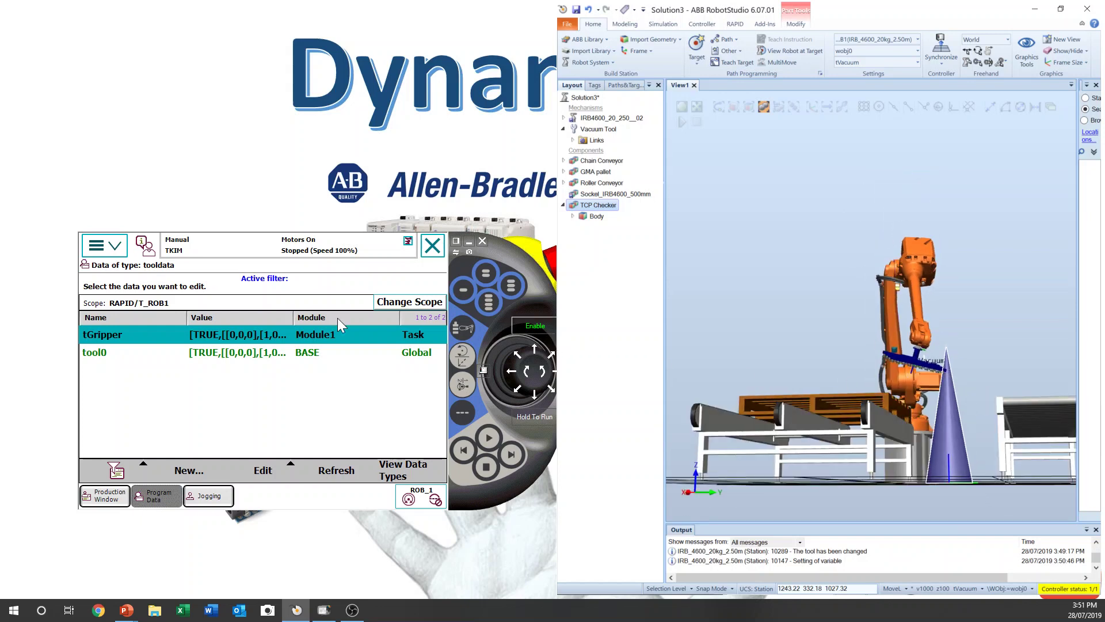
Step: Check tGripper's tool data values, leave them as they are, and open its tool frame definition
left_click(234, 339)
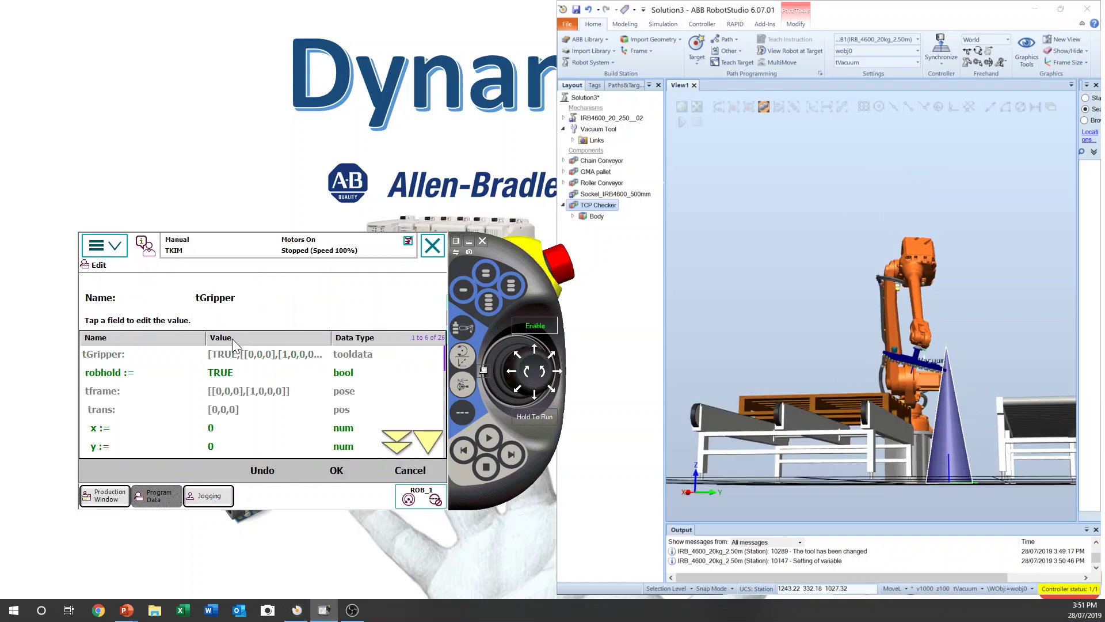
left_click(419, 459)
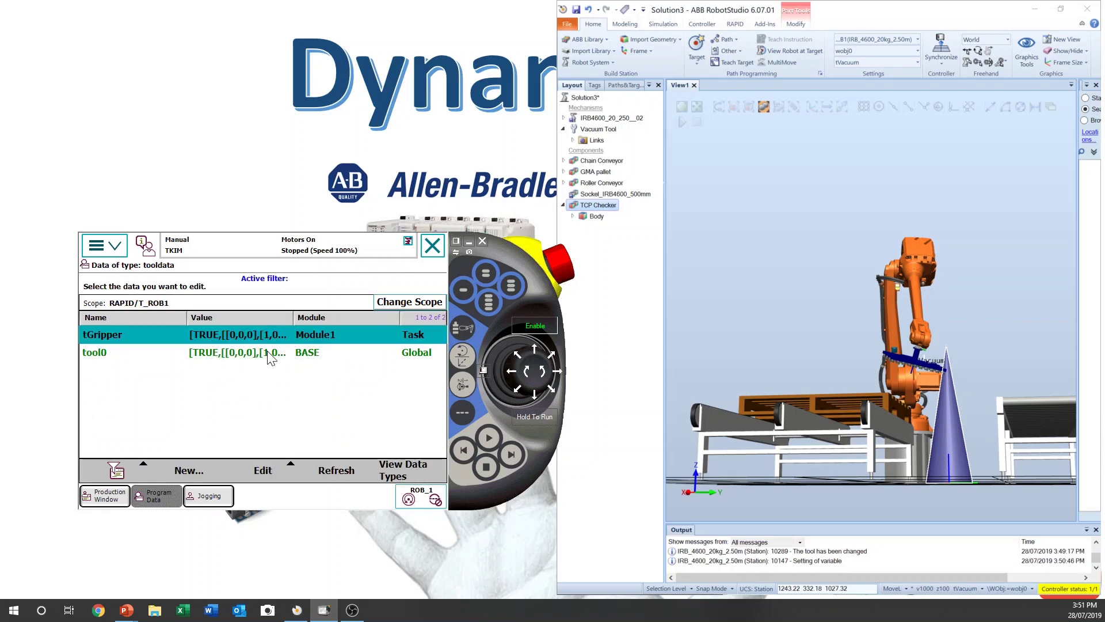
left_click(269, 475)
left_click(267, 451)
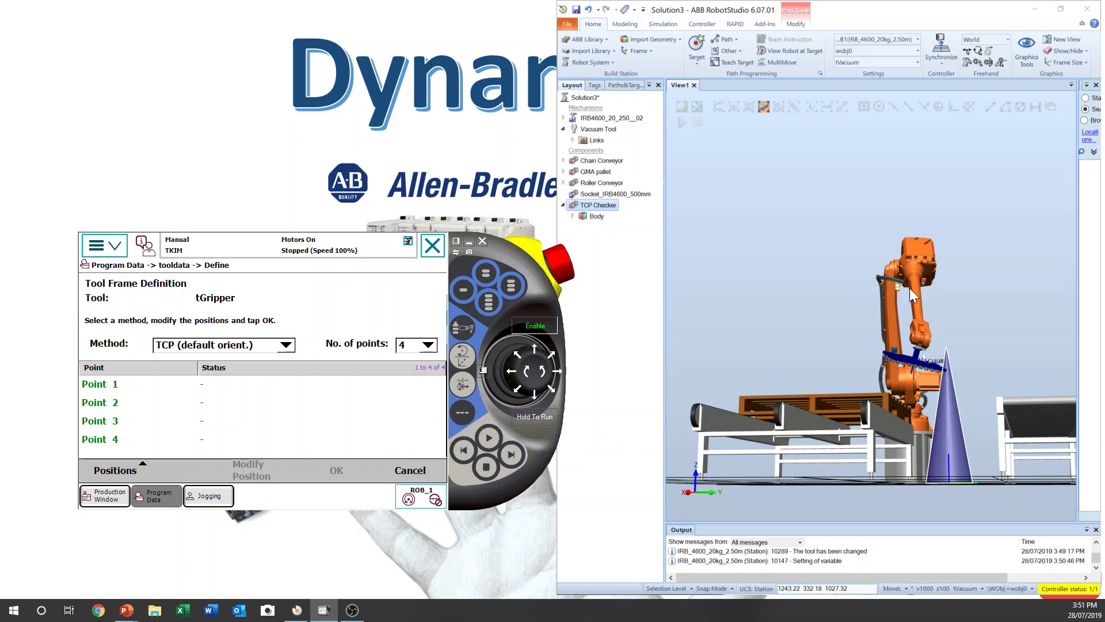
Step: Switch to linear jogging and move the vacuum gripper sideways towards the TCP Checker cone
scroll(949, 340, "up", 6)
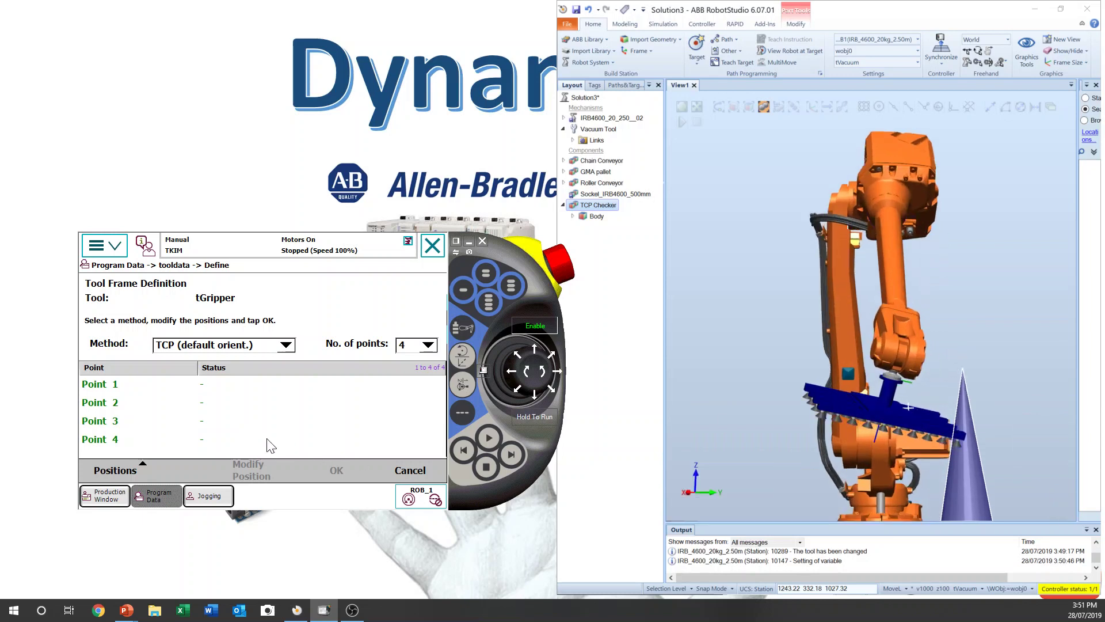
left_click(464, 359)
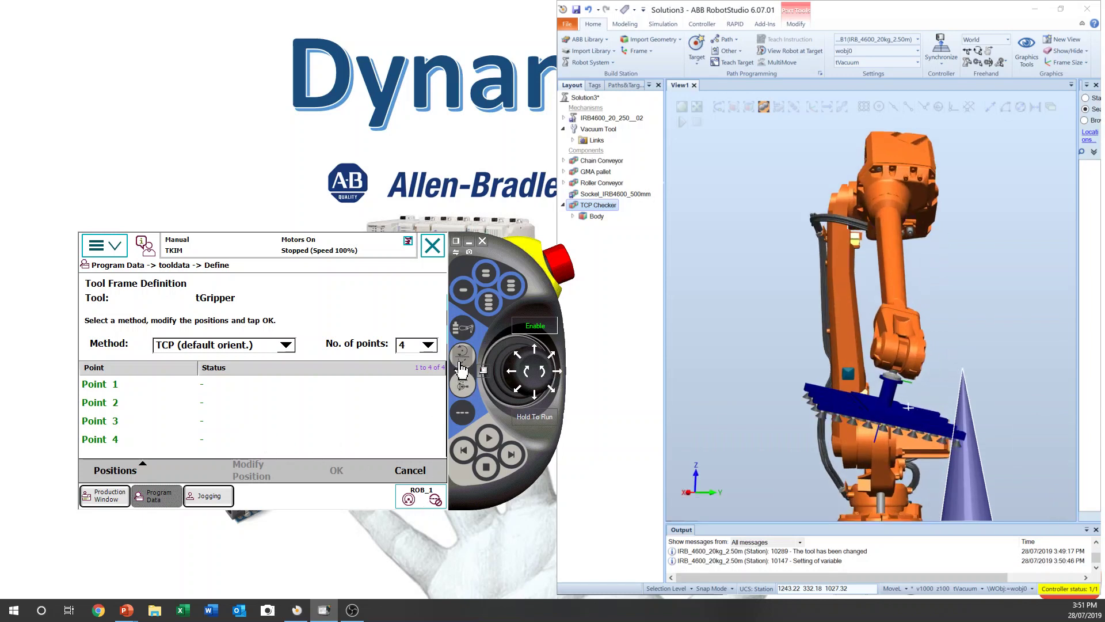
left_click(558, 372)
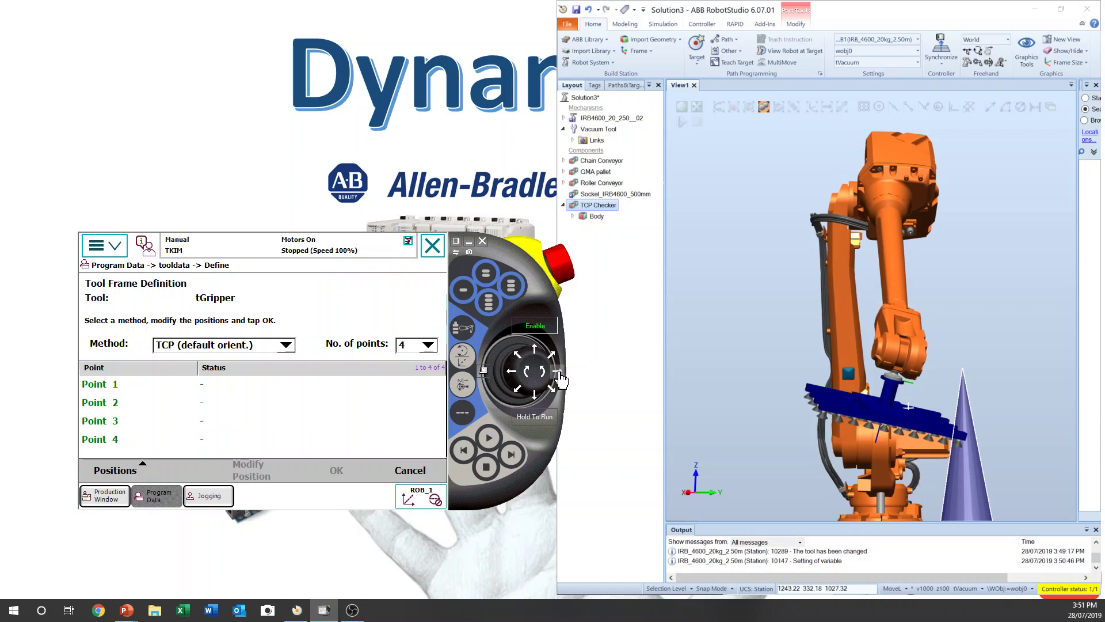
left_click(559, 372)
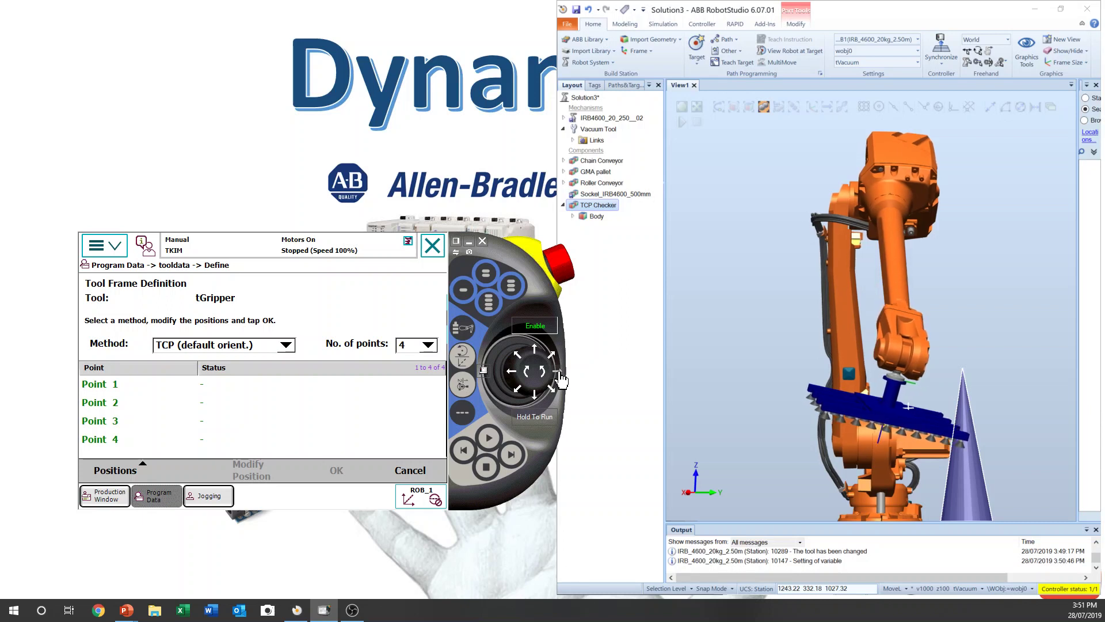
left_click(558, 372)
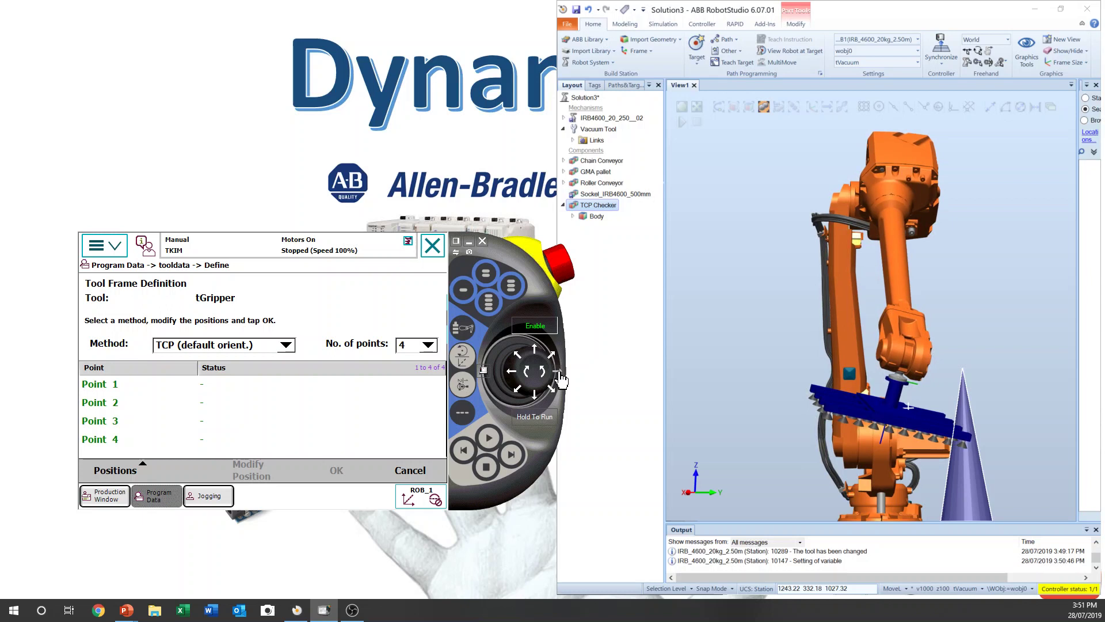
left_click_drag(558, 373, 559, 372)
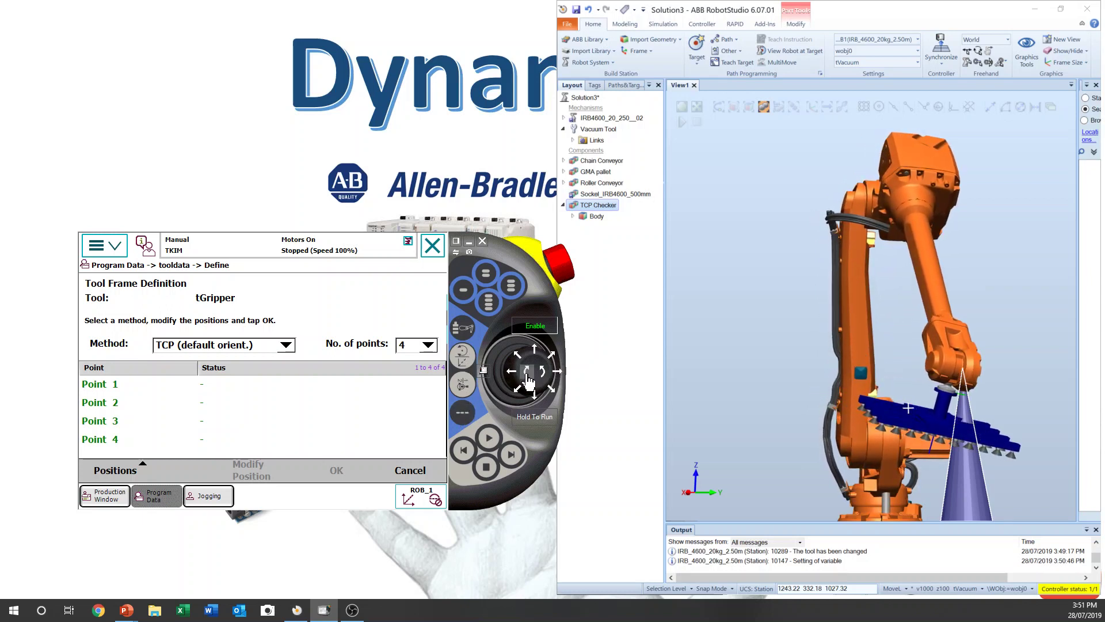
left_click_drag(542, 378, 543, 378)
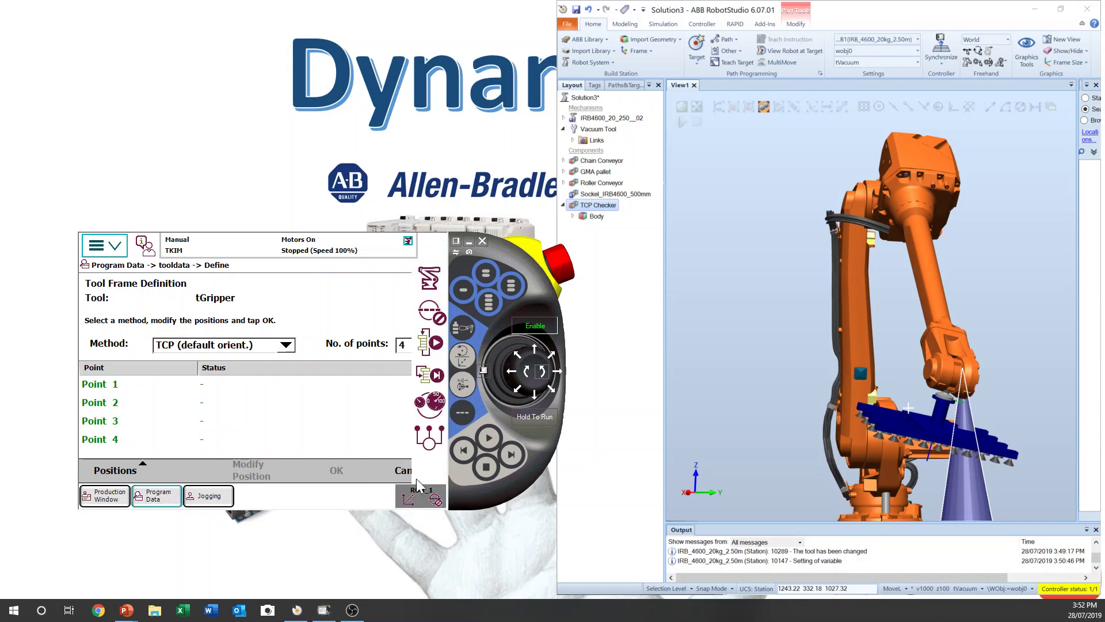
Step: Set the jogging coordinate system to Base and jog the gripper up and across, clear of the cone's tip
left_click(413, 498)
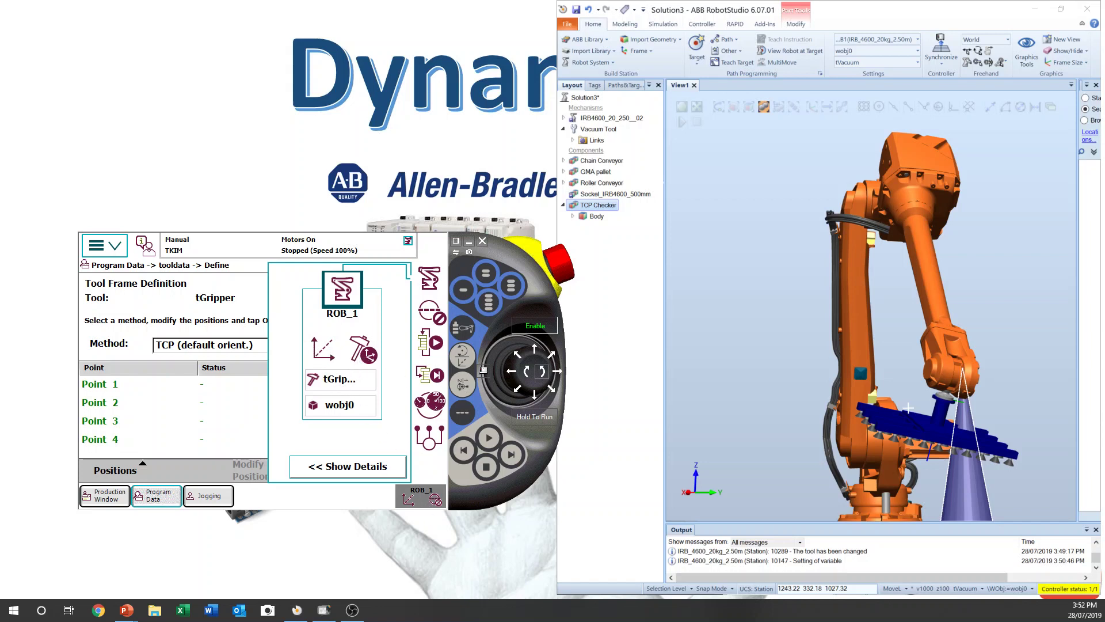
left_click(362, 354)
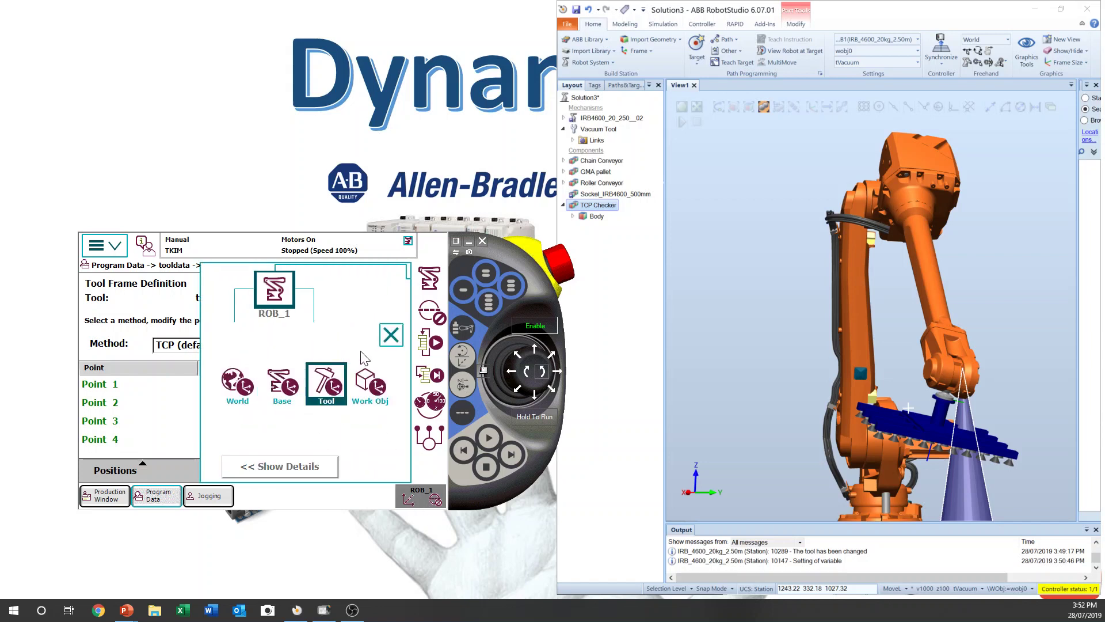
left_click(281, 386)
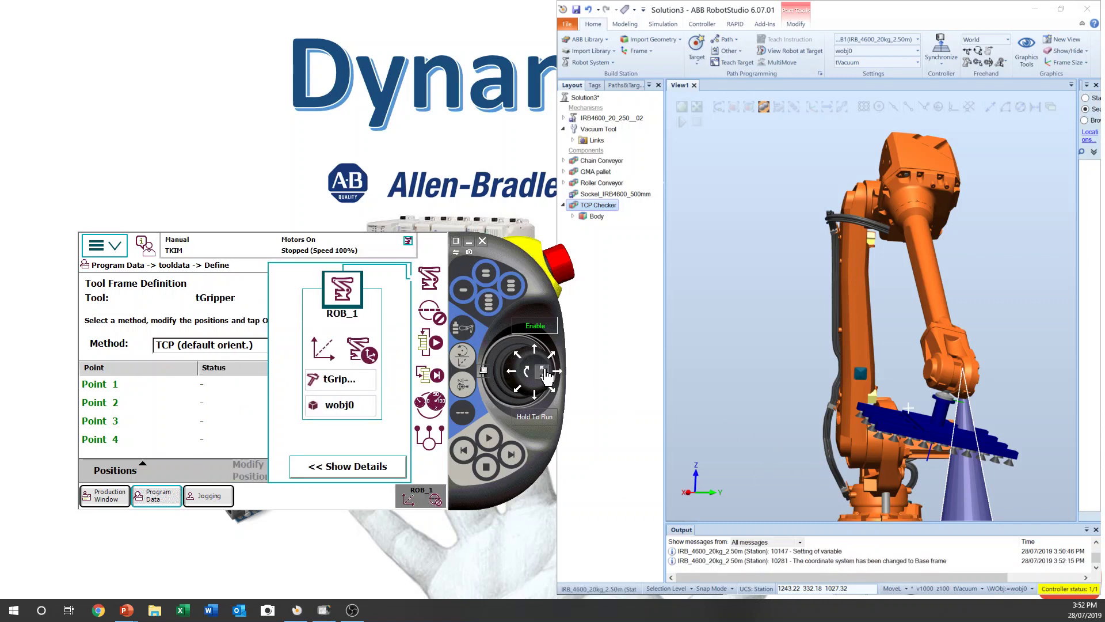
left_click_drag(546, 377, 551, 375)
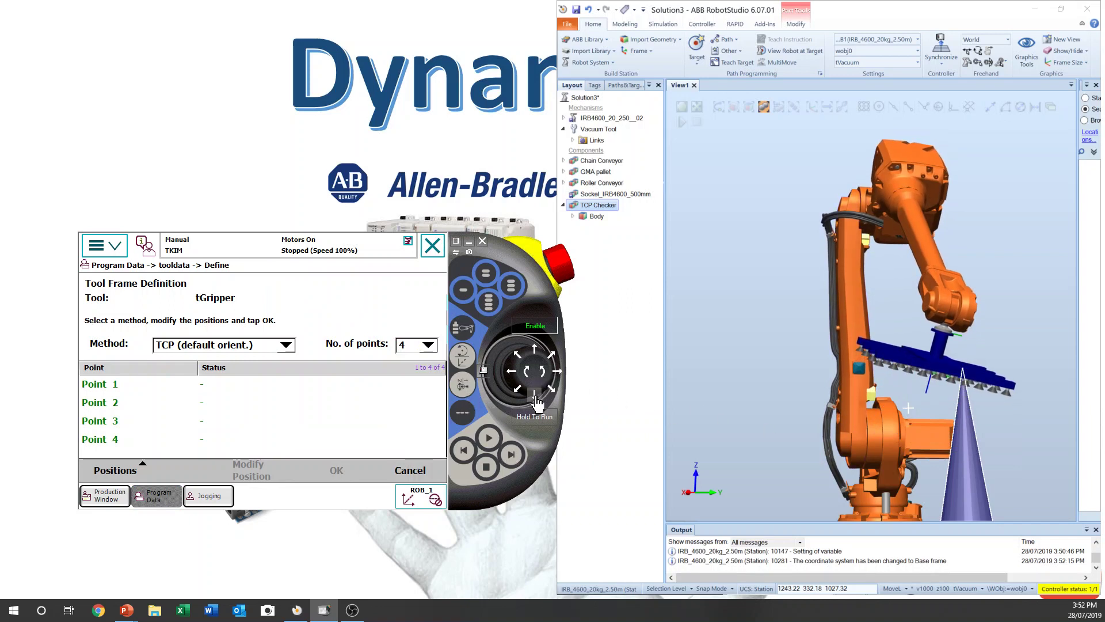
left_click_drag(536, 403, 562, 377)
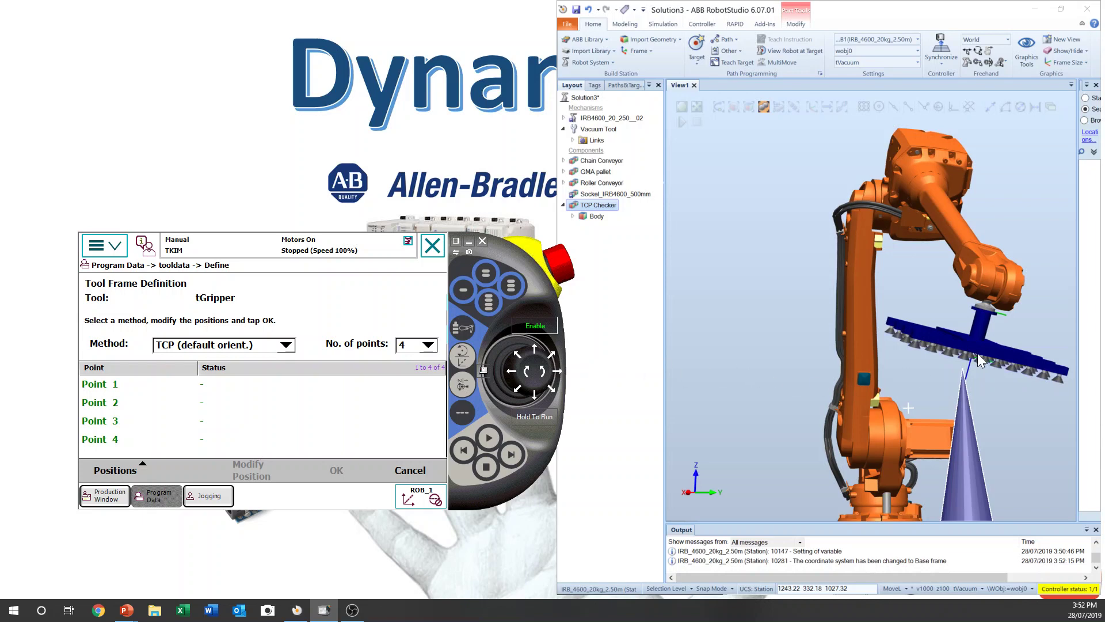
Step: Jog the gripper linearly in the base frame until it is roughly above the TCP Checker's tip
left_click_drag(977, 353, 999, 365)
scroll(1008, 376, "up", 3)
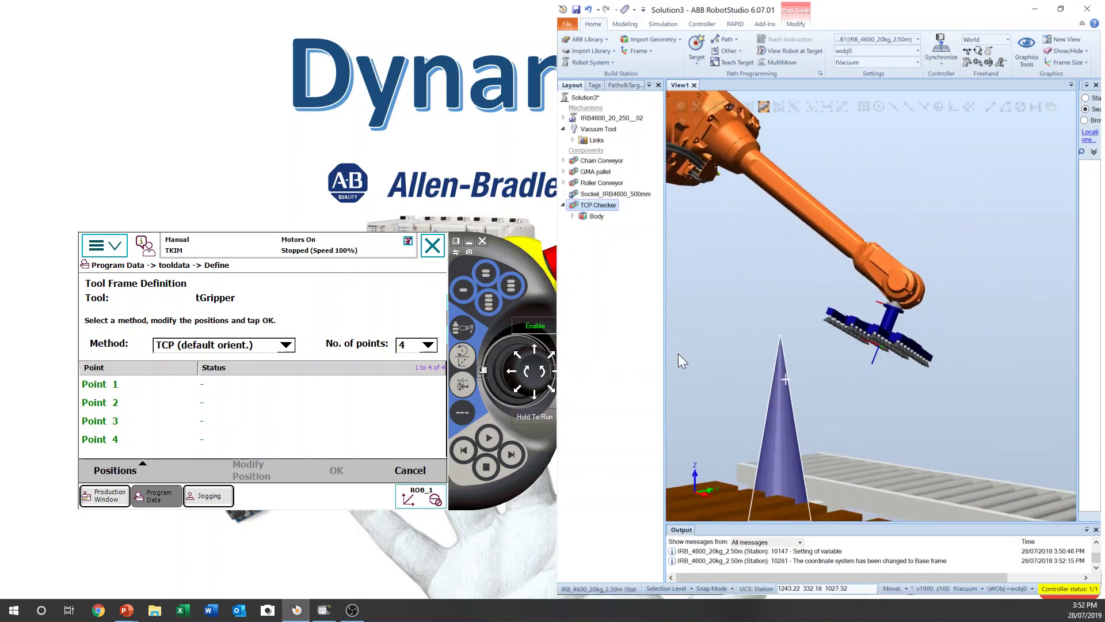
left_click(535, 362)
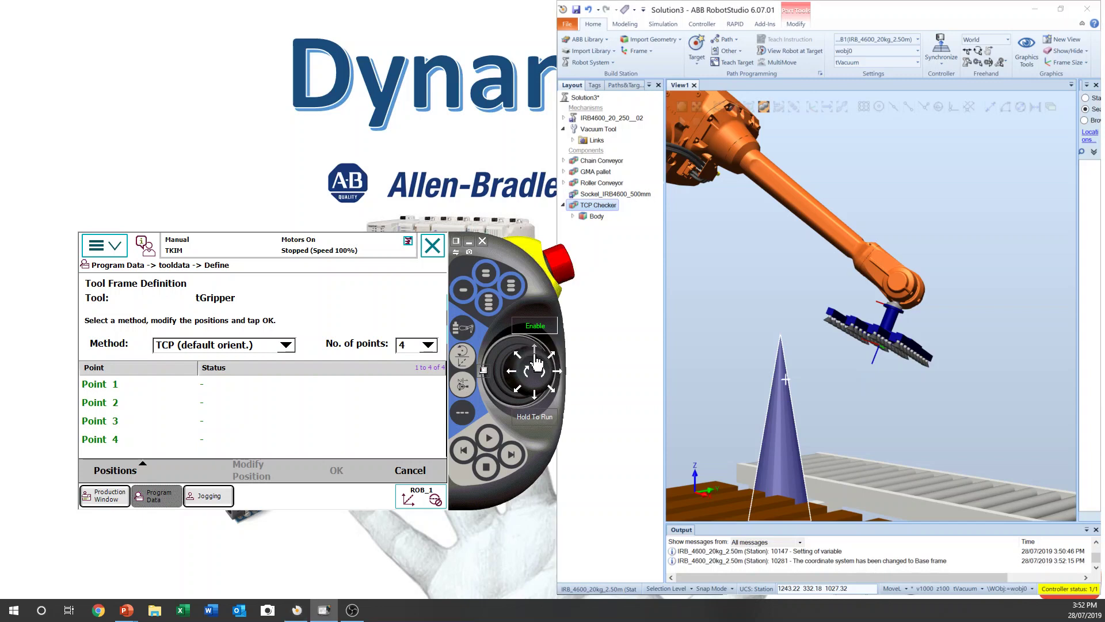
left_click_drag(535, 362, 535, 361)
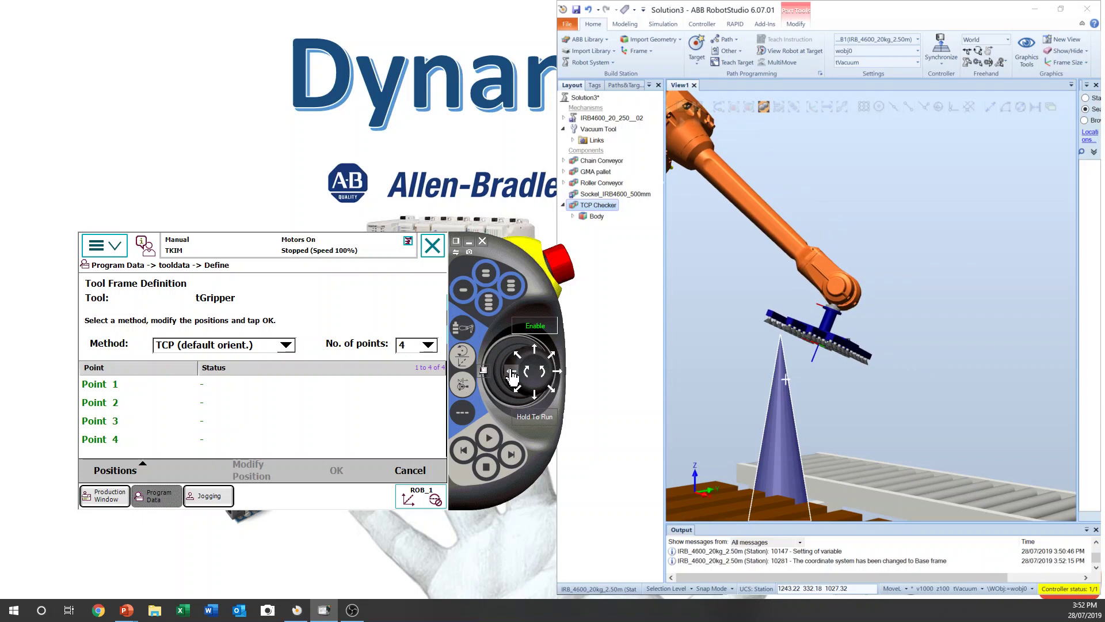
left_click_drag(541, 376, 534, 356)
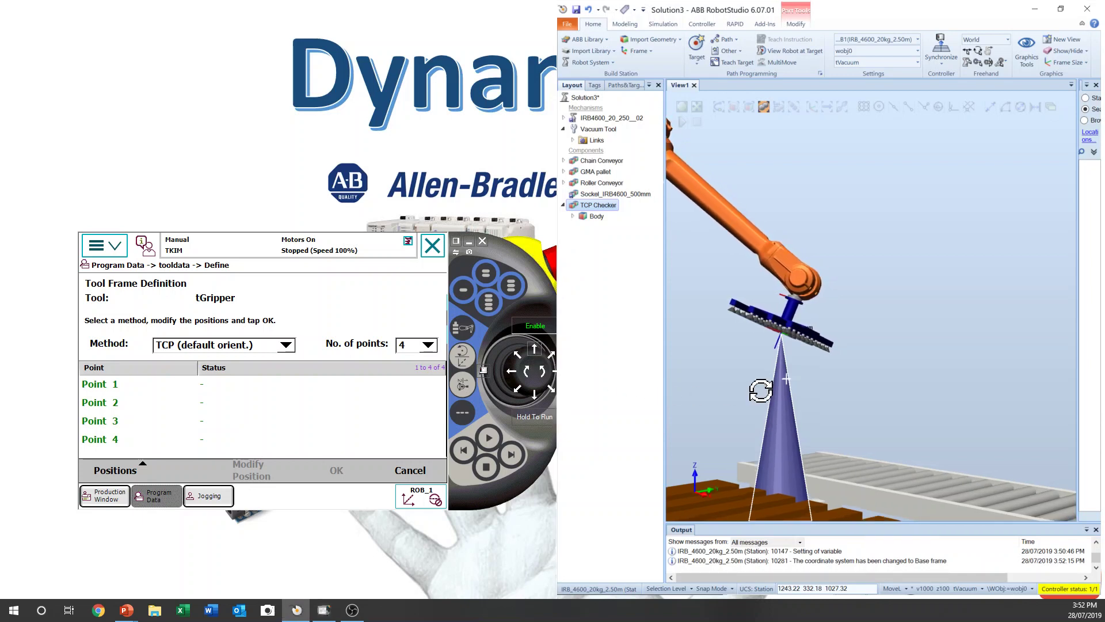
Step: Fine-jog the gripper's TCP onto the TCP Checker's tip and record the position as Point 1
mouse_move(753, 382)
left_mouse_down()
mouse_move(776, 382)
mouse_move(767, 377)
left_mouse_up()
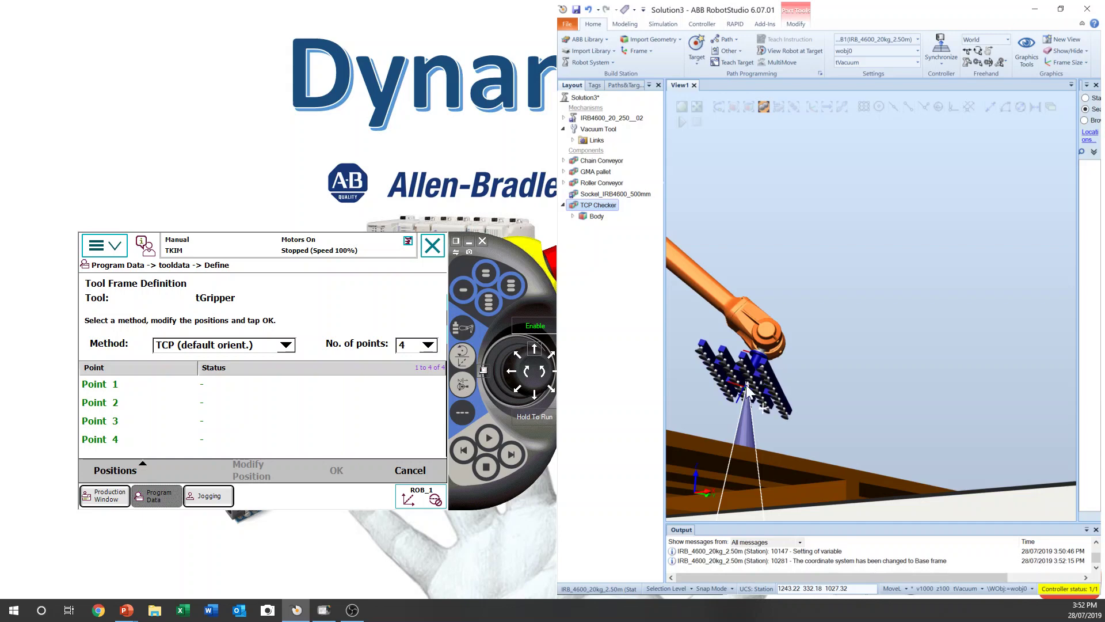
scroll(747, 391, "up", 8)
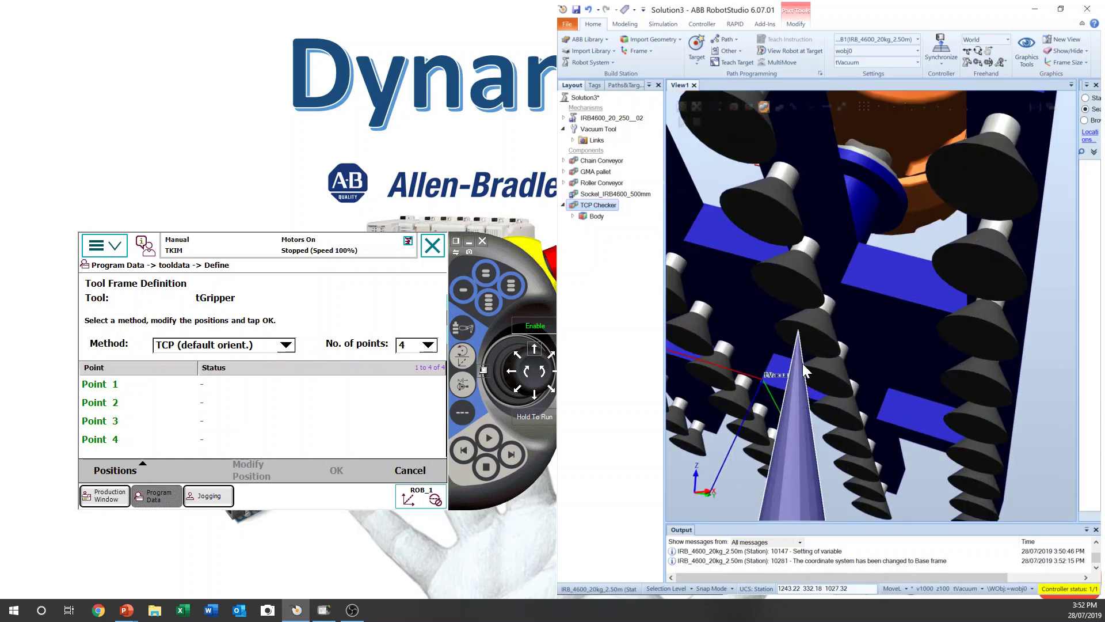
left_click_drag(523, 446, 504, 403)
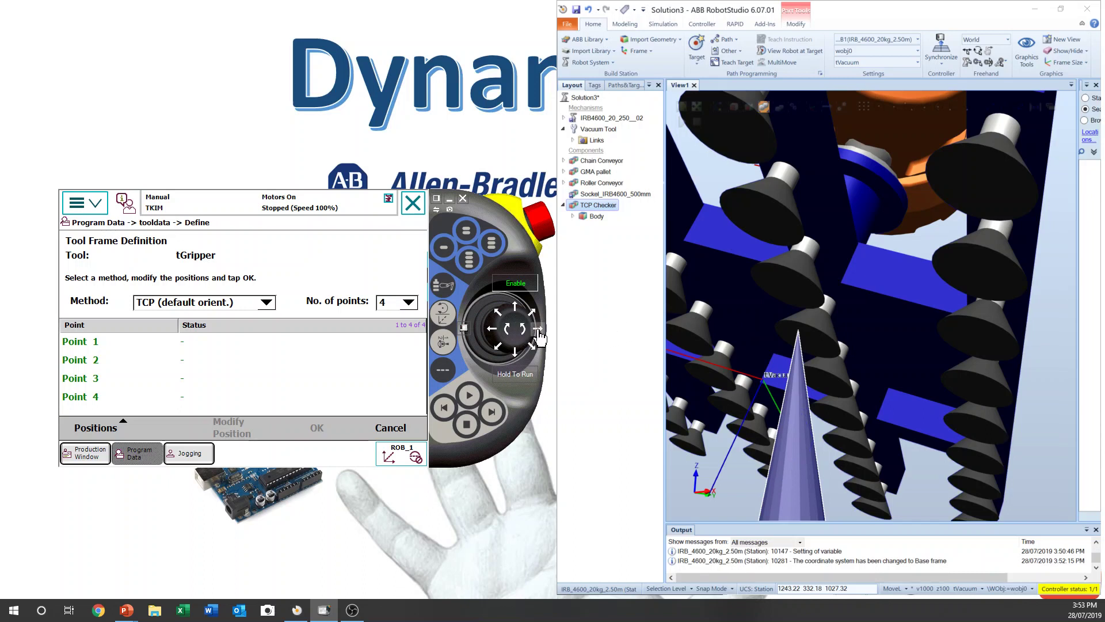
left_click_drag(538, 336, 512, 357)
left_click_drag(797, 359, 767, 363)
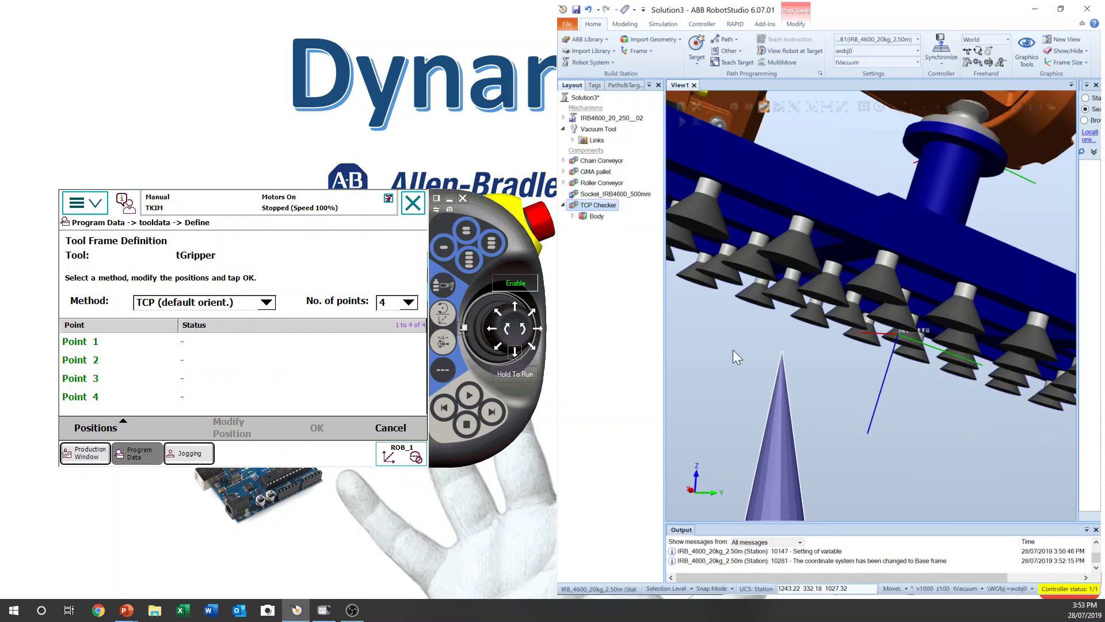
mouse_move(498, 333)
left_mouse_down()
mouse_move(520, 332)
mouse_move(507, 333)
left_mouse_up()
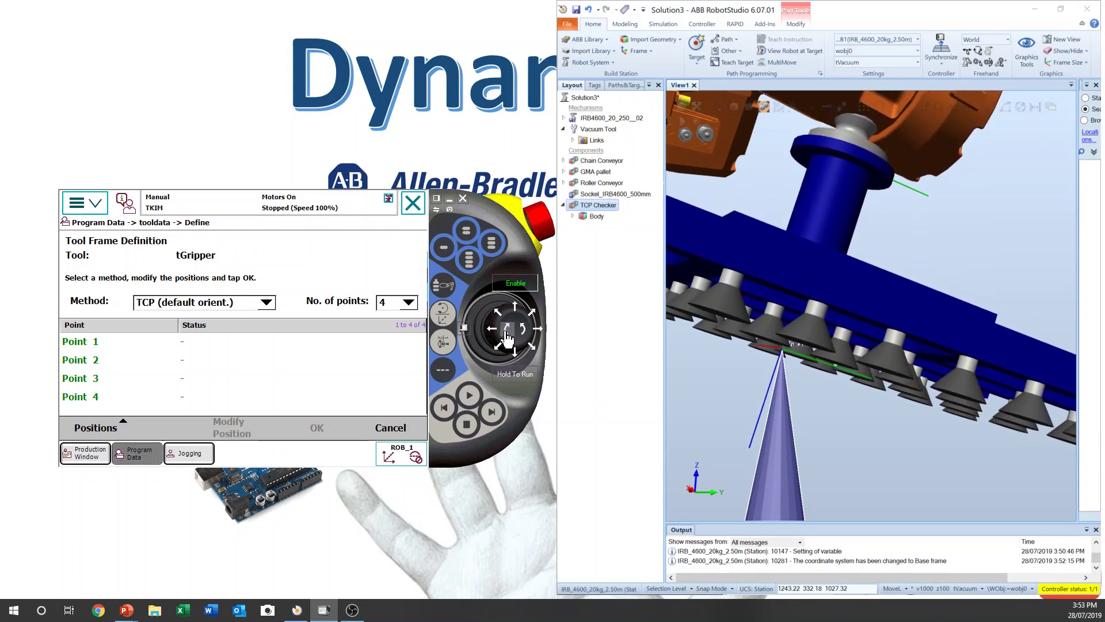
left_click(83, 341)
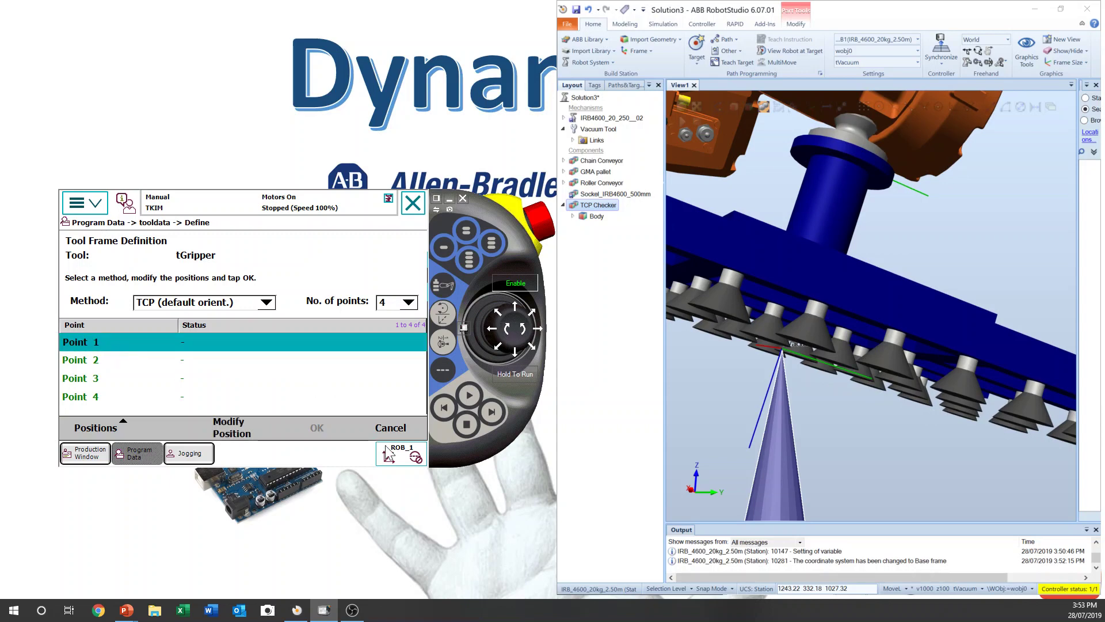
left_click(258, 438)
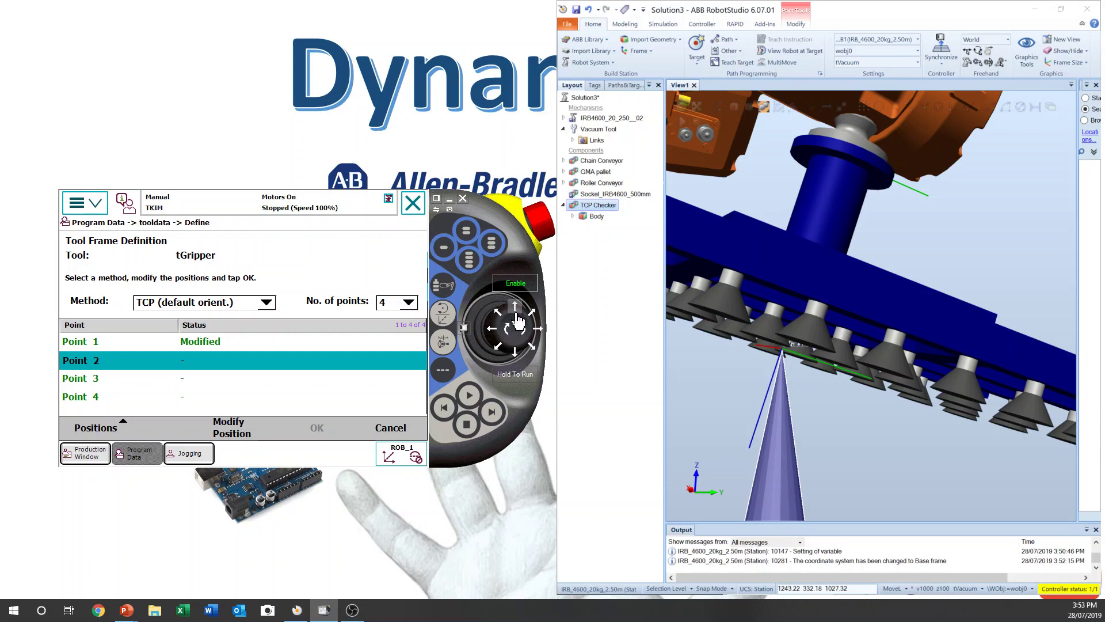
Step: Raise the vacuum gripper clear of the TCP Checker's tip and reorient it to a different tilt for Point 2
left_click_drag(522, 334, 578, 327)
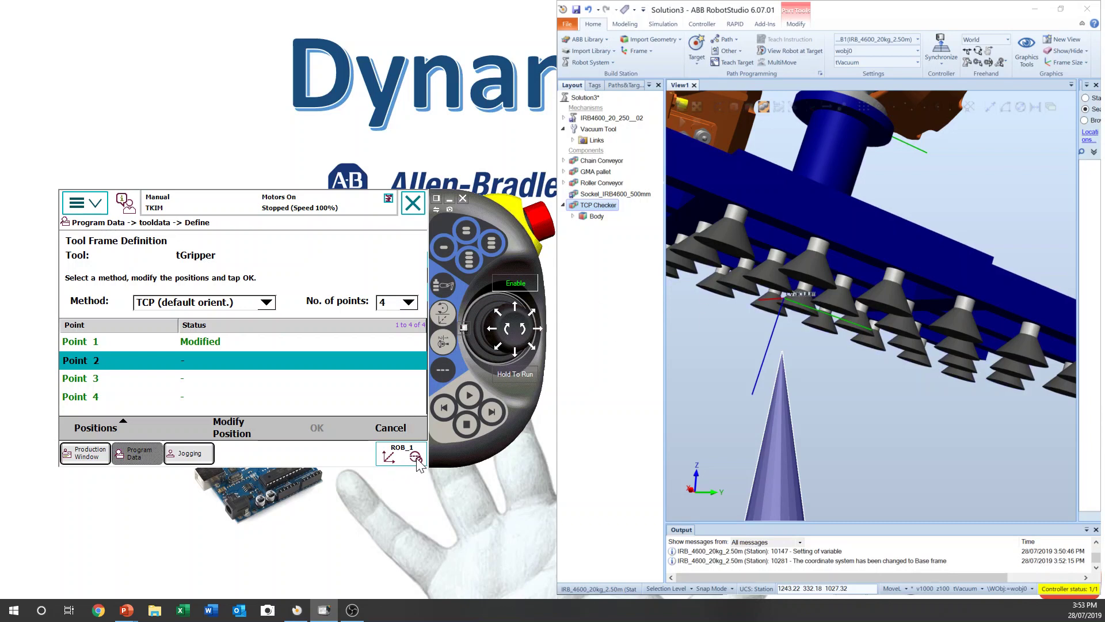
left_click(444, 312)
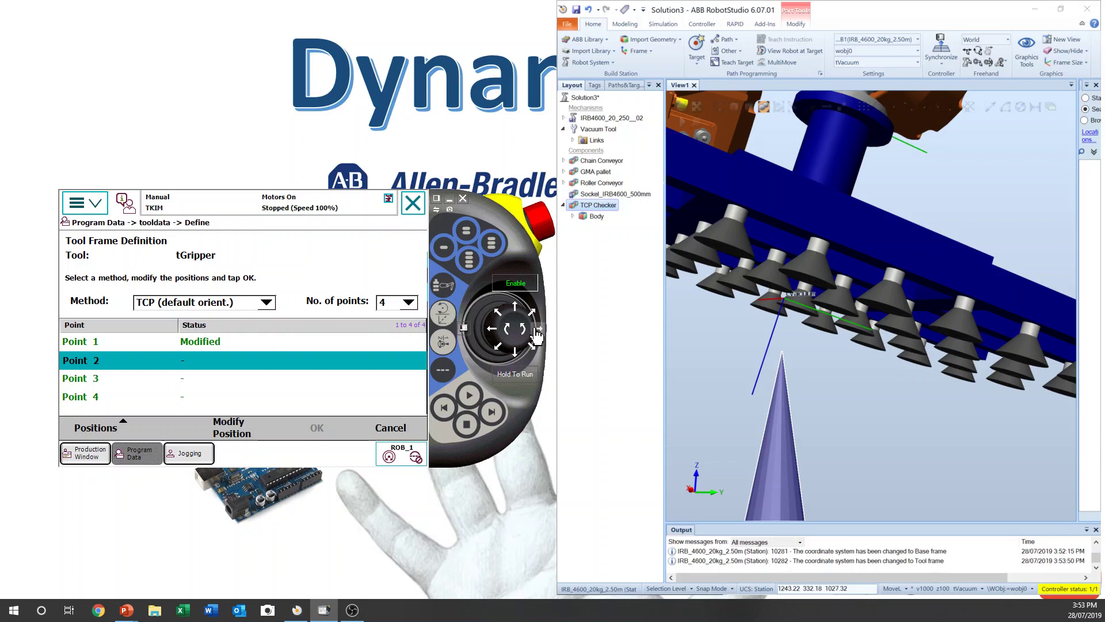
left_click_drag(519, 331, 493, 336)
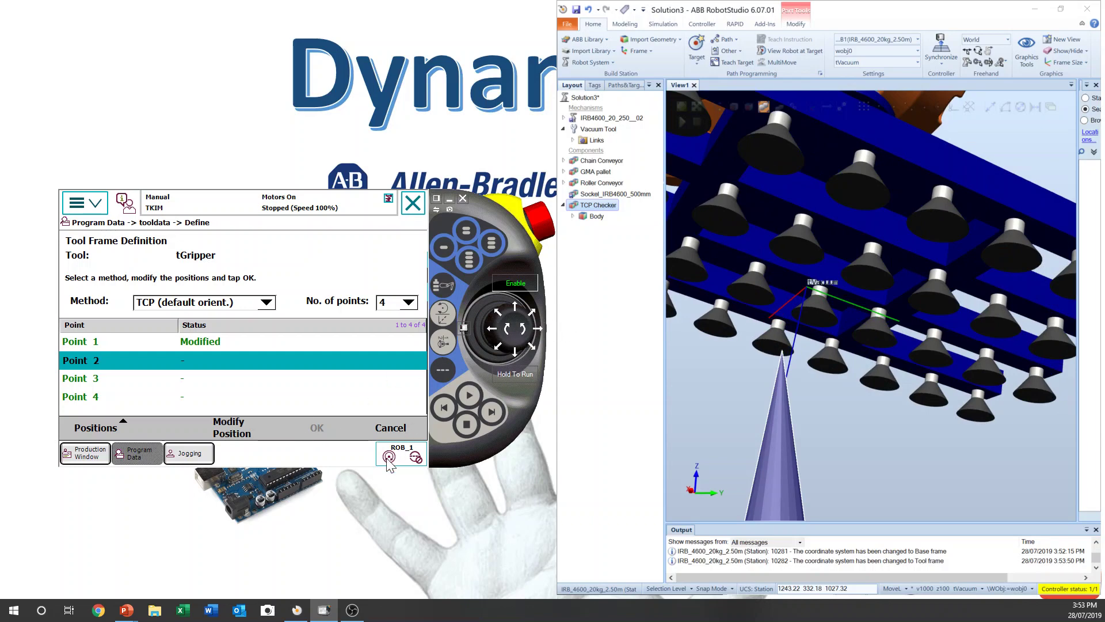
Step: Return to linear jogging and bring the reoriented gripper's TCP close to the TCP Checker's tip
left_click(440, 322)
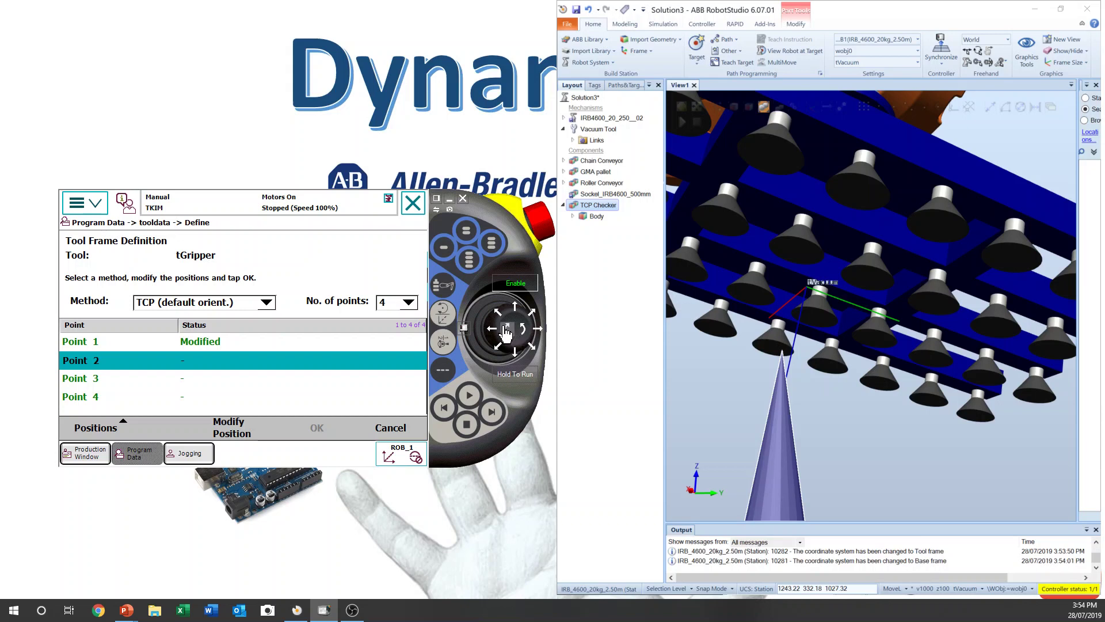
left_click_drag(506, 337, 491, 340)
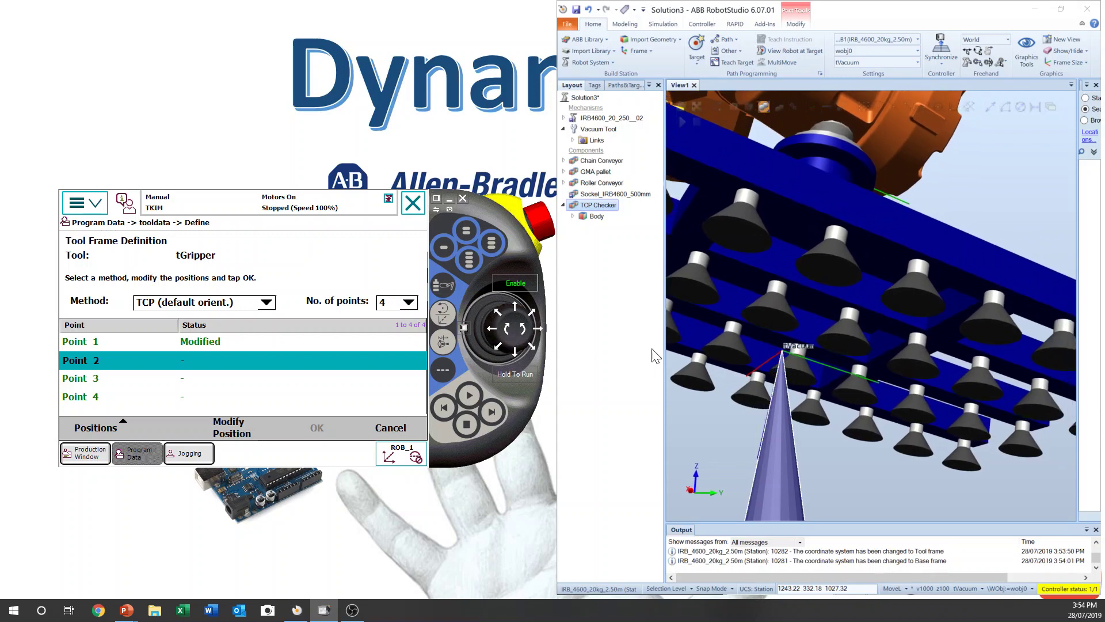
left_click_drag(655, 355, 772, 348)
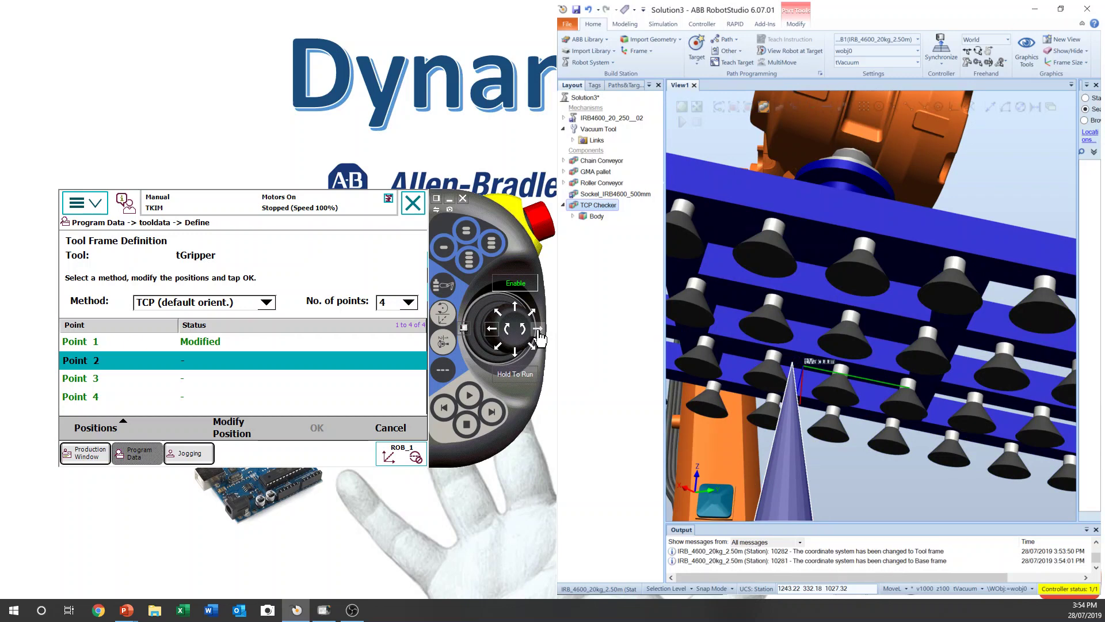
mouse_move(517, 357)
left_mouse_down()
mouse_move(537, 340)
mouse_move(512, 341)
left_mouse_up()
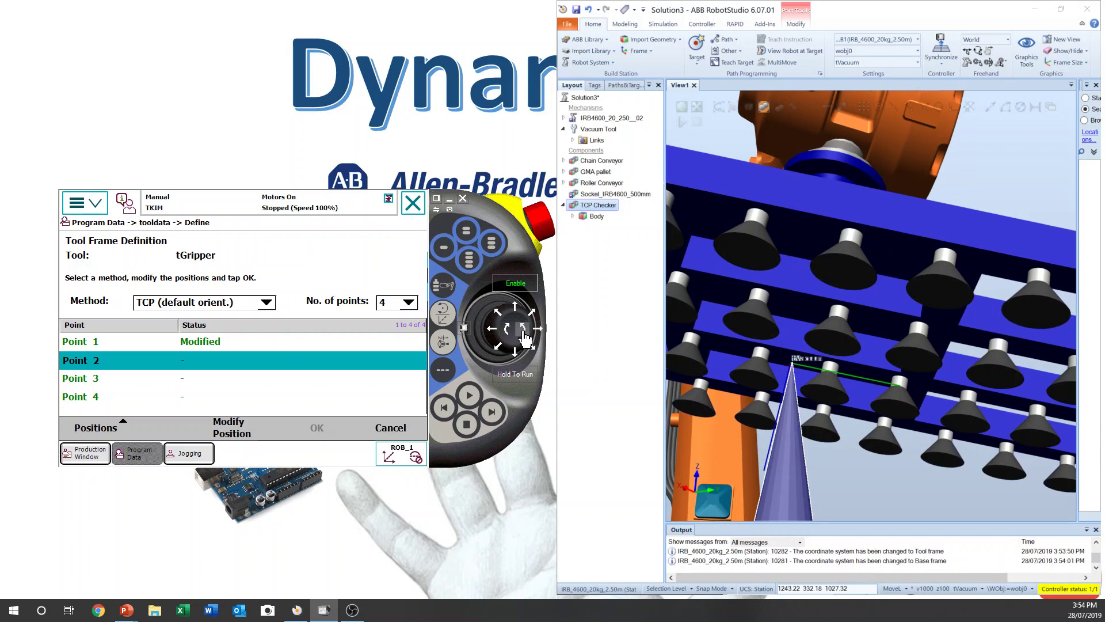
Step: Fine-jog the gripper's TCP onto the TCP Checker's tip and record the position as Point 2
left_click(833, 357)
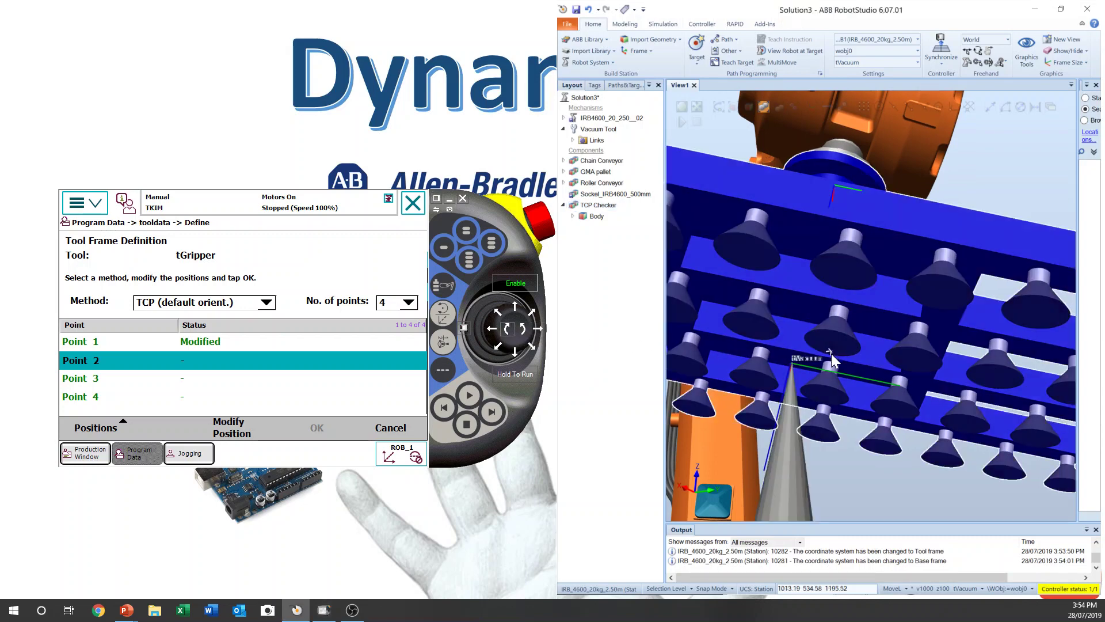
left_click_drag(804, 359, 827, 366)
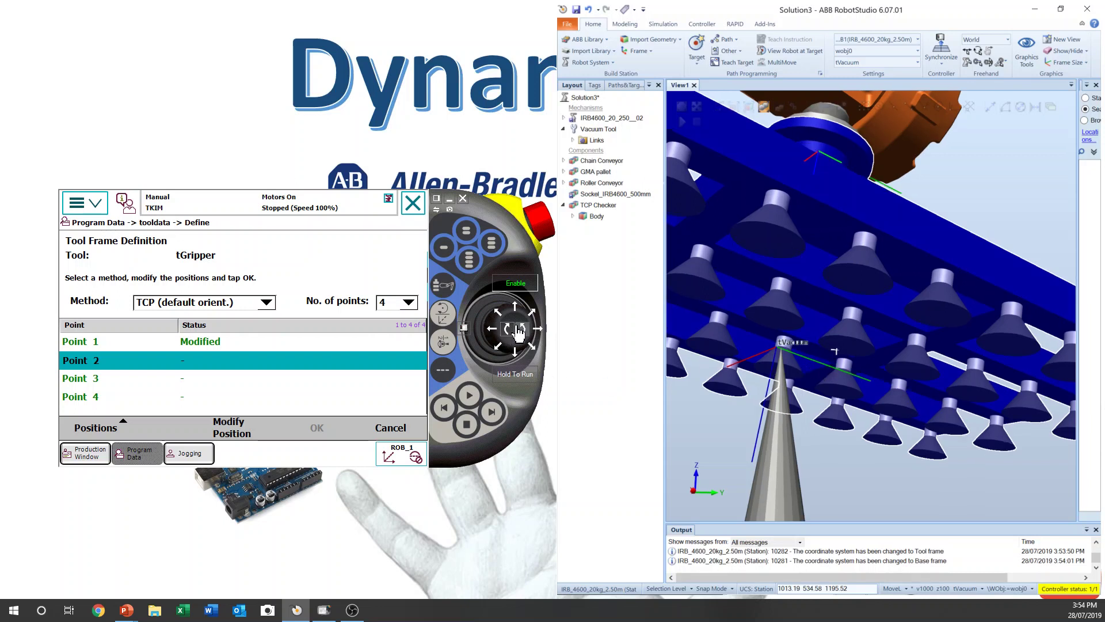
left_click(518, 351)
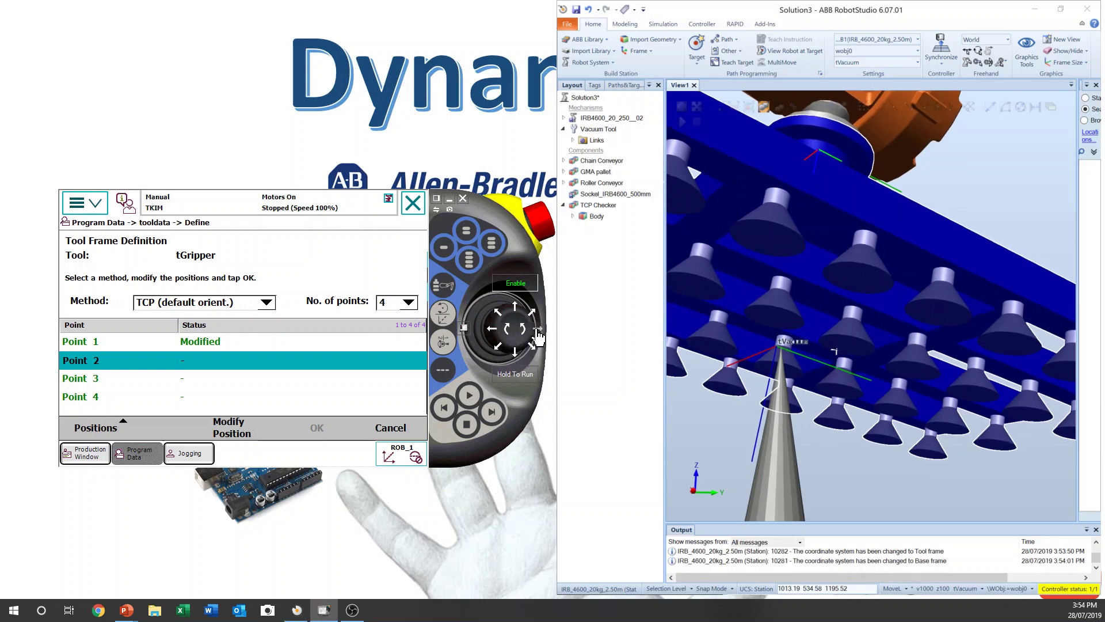
left_click(538, 337)
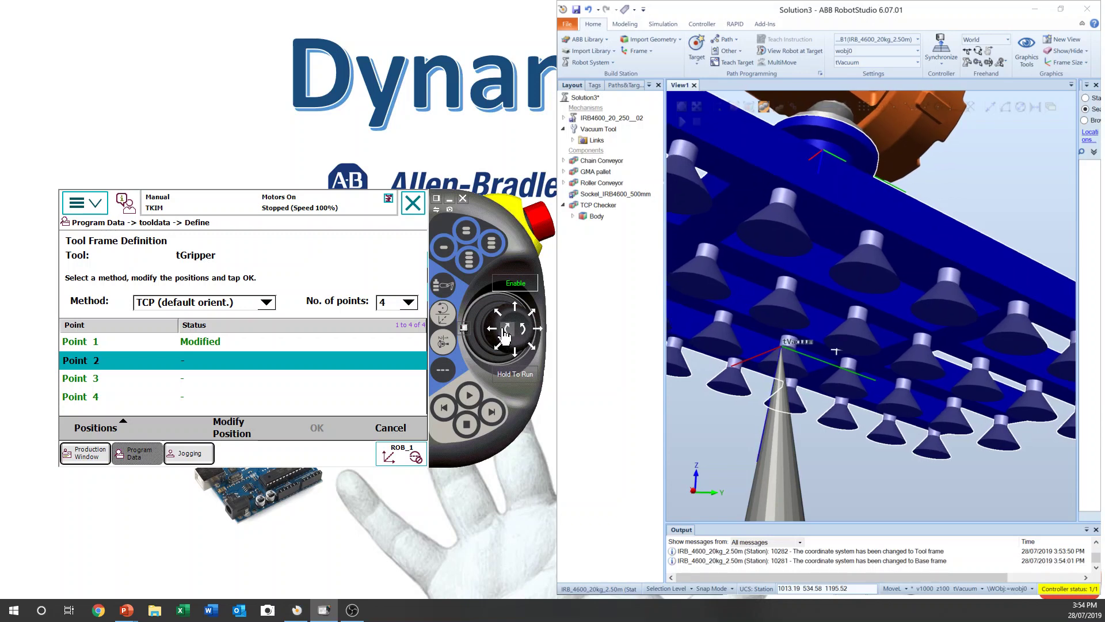
mouse_move(865, 366)
left_mouse_down()
mouse_move(893, 349)
mouse_move(901, 368)
mouse_move(870, 375)
left_mouse_up()
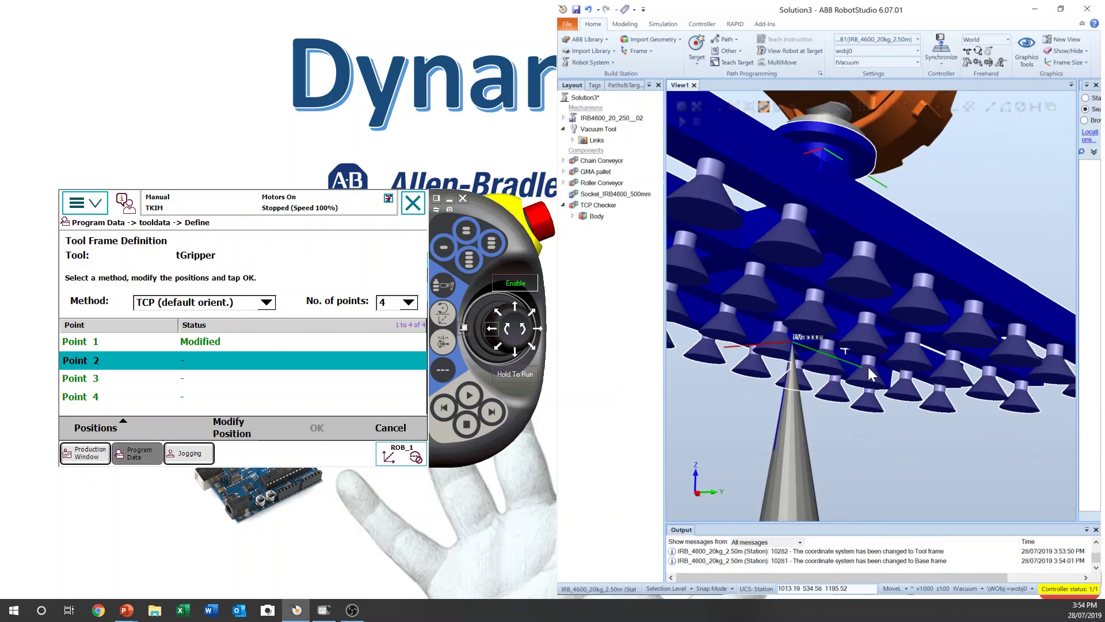
left_click(244, 426)
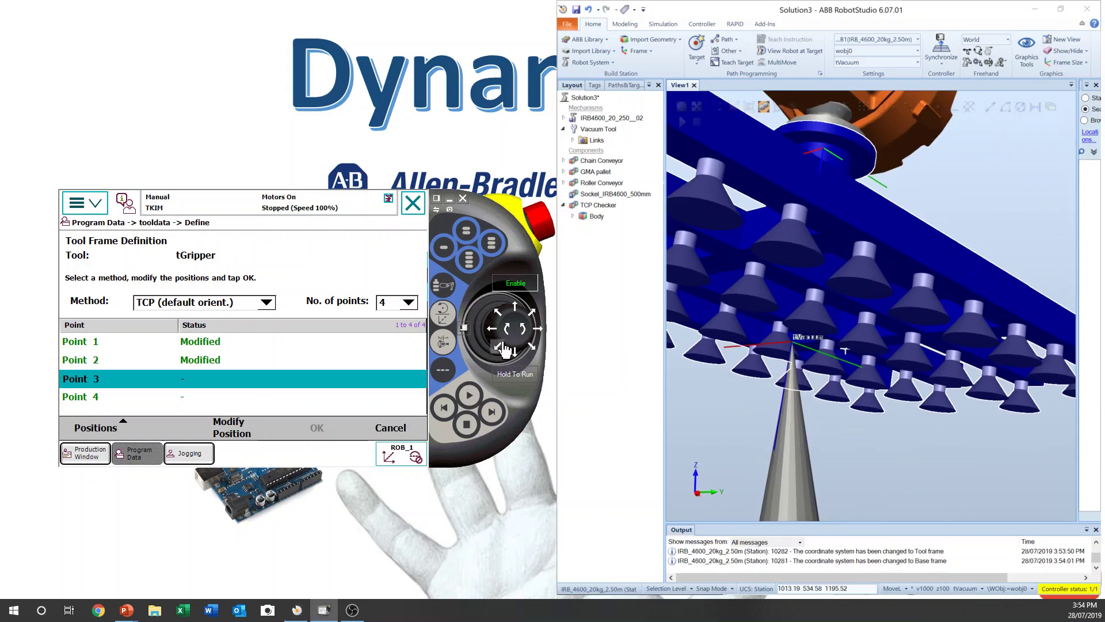
Step: Lift the gripper off the TCP Checker's tip and reorient it to a new angle for Point 3
left_click_drag(515, 337, 522, 338)
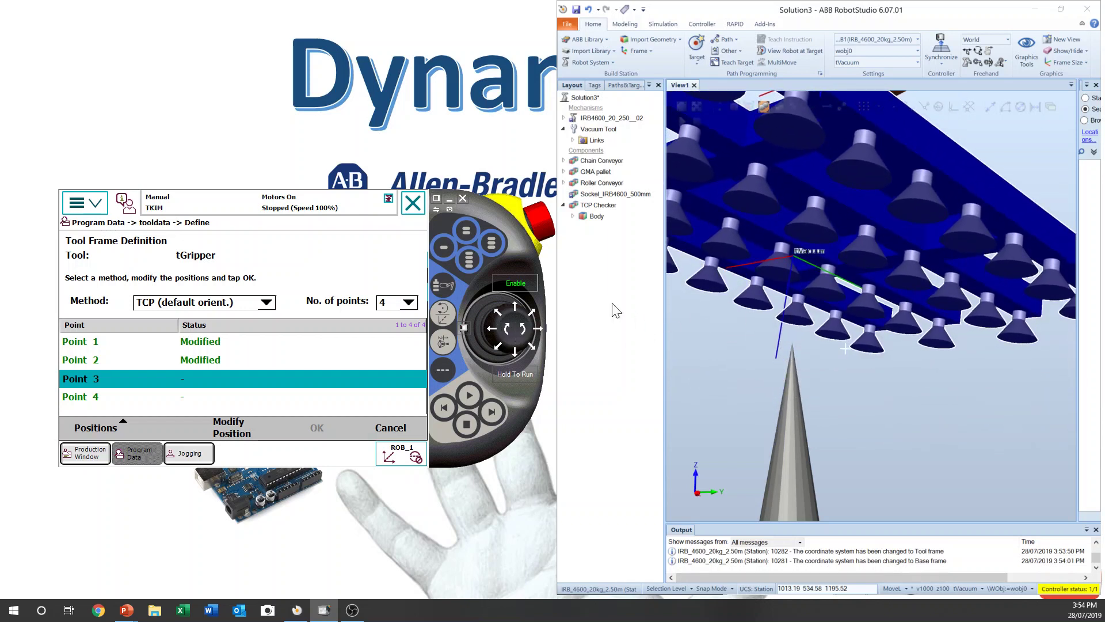
left_click(450, 326)
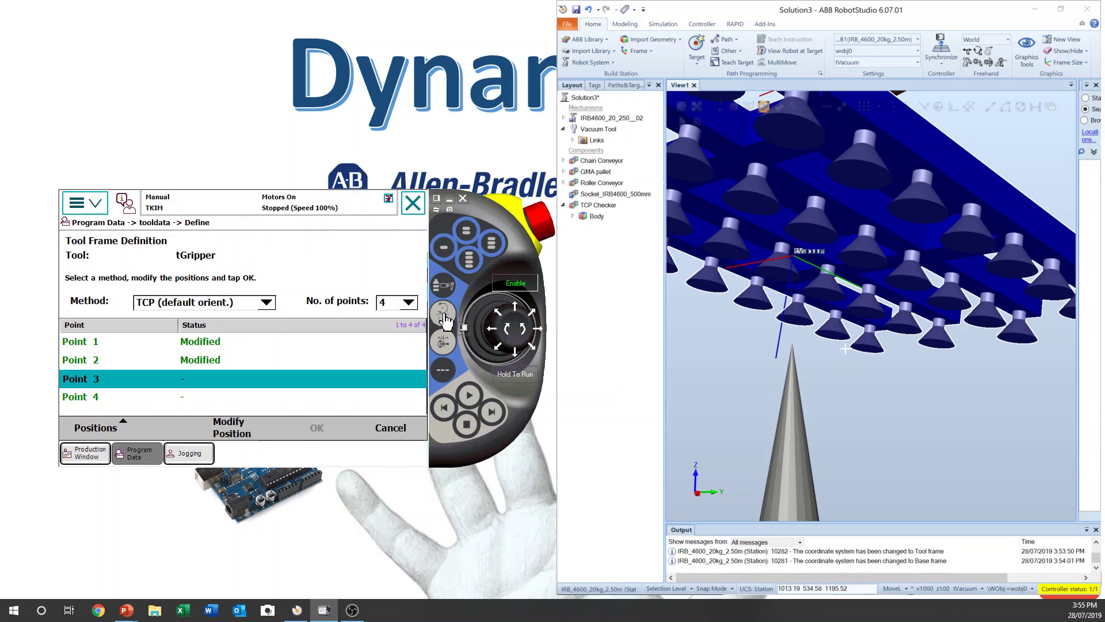
mouse_move(515, 358)
left_mouse_down()
mouse_move(488, 333)
mouse_move(503, 319)
mouse_move(521, 354)
left_mouse_up()
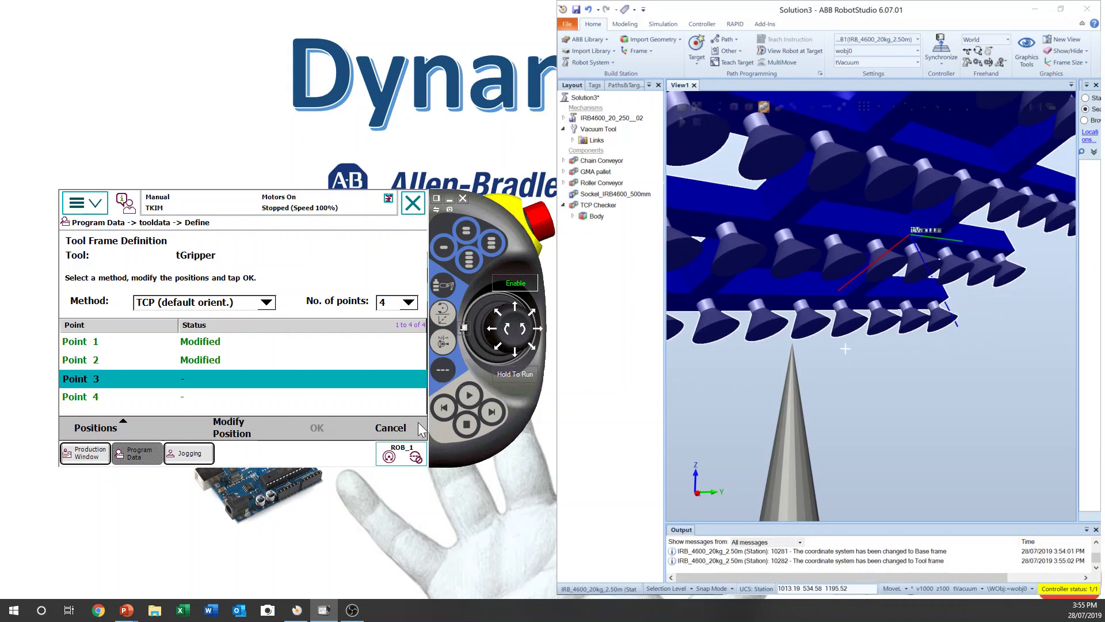
Step: Switch back to linear jogging and lower the newly angled gripper towards the TCP Checker's tip
left_click(447, 320)
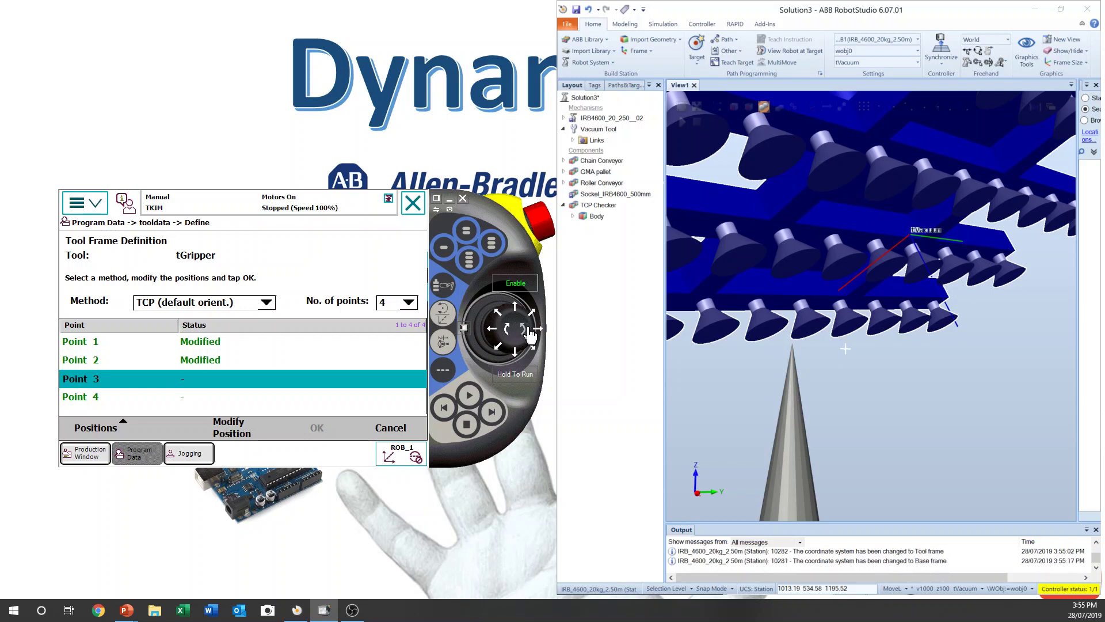
mouse_move(529, 334)
left_mouse_down()
mouse_move(492, 339)
mouse_move(517, 338)
left_mouse_up()
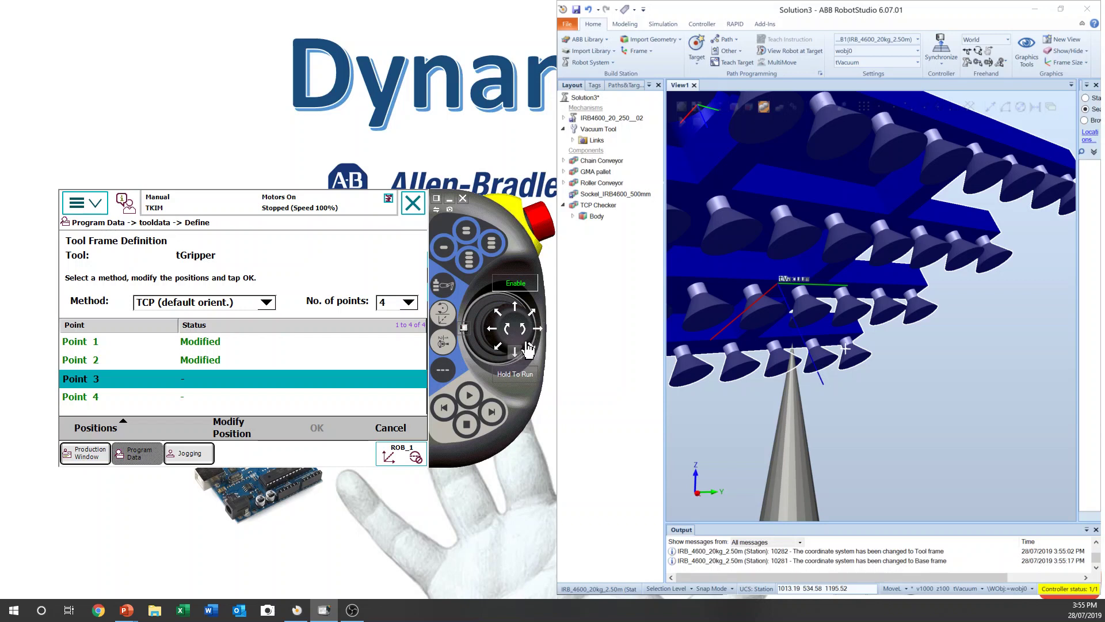
left_click_drag(512, 340, 536, 339)
left_click_drag(535, 337, 498, 336)
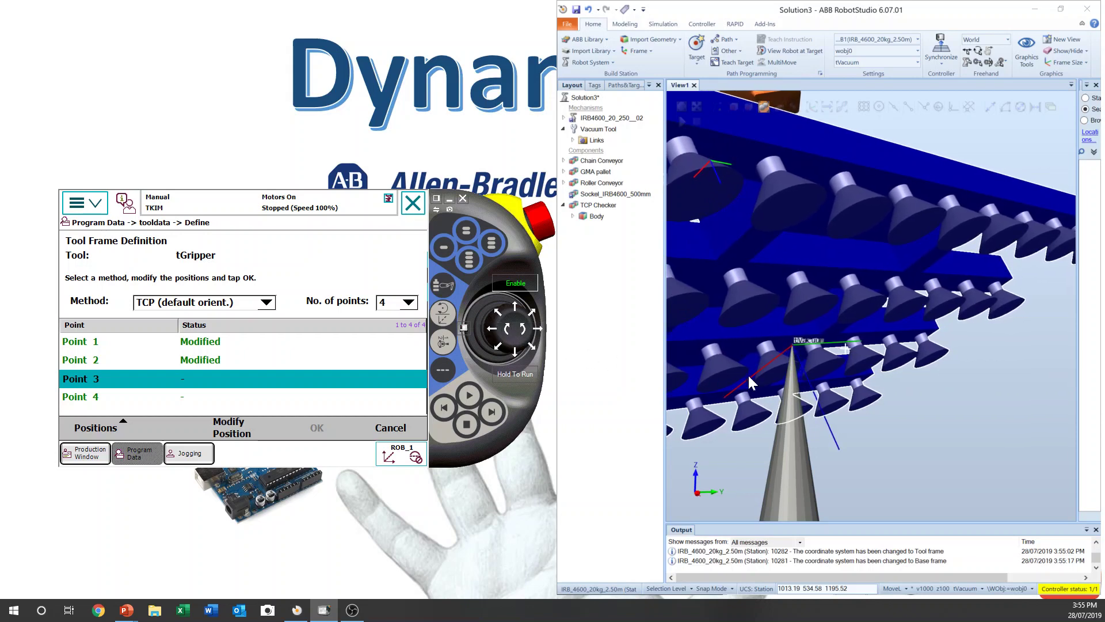
Step: Correct the TCP's horizontal offset from the TCP Checker's tip by linear jogging, checking the alignment from several angles
left_click_drag(774, 371, 735, 372)
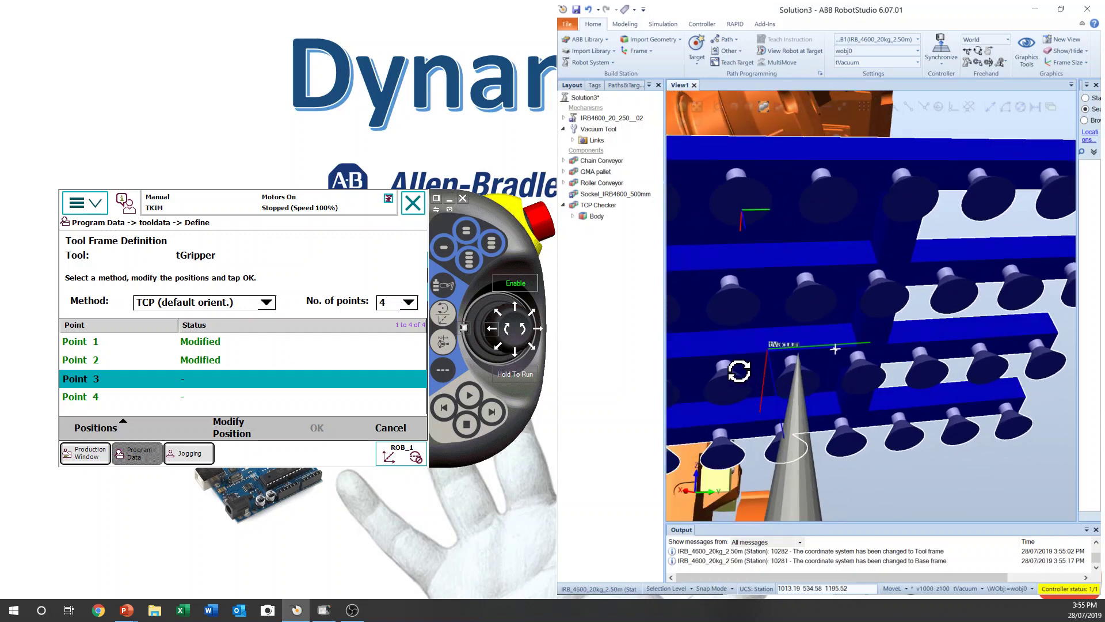
left_click_drag(545, 340, 499, 337)
left_click_drag(759, 380, 731, 360)
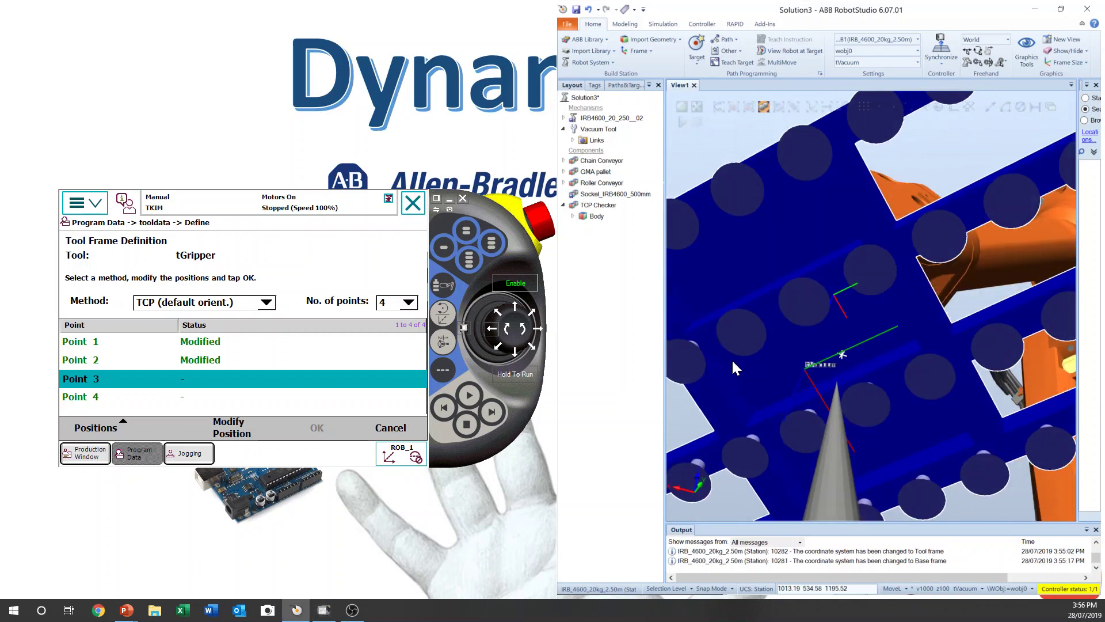
left_click_drag(544, 340, 517, 360)
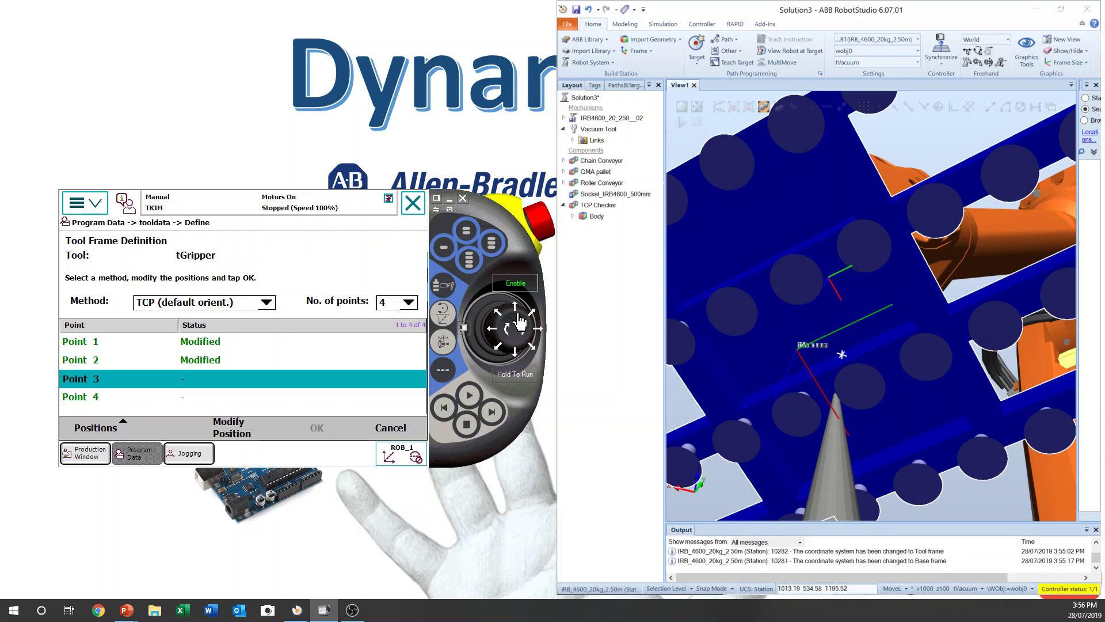
left_click_drag(518, 317, 518, 316)
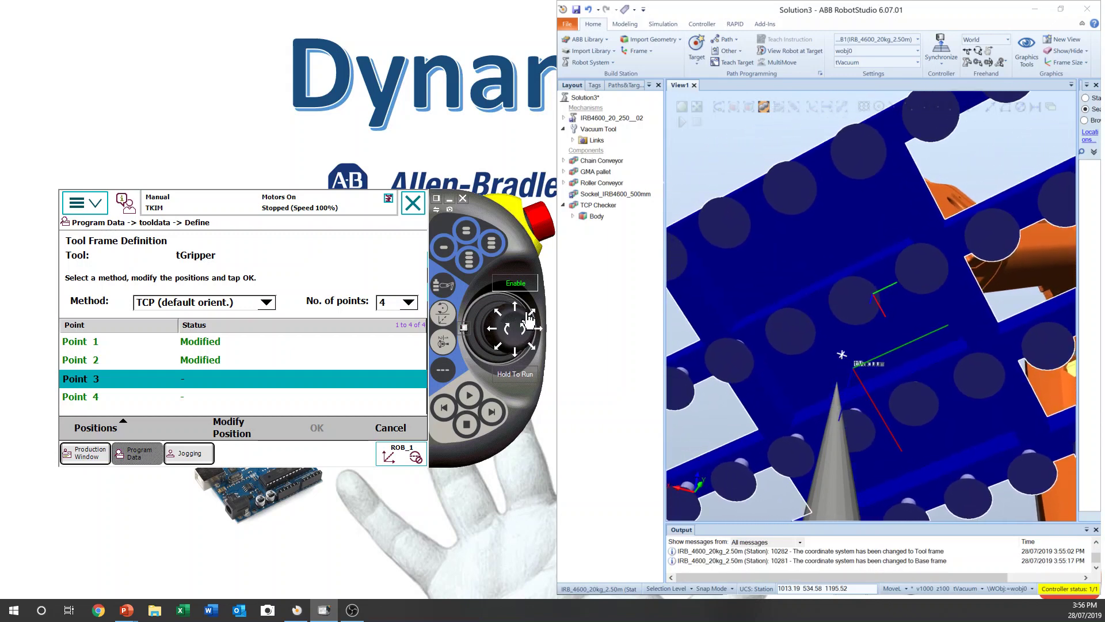
left_click_drag(730, 363, 737, 388)
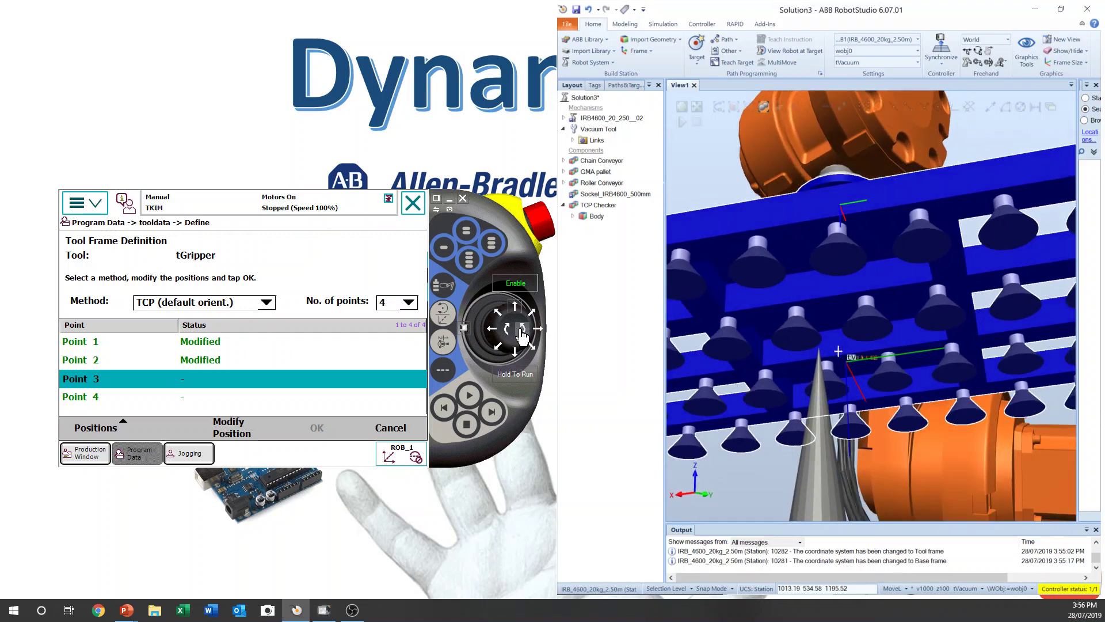
left_click_drag(522, 333, 493, 337)
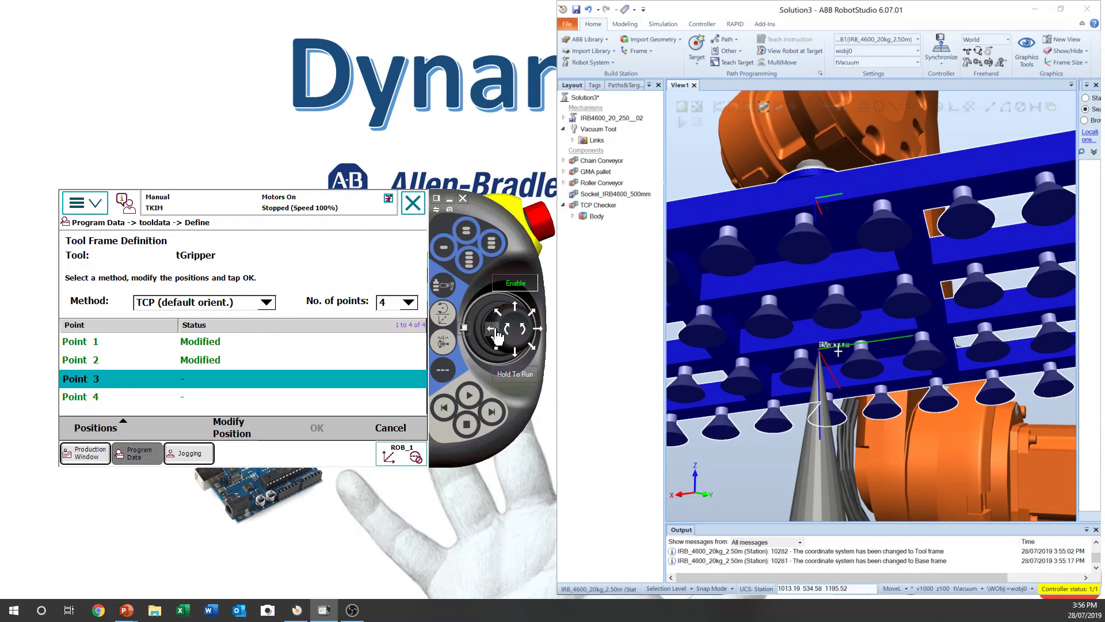
Step: Make the final small jogs that place the TCP on the TCP Checker's tip and record the position as Point 3
mouse_move(757, 378)
left_mouse_down()
mouse_move(743, 353)
mouse_move(774, 369)
left_mouse_up()
right_click(774, 370)
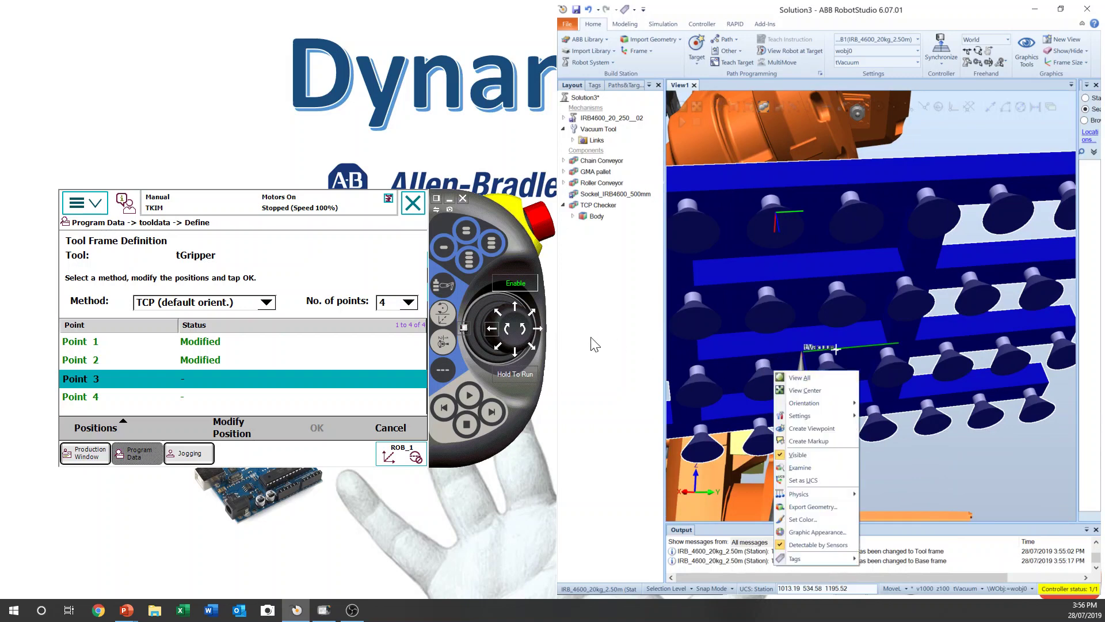
left_click(516, 316)
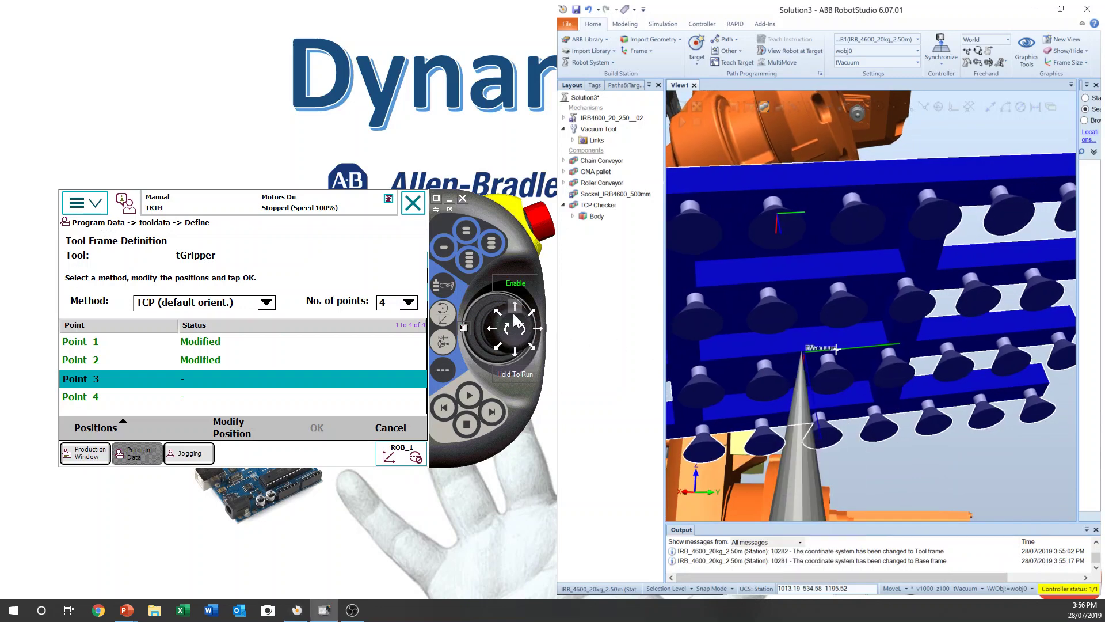
left_click_drag(514, 357, 518, 357)
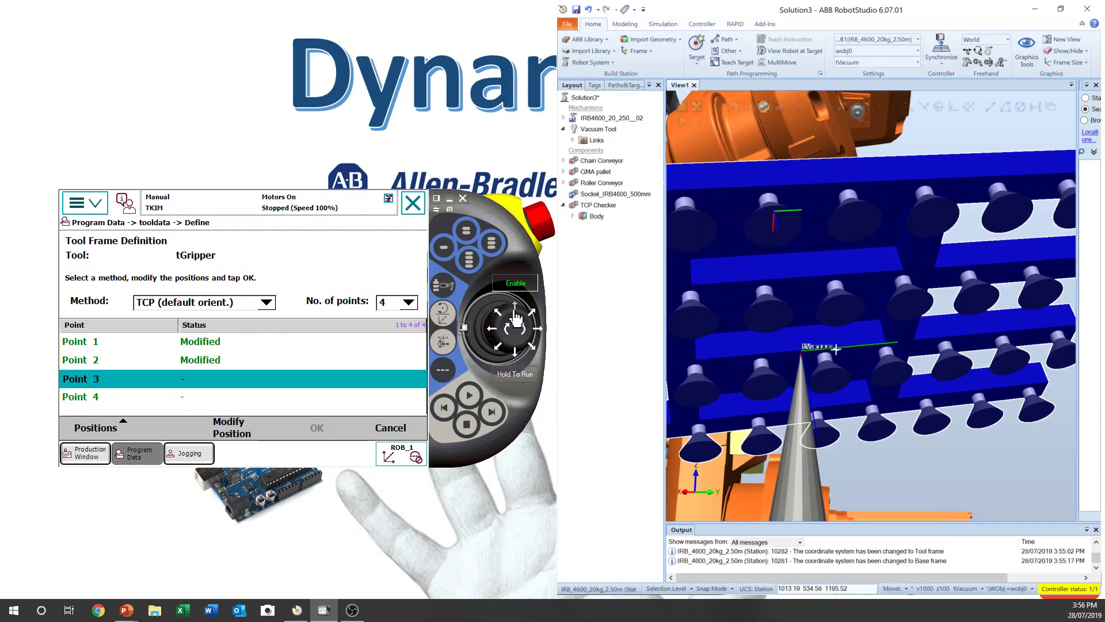
left_click_drag(517, 315, 516, 316)
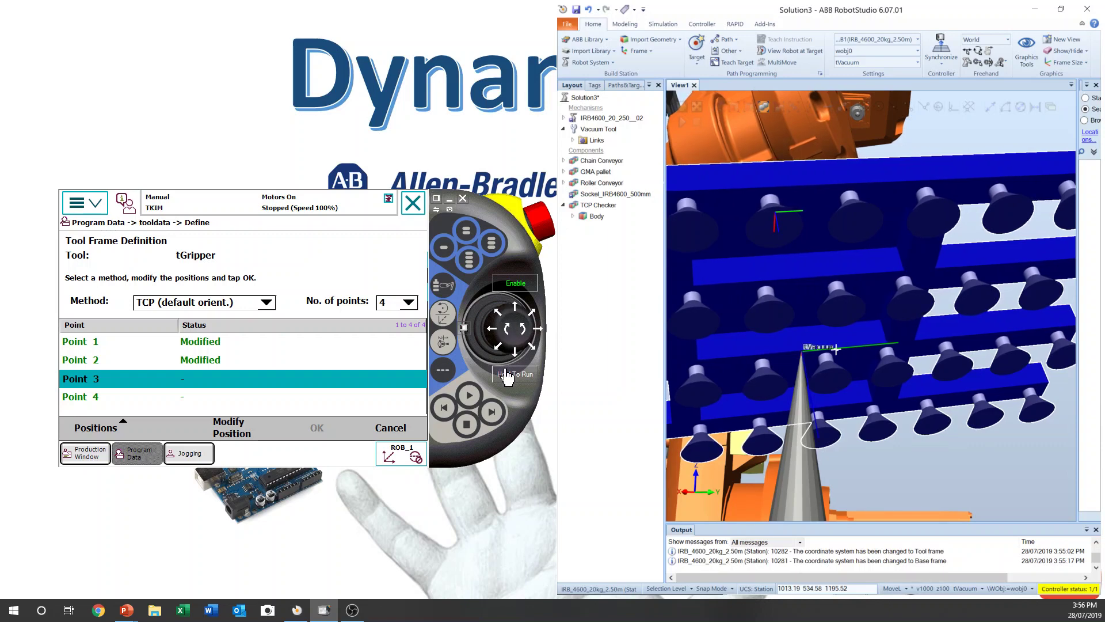
left_click(230, 428)
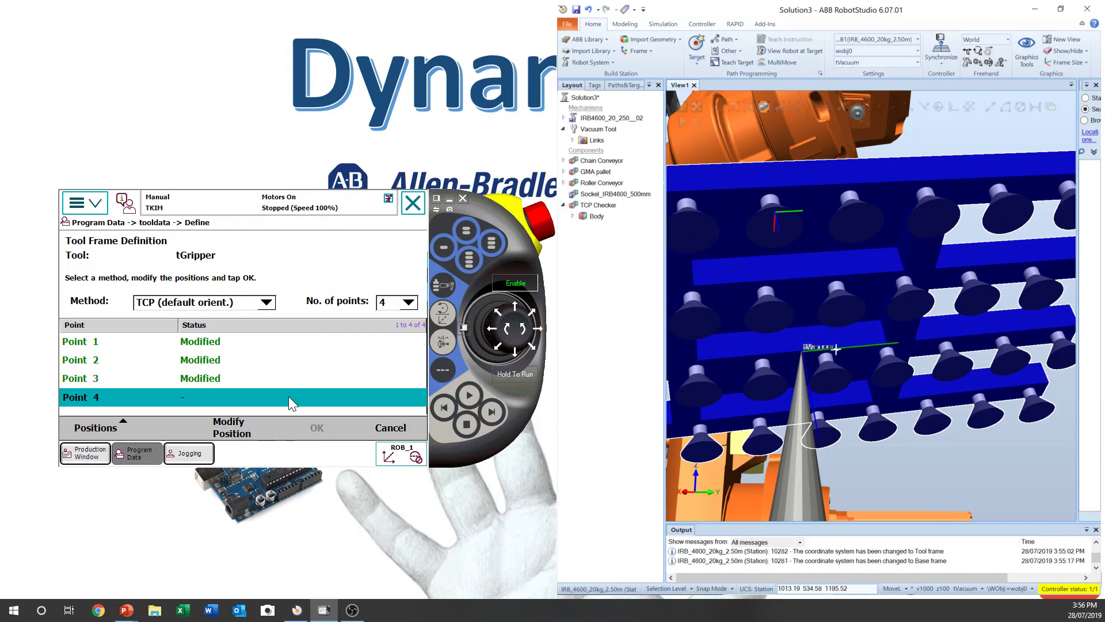
Step: Jog the gripper up from the TCP Checker's tip and reorient it to another tilt for Point 4
left_click_drag(843, 379, 827, 395)
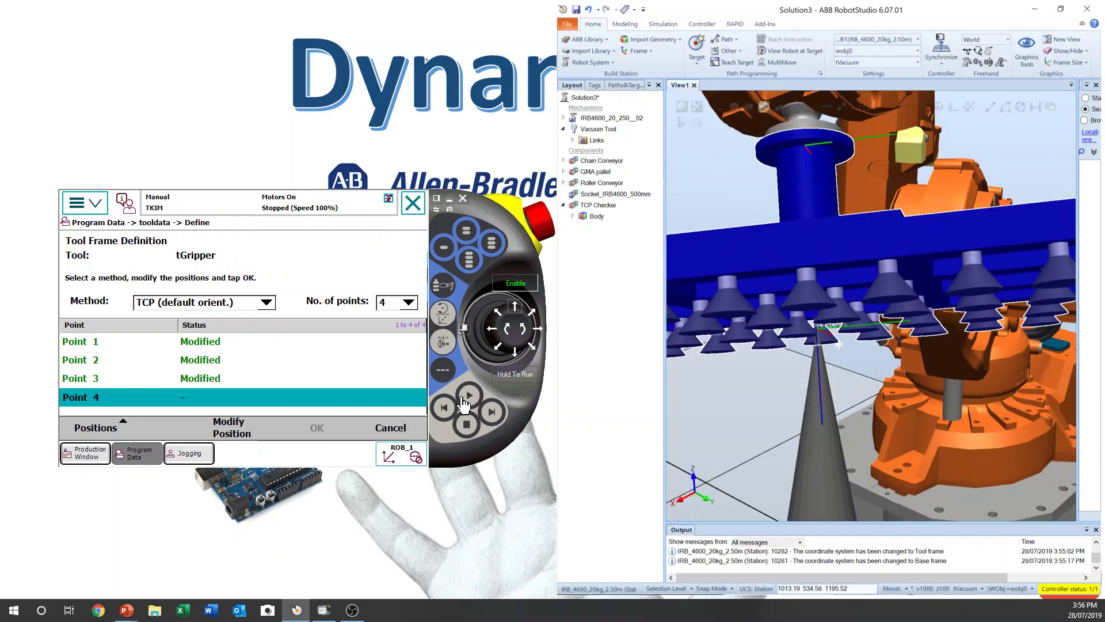
left_click_drag(523, 336, 518, 338)
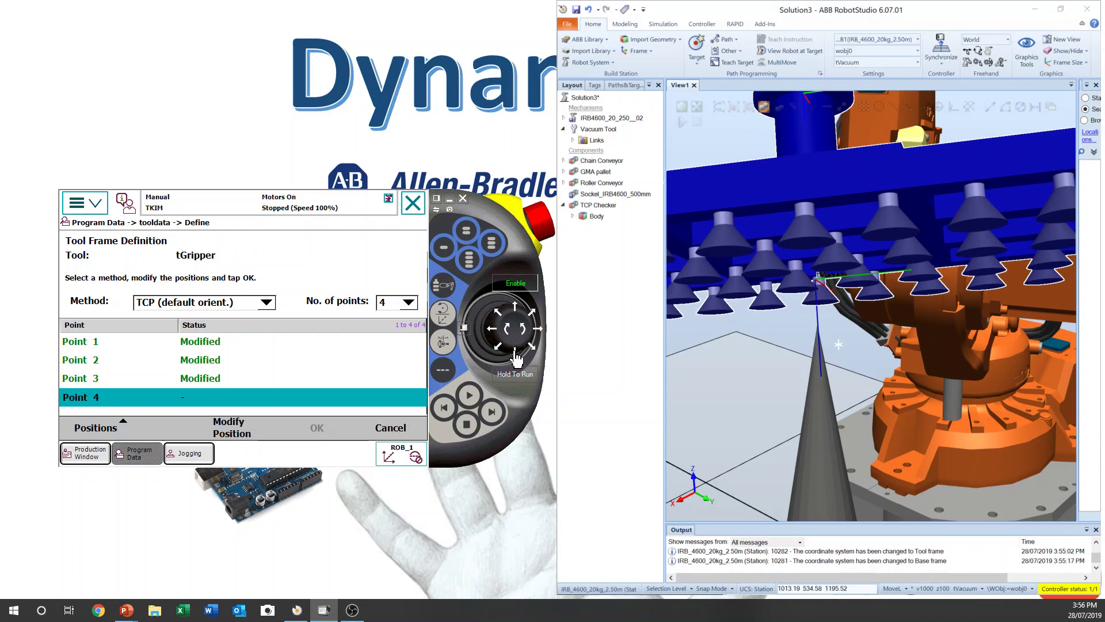
left_click(443, 317)
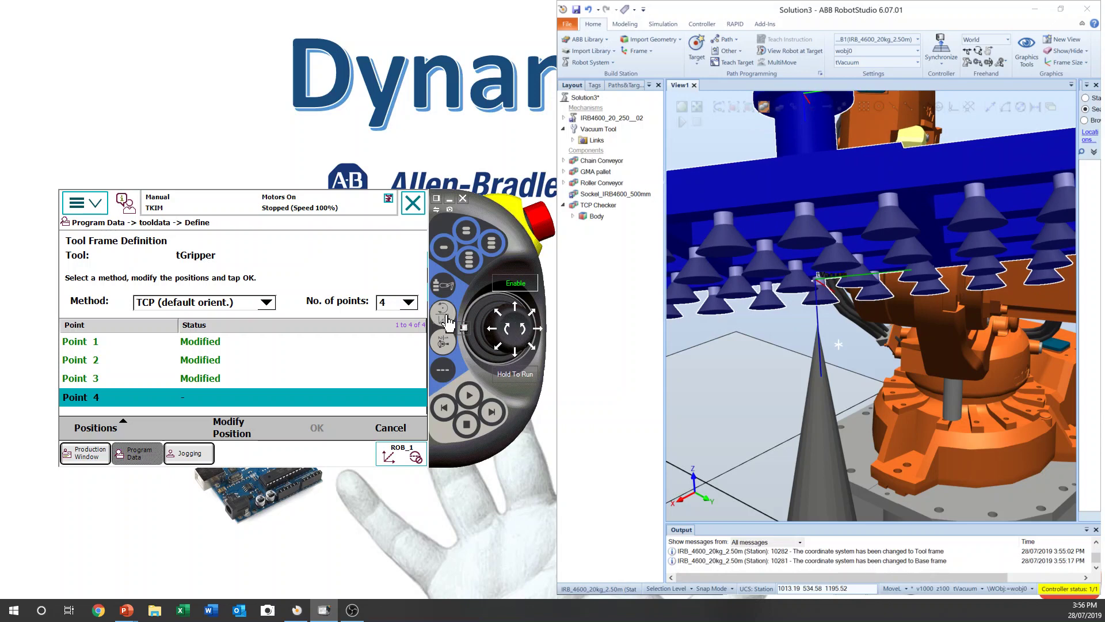
left_click(536, 319)
left_click_drag(536, 320, 536, 320)
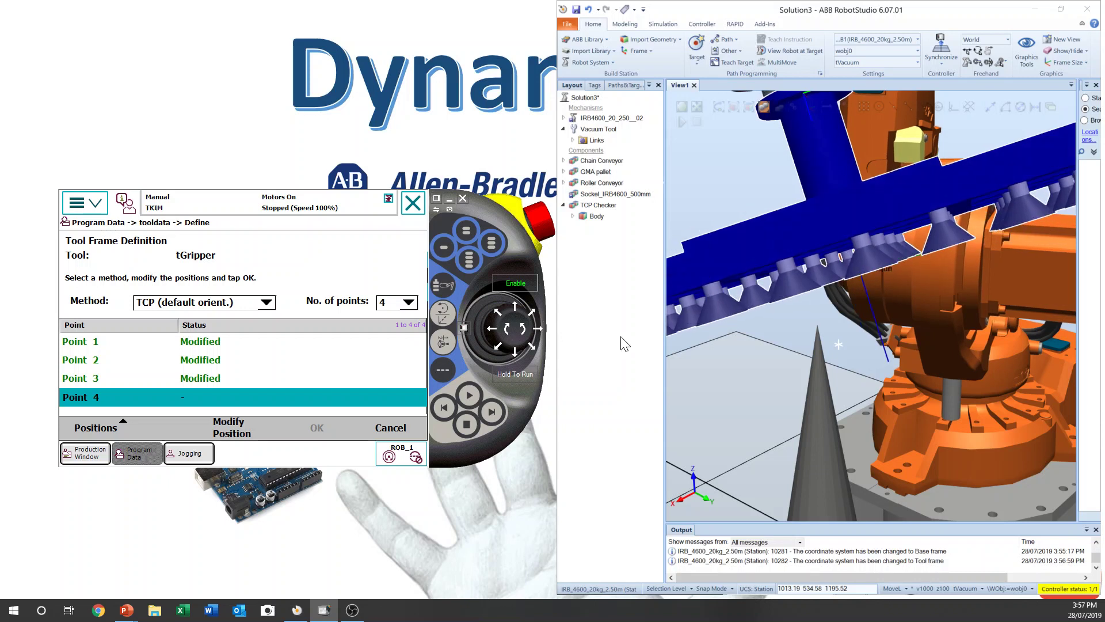
left_click(812, 370)
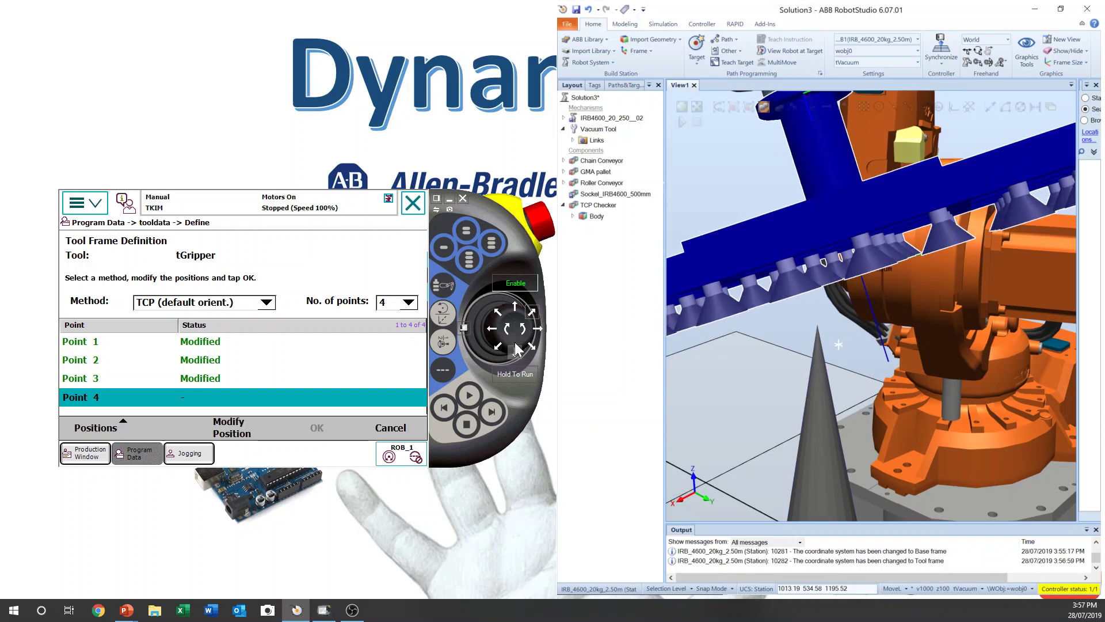
Step: Finish reorienting the gripper, switch to linear jogging and bring the TCP towards the TCP Checker's tip
left_click_drag(517, 355, 532, 360)
left_click(443, 319)
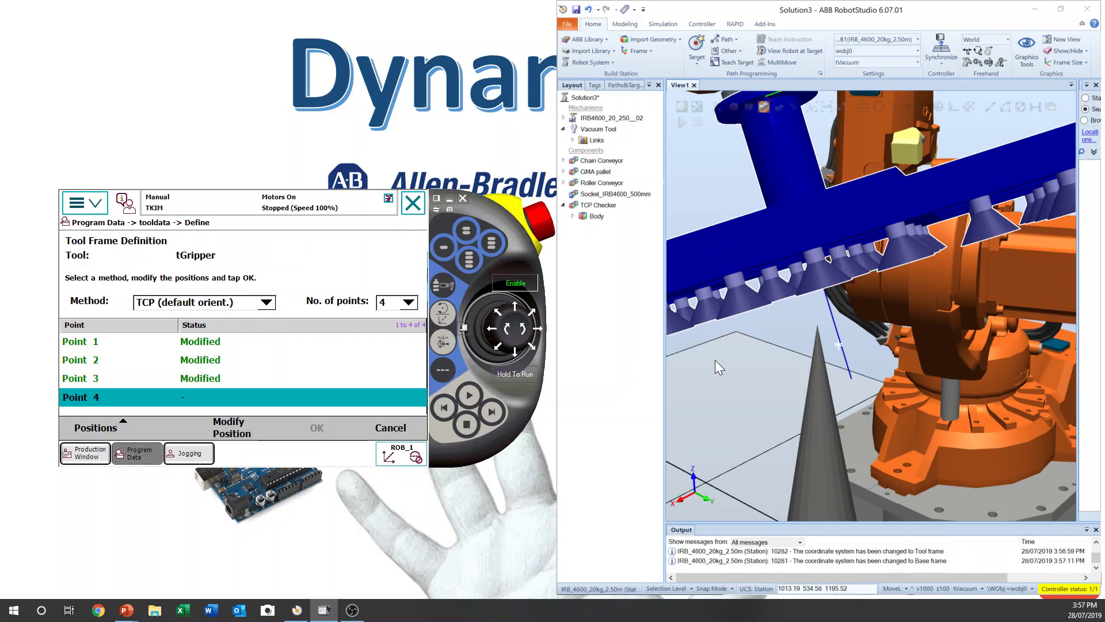
left_click_drag(714, 360, 805, 328)
left_click_drag(528, 339, 499, 336)
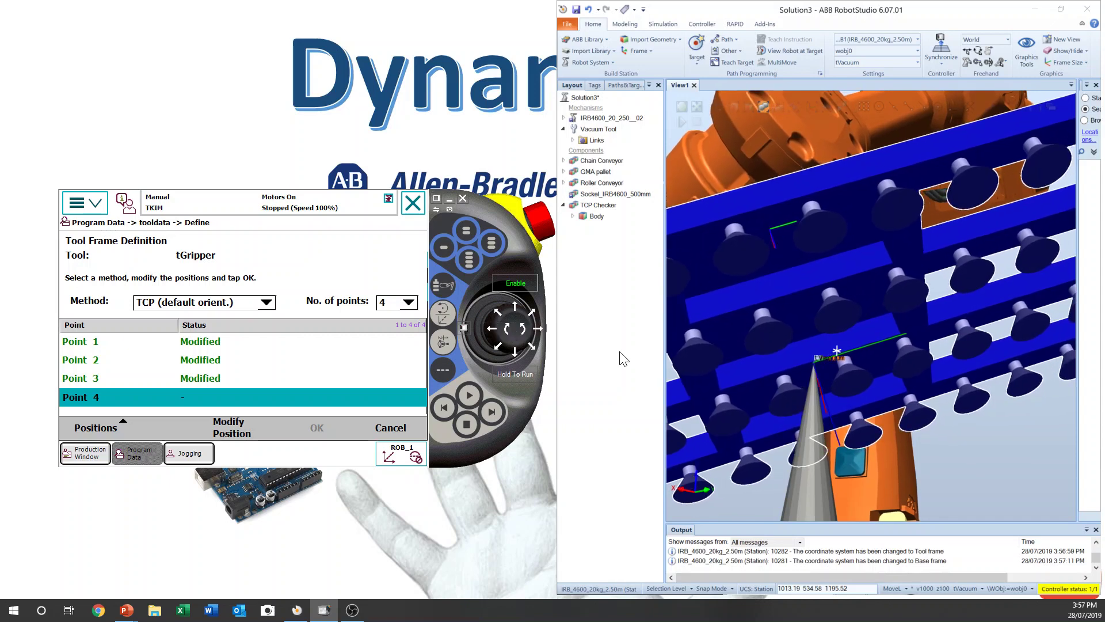
Step: Jog the TCP onto the TCP Checker's tip, checking the alignment from another angle, and record the position as Point 4
left_click_drag(784, 386, 821, 391)
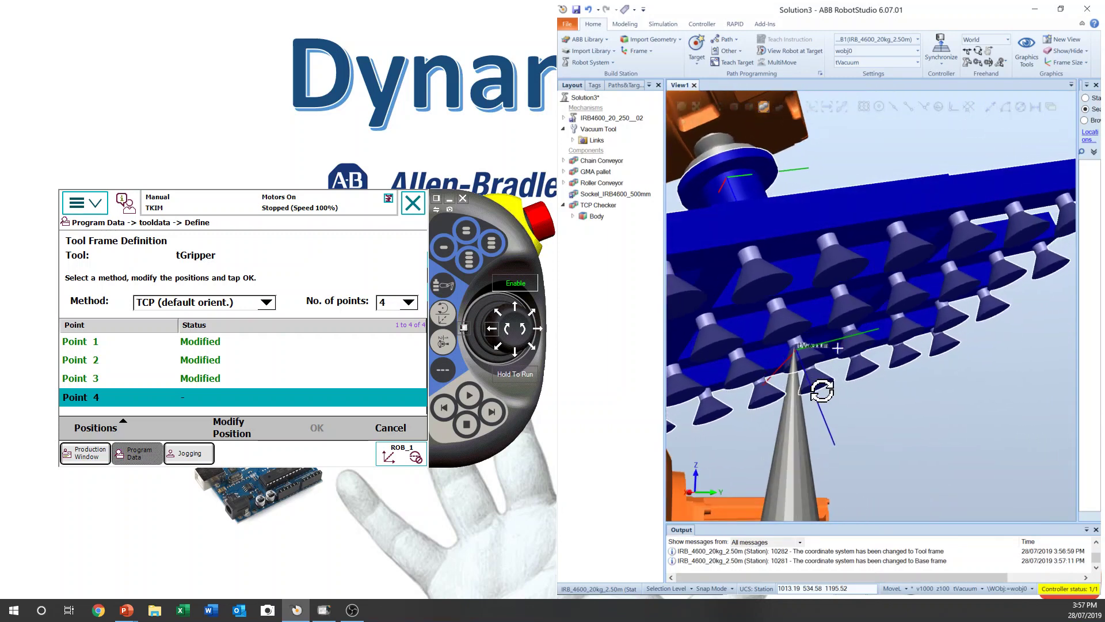
left_click(523, 337)
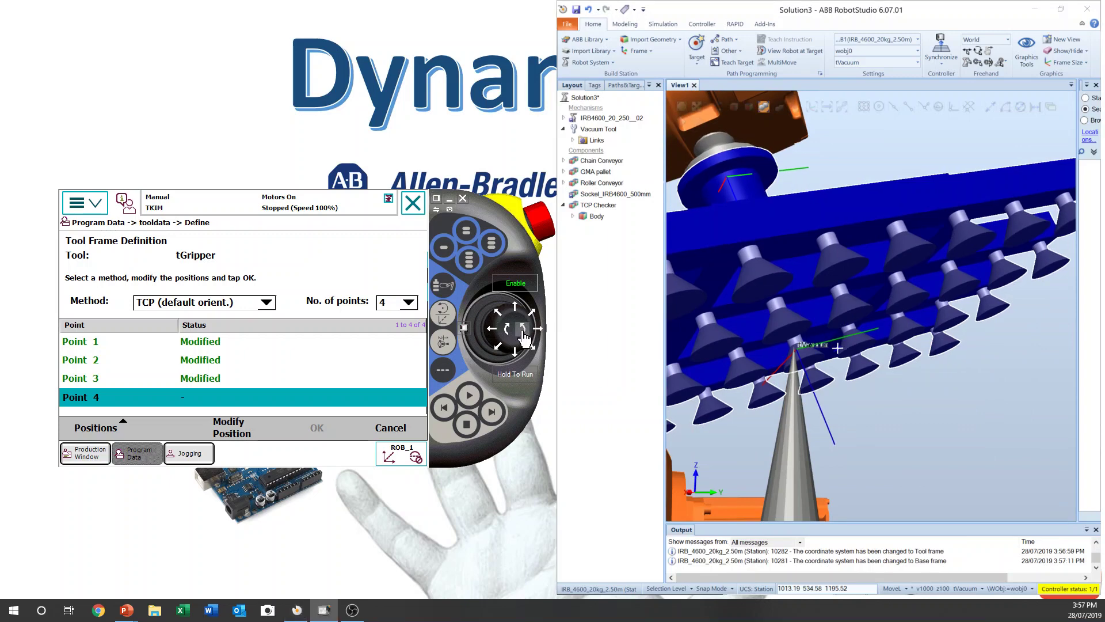
left_click_drag(523, 337, 497, 334)
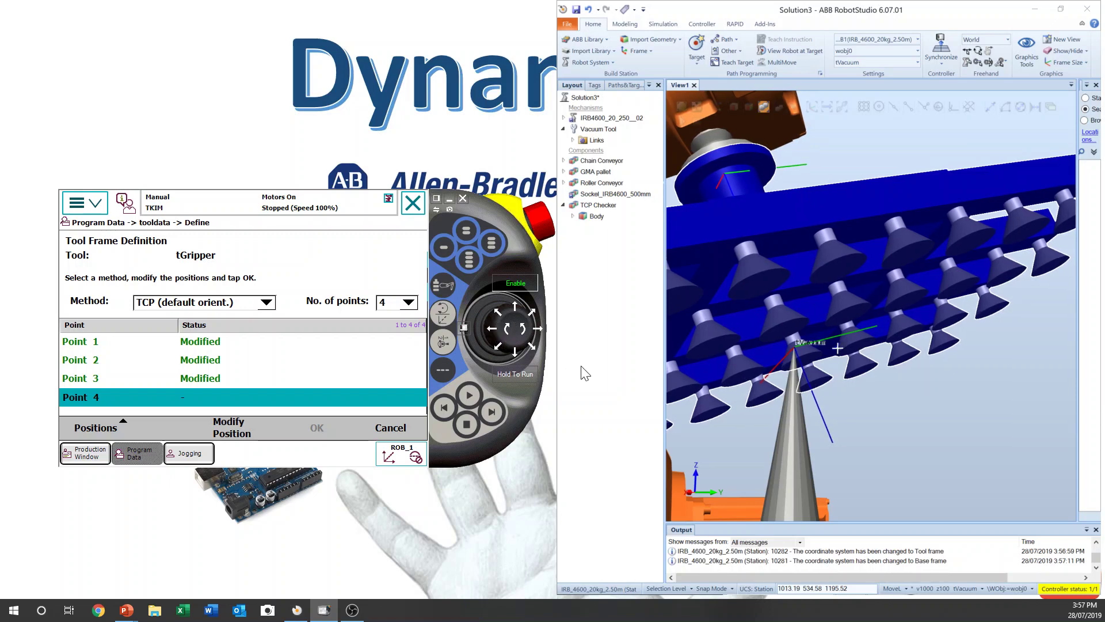
left_click(208, 430)
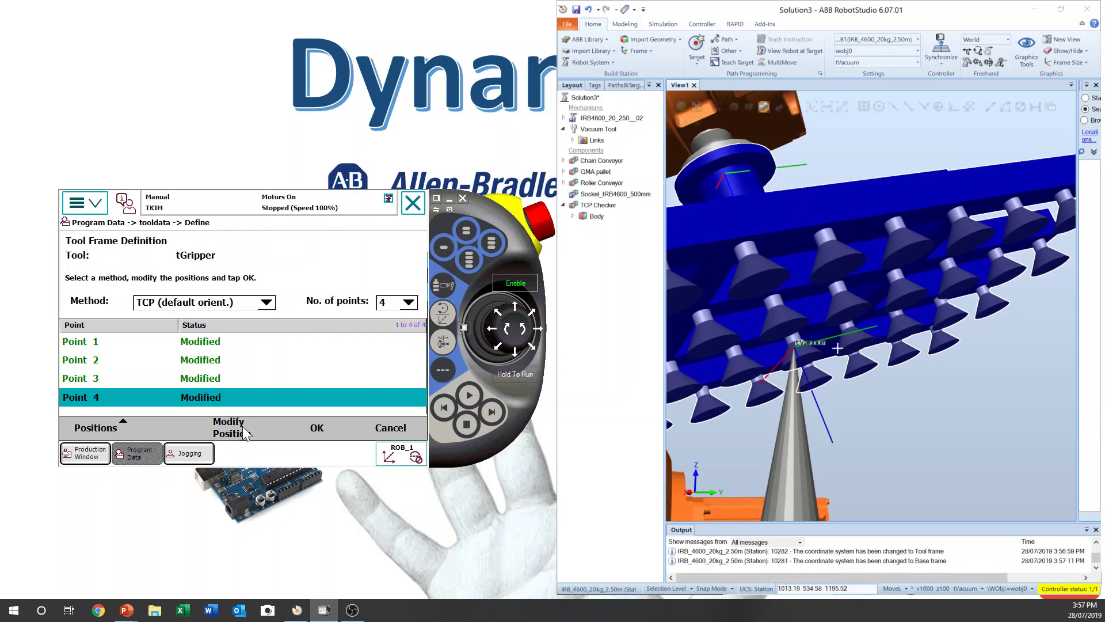
Step: Calculate tGripper's TCP from the four recorded points and accept the calculation result
left_click(332, 432)
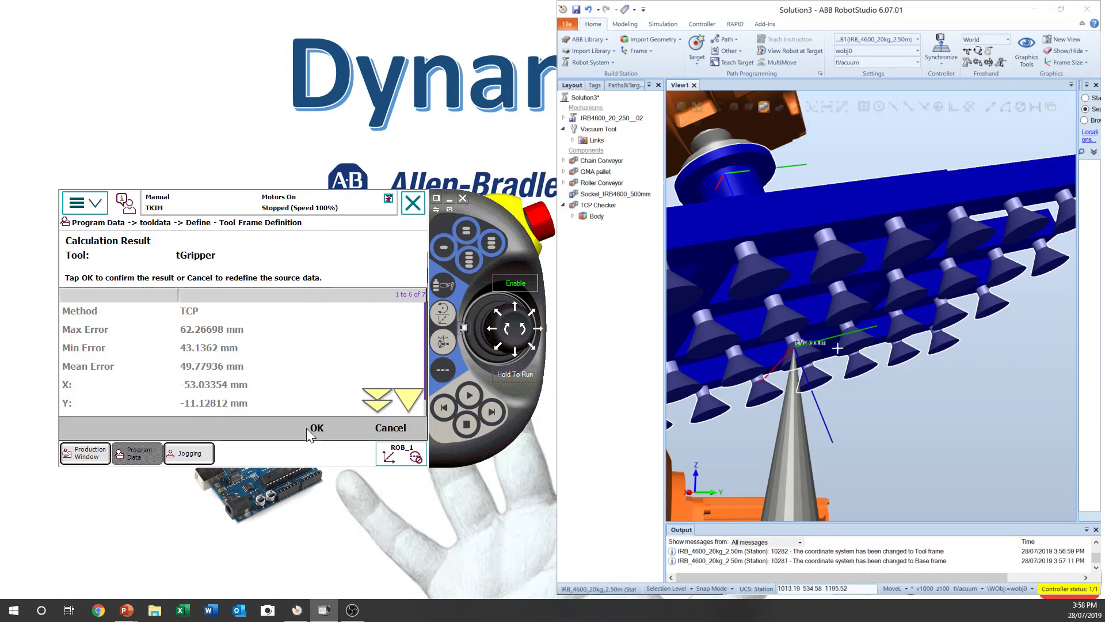
left_click(330, 412)
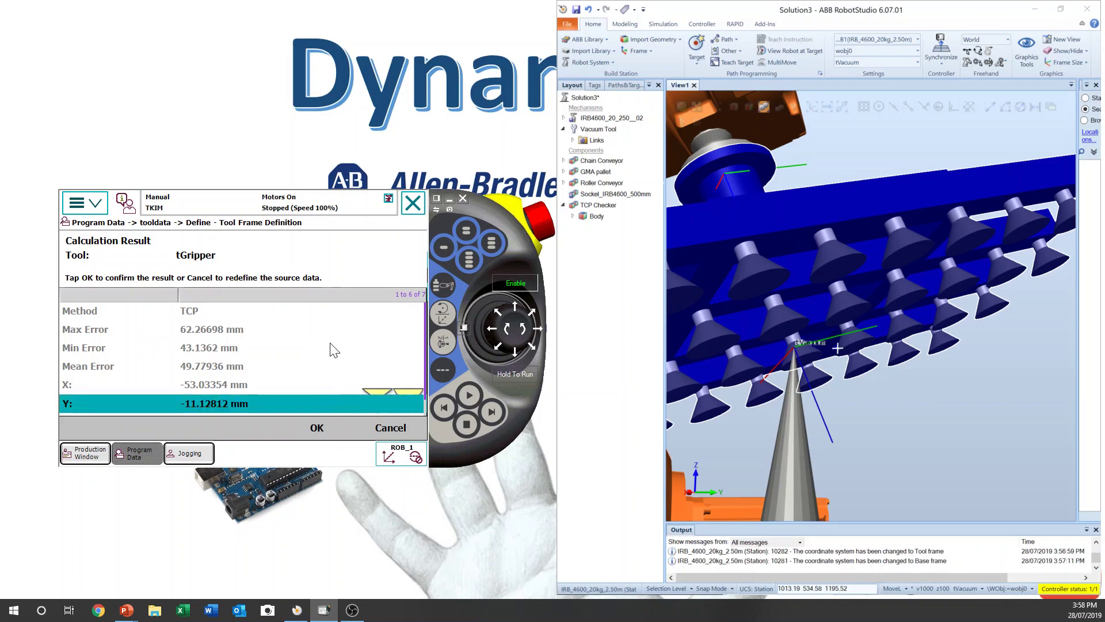
left_click(317, 428)
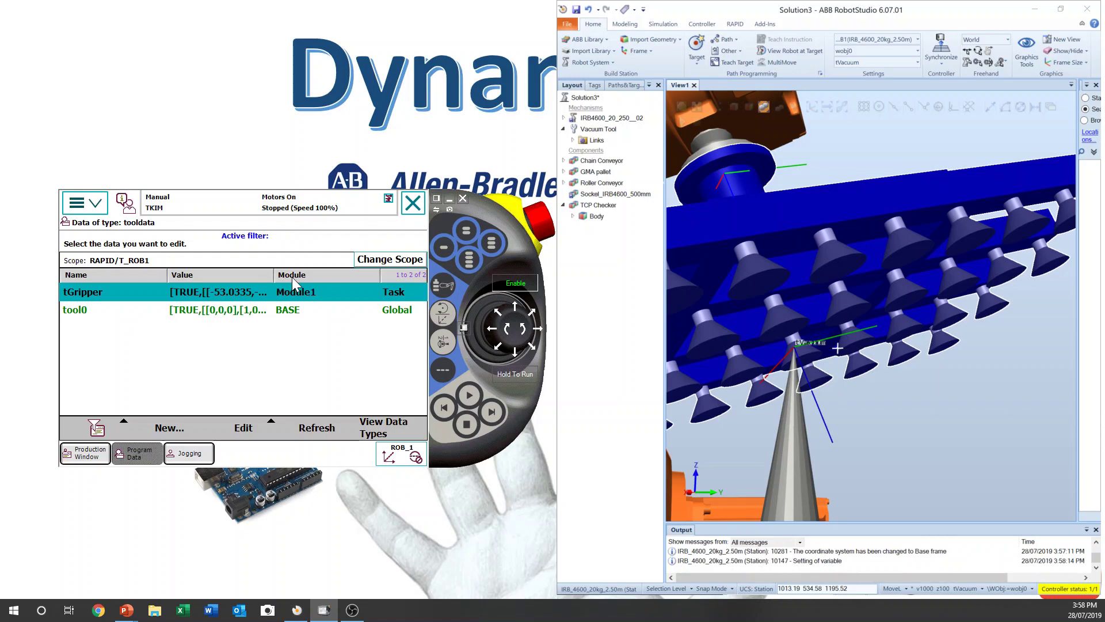
Step: Examine tGripper's calculated x, y and z frame values and its data declaration
left_click(244, 429)
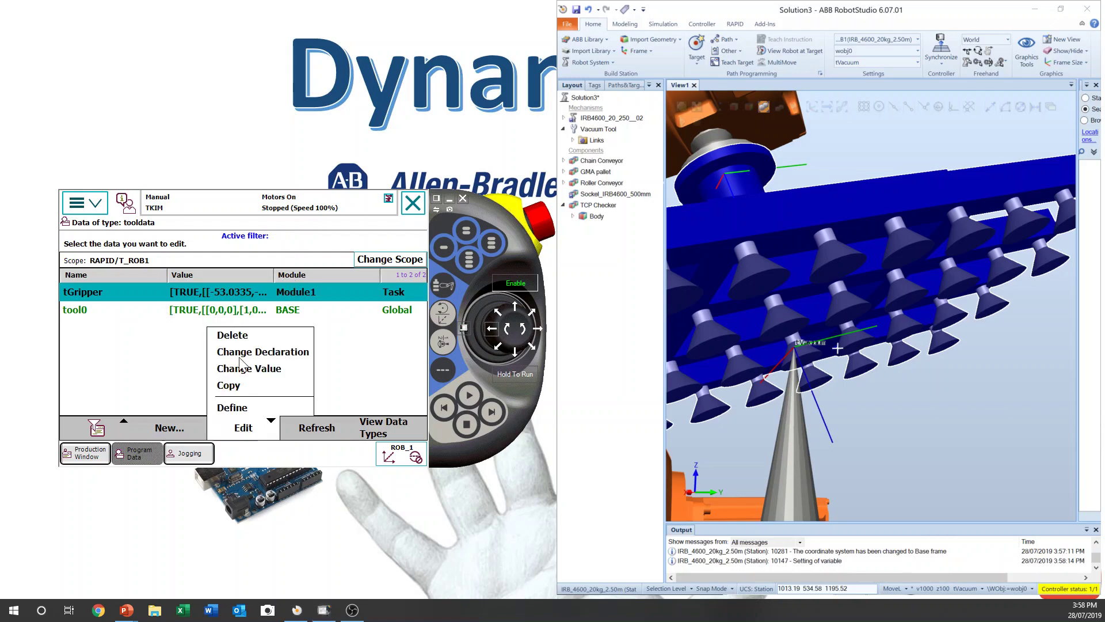
left_click(269, 371)
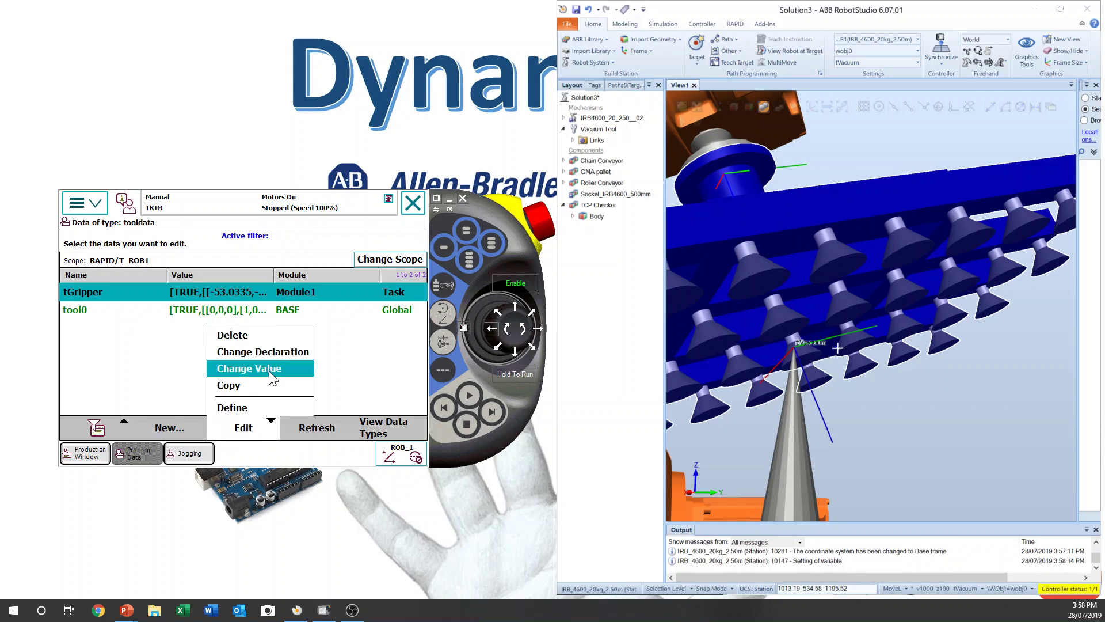
left_click(401, 396)
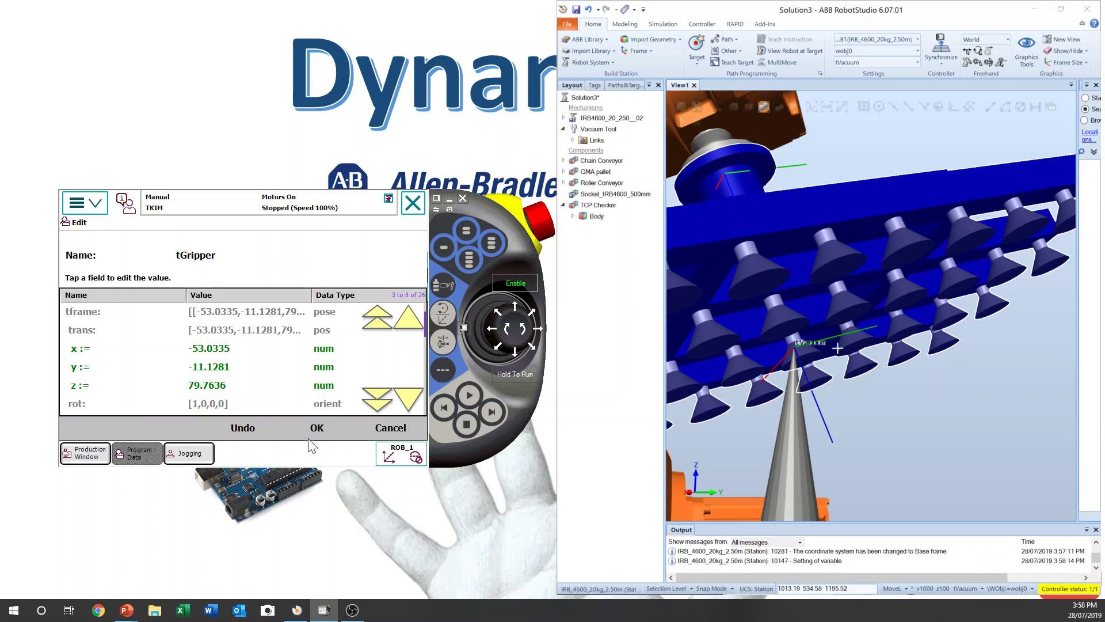
left_click(416, 326)
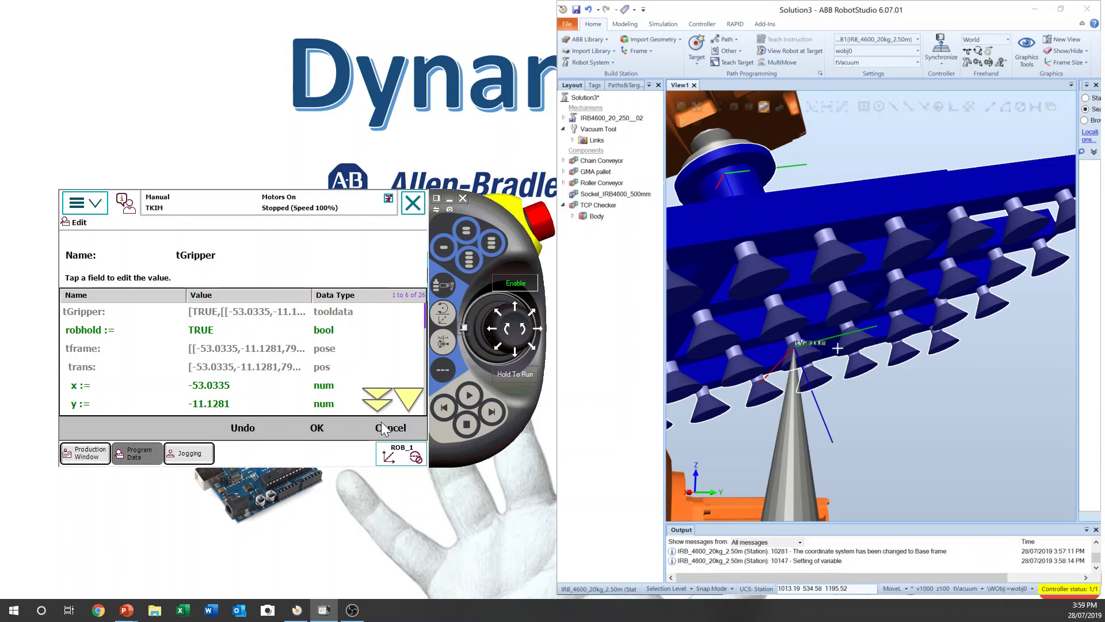
left_click(312, 435)
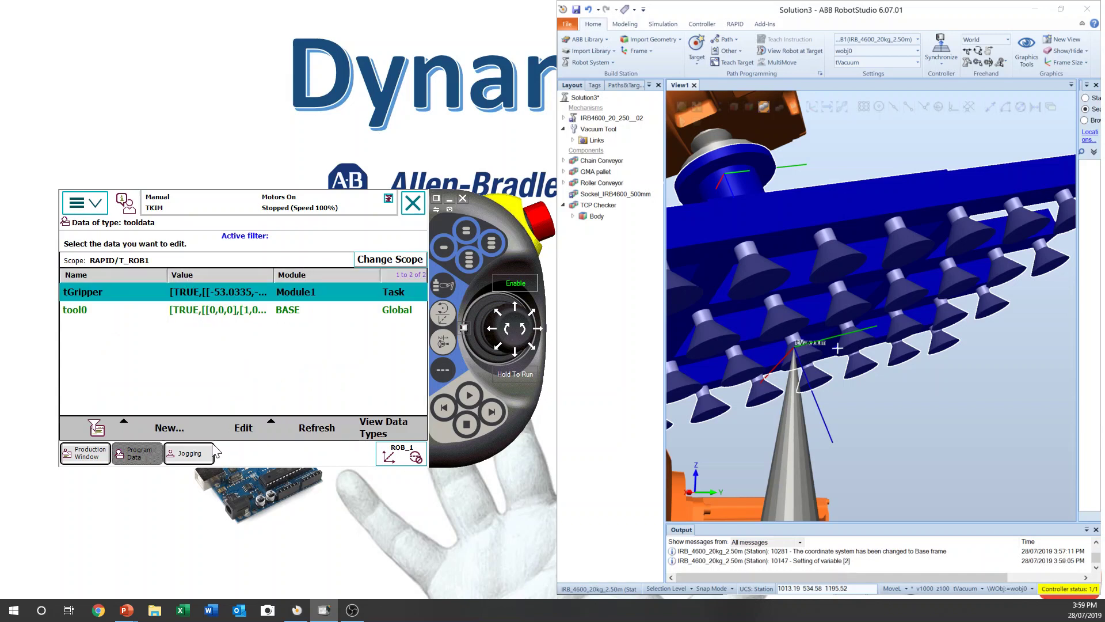
left_click(245, 437)
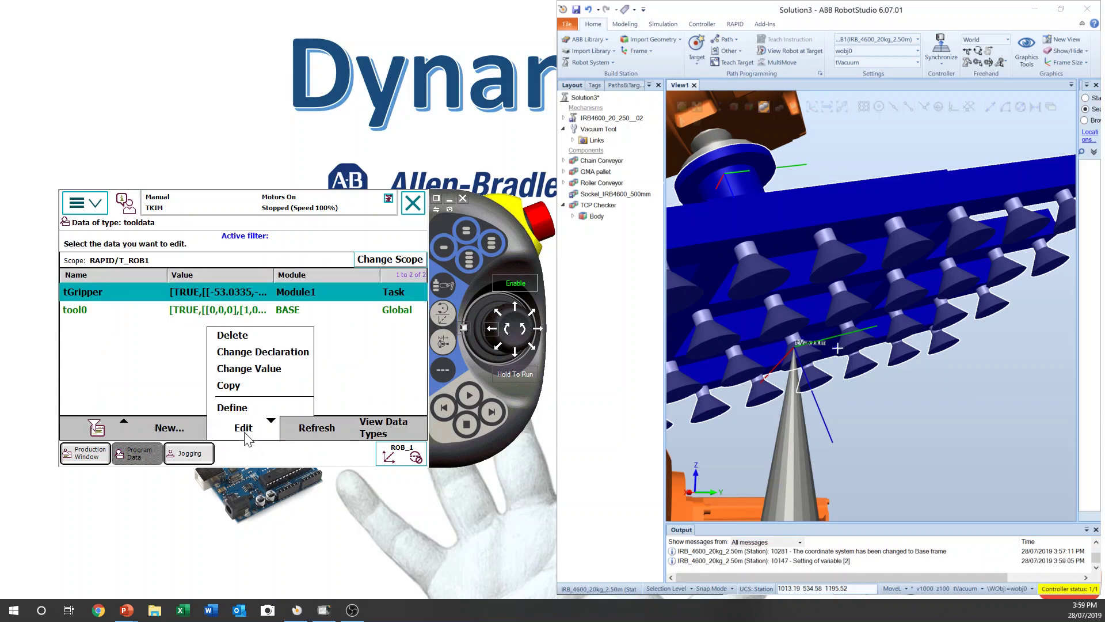
left_click(277, 353)
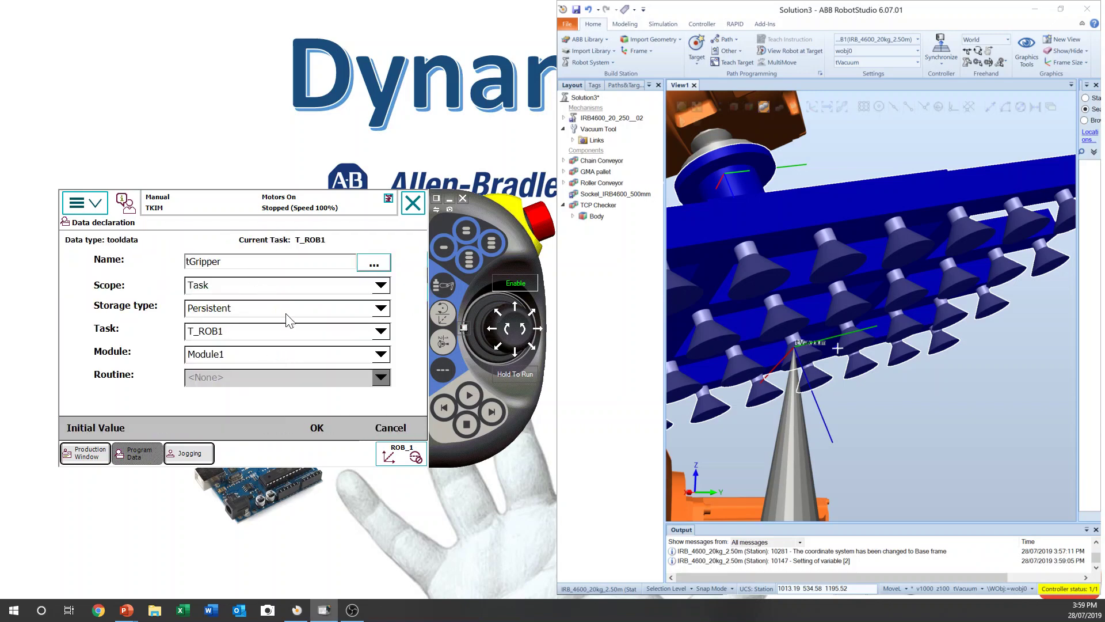
left_click(391, 430)
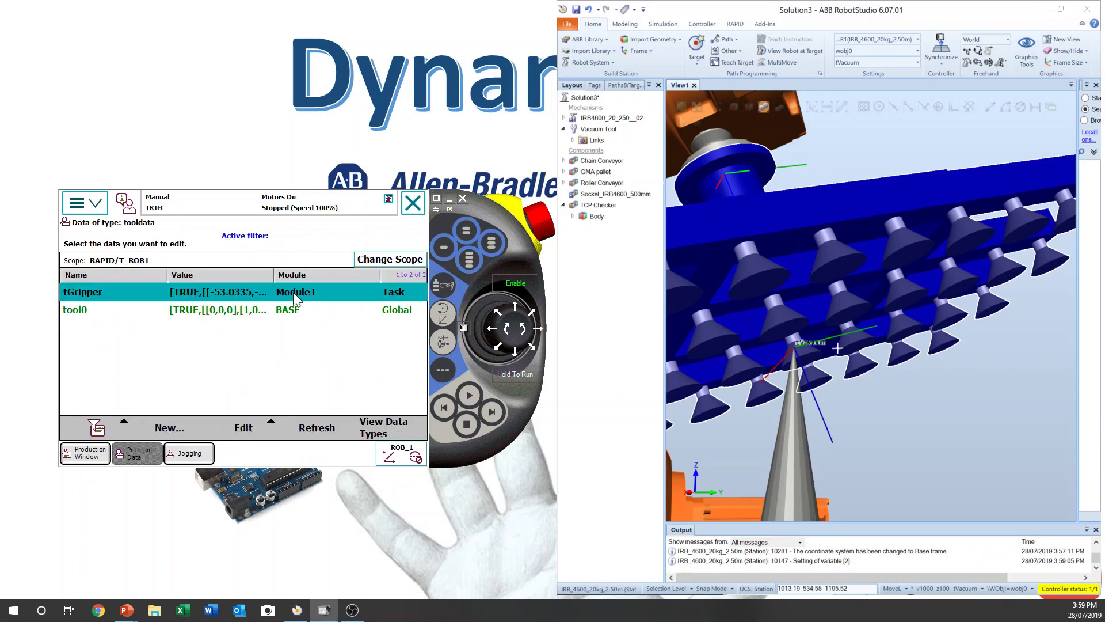
Step: Edit tGripper's tool frame translation, setting both x and y to 0
left_click(244, 432)
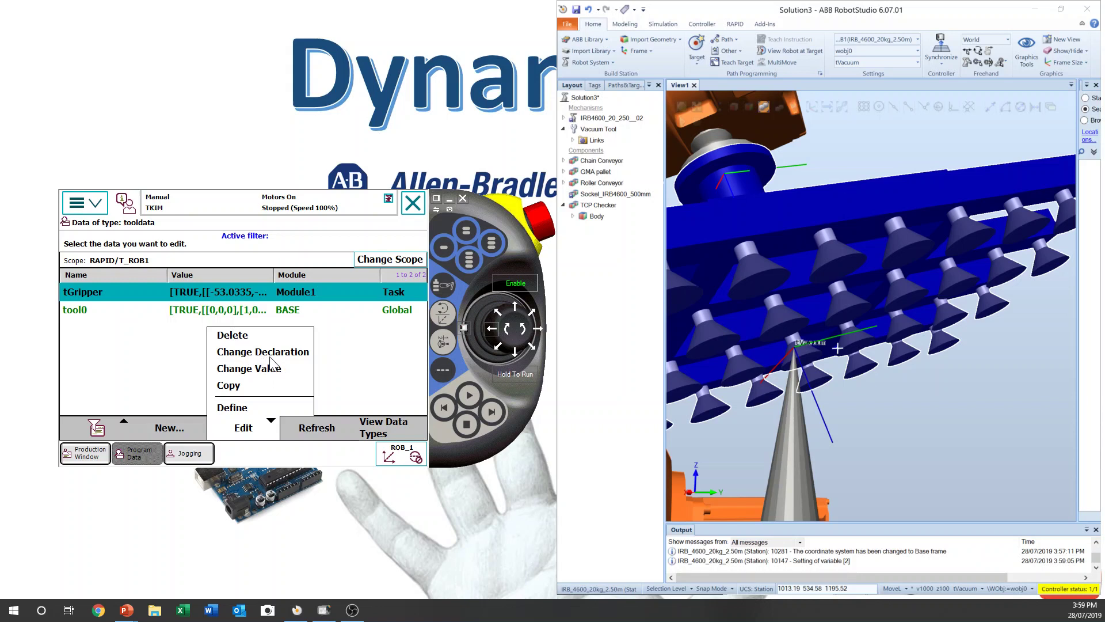
left_click(269, 371)
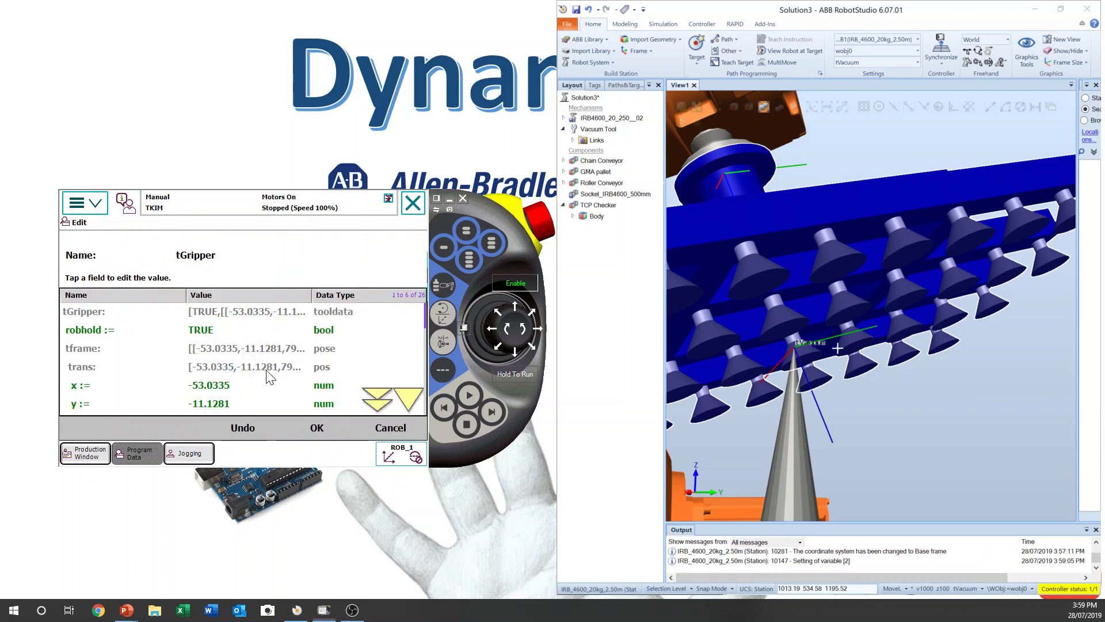
left_click(233, 390)
left_click(325, 363)
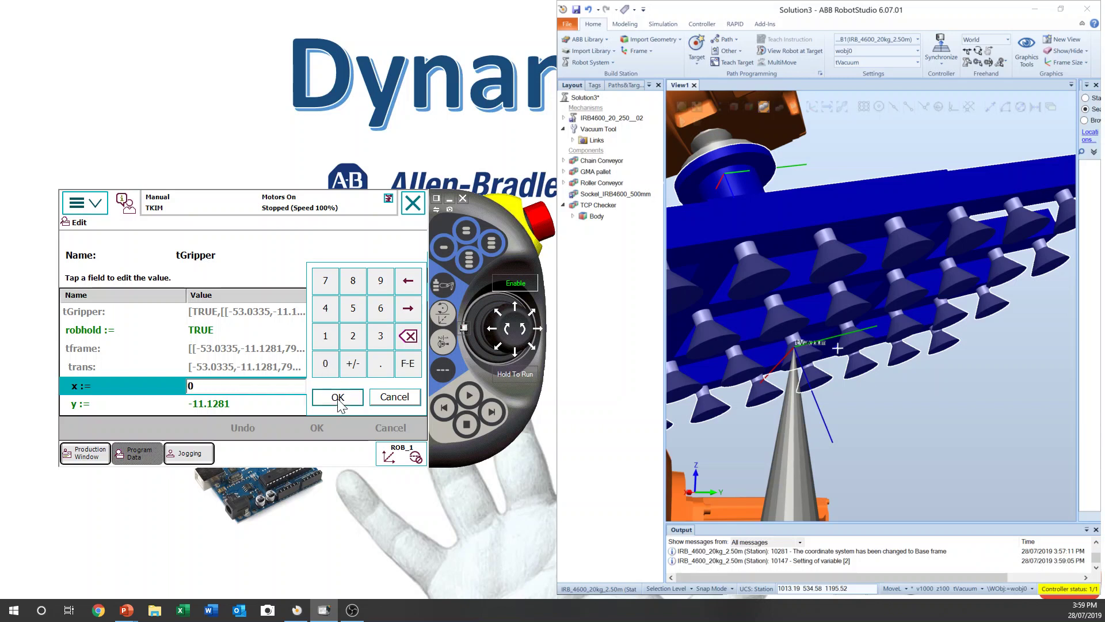
left_click(338, 397)
left_click(244, 404)
left_click(324, 362)
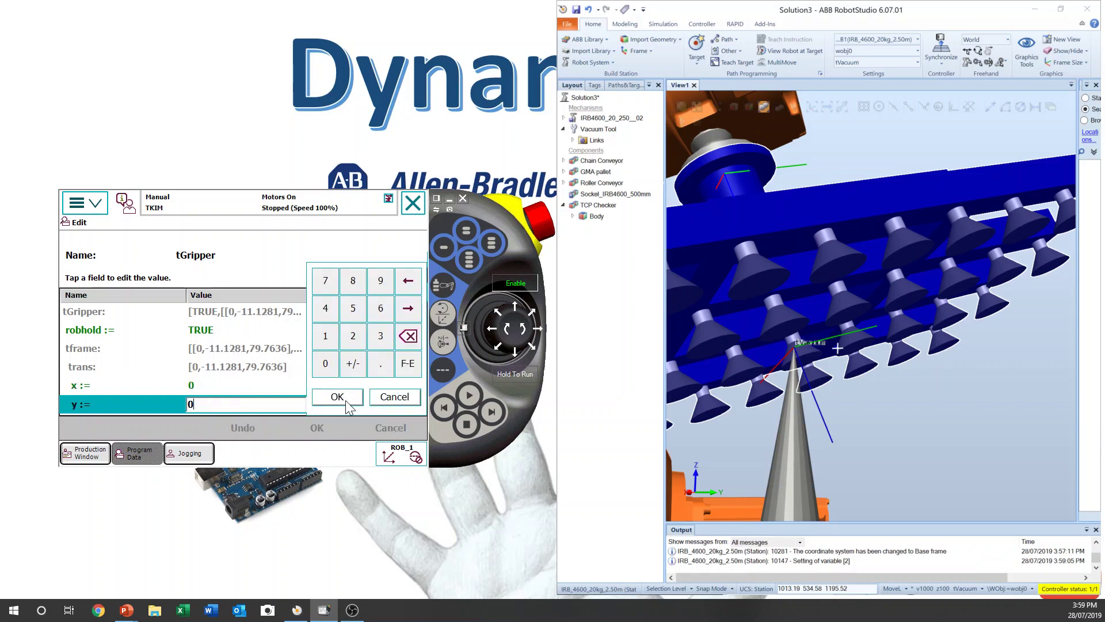
left_click(346, 400)
Step: Set the z translation of tGripper's tool frame to 150 and save the edited tool data
left_click(404, 398)
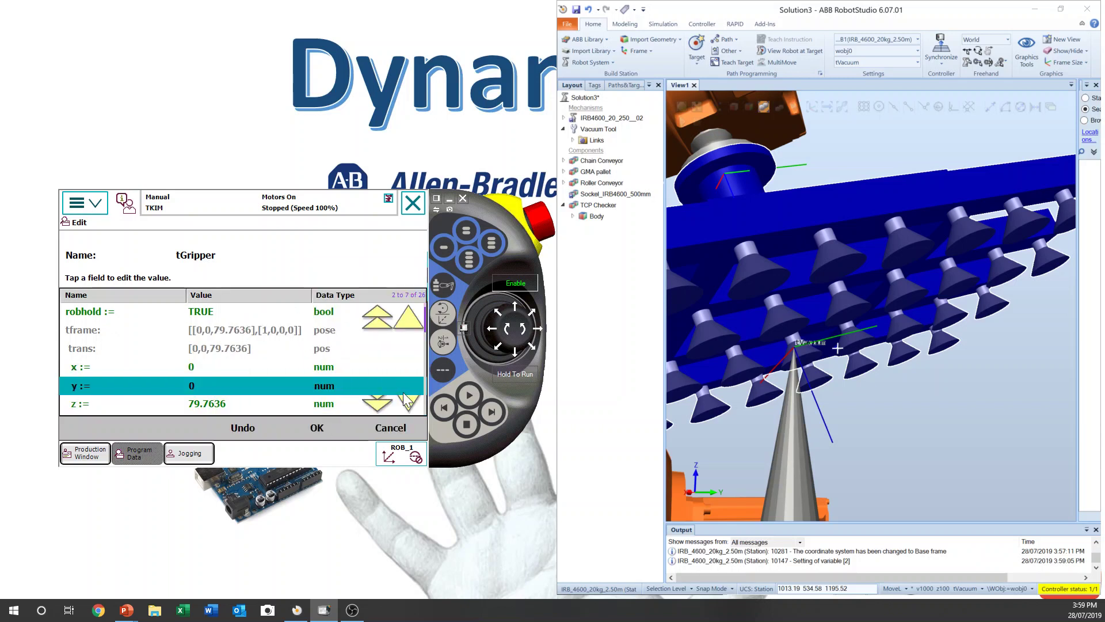
left_click(258, 401)
left_click(322, 342)
left_click(352, 315)
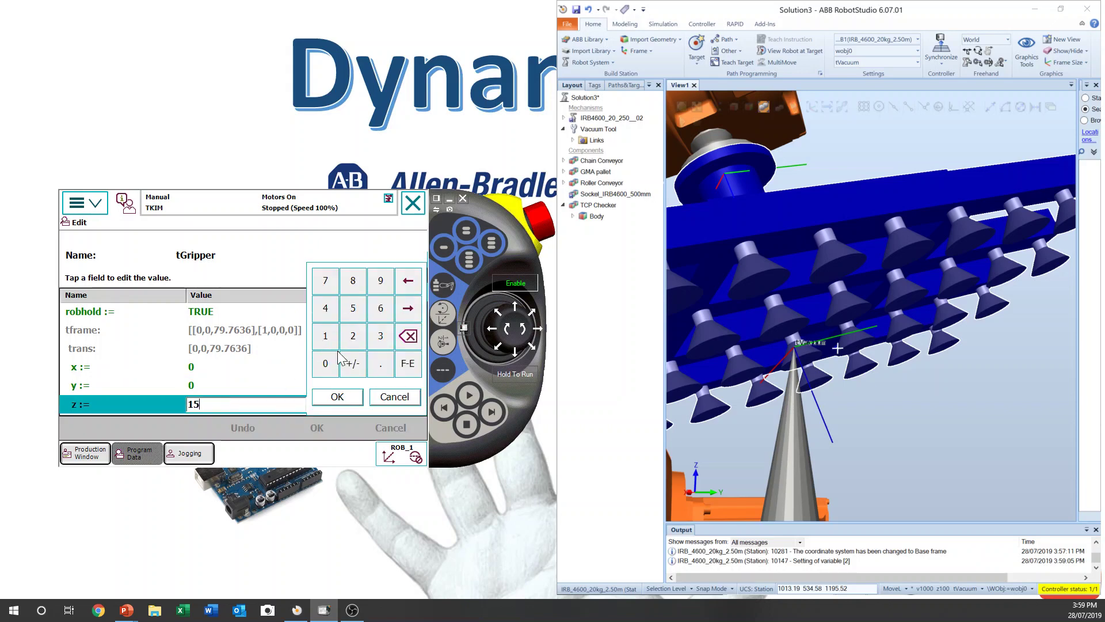
left_click(328, 362)
left_click(335, 397)
left_click(317, 428)
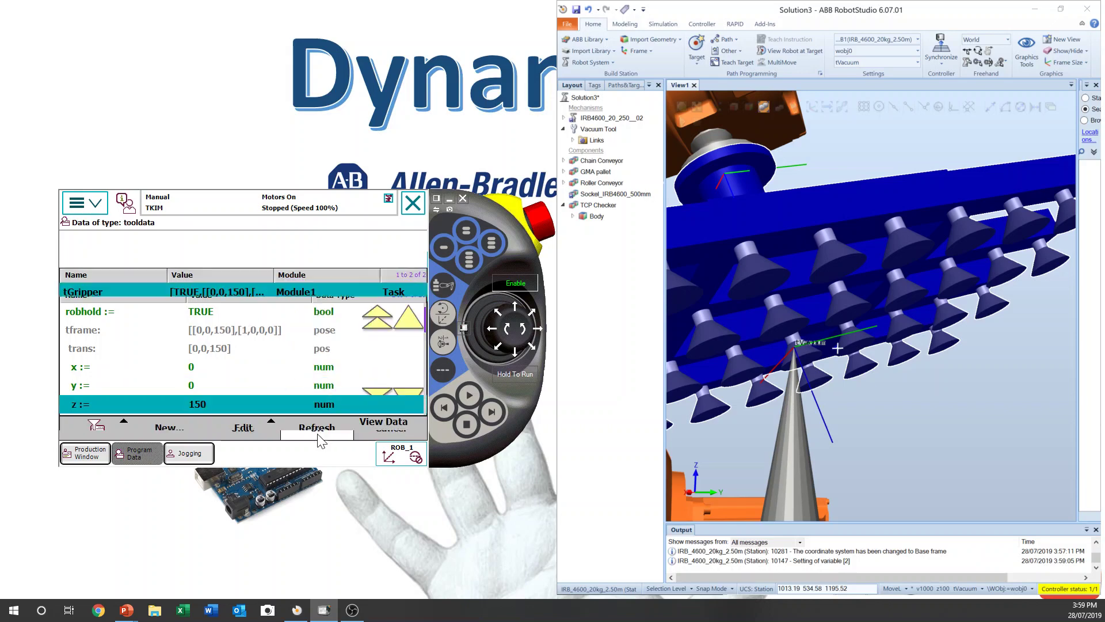